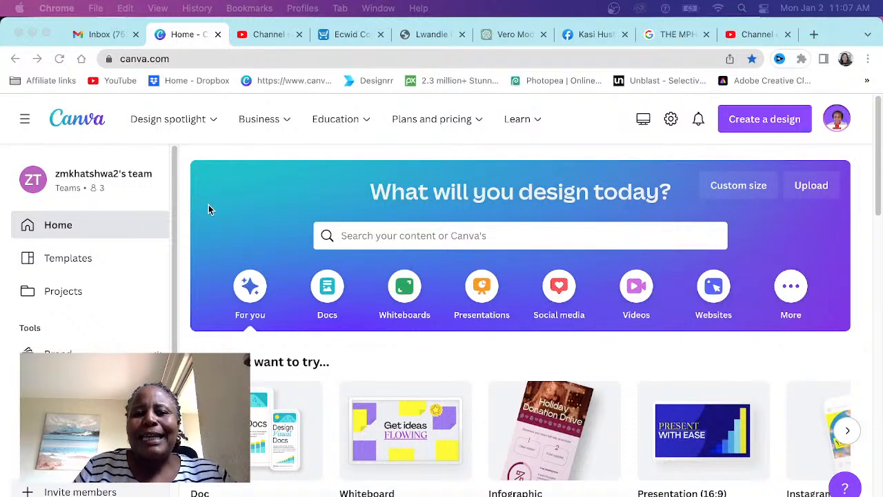
# Search the templates for "thumb" and open the YouTube Thumbnail template category
pyautogui.click(375, 238)
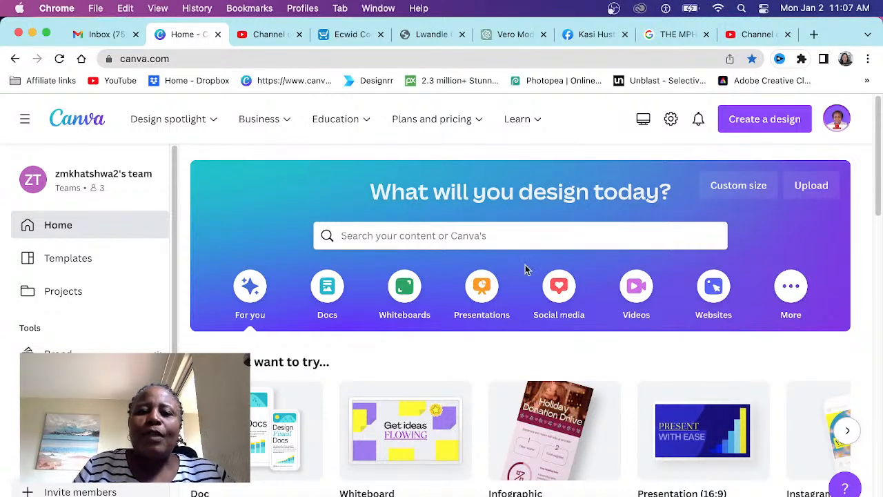
pyautogui.click(371, 239)
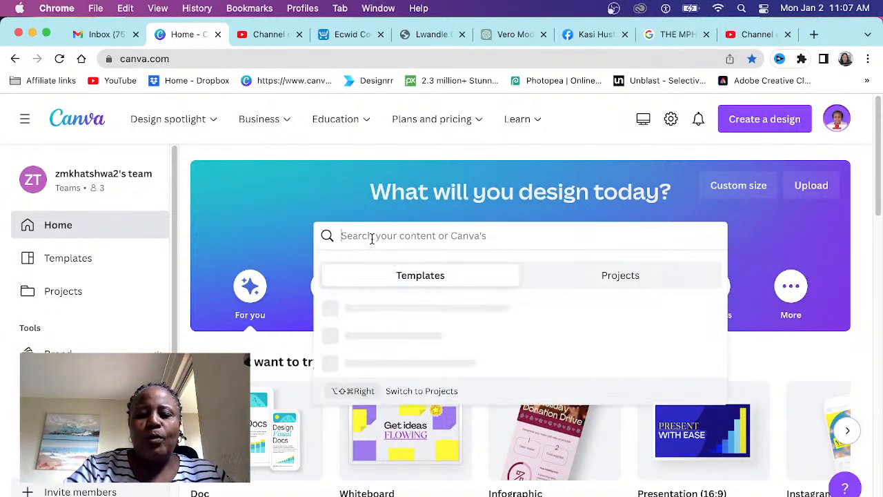
pyautogui.write('thumb')
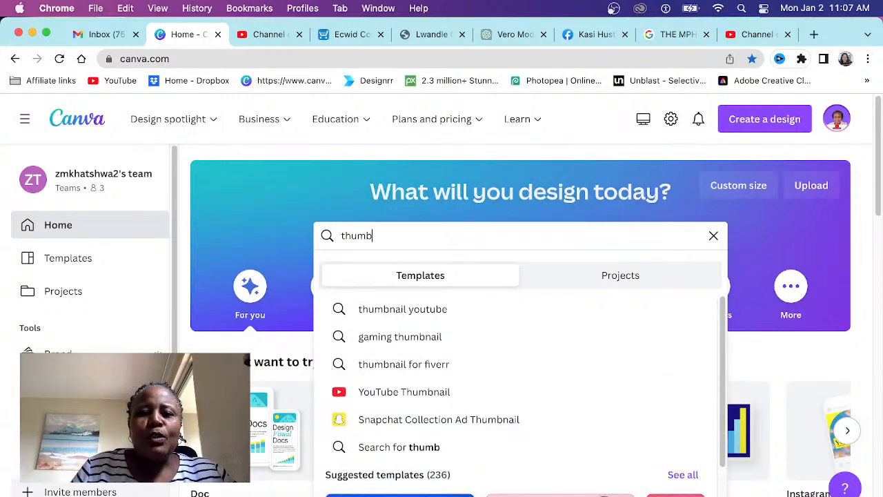
pyautogui.click(404, 392)
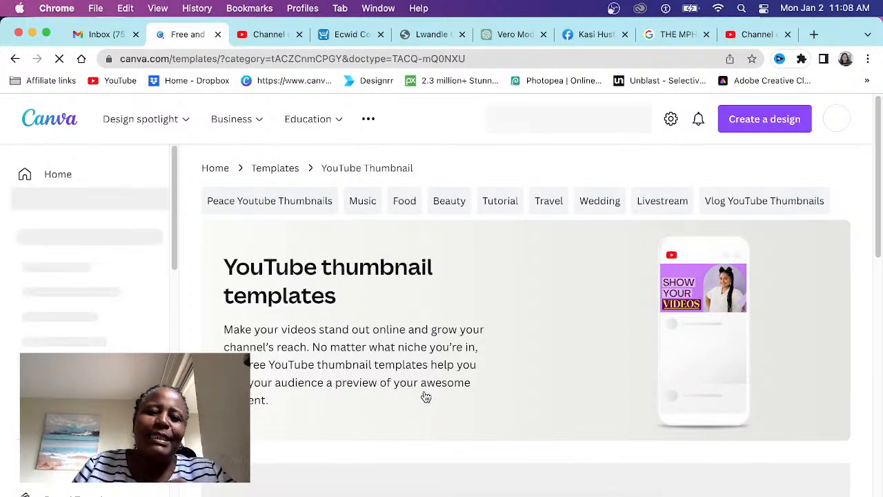
# Browse the YouTube thumbnail templates to examine their layouts, text treatments and photo placement, returning to the start of the list
pyautogui.scroll(-3, 456, 386)
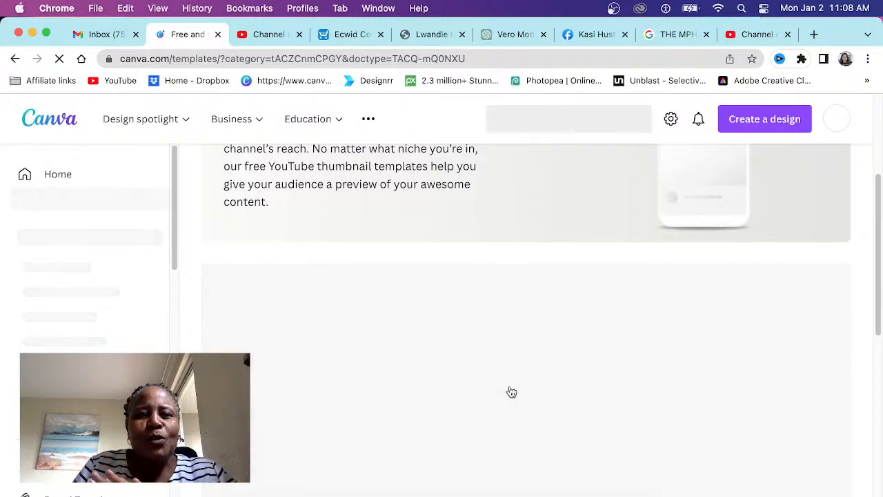
pyautogui.scroll(1, 512, 391)
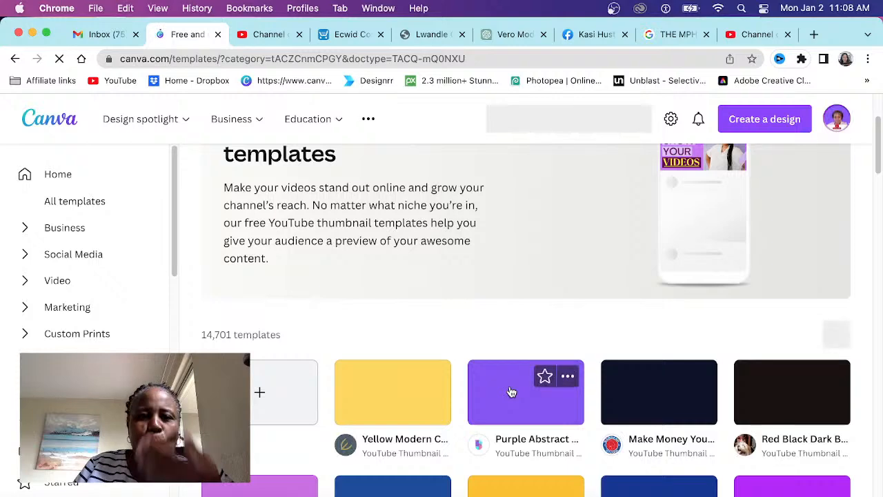
pyautogui.scroll(-1, 511, 392)
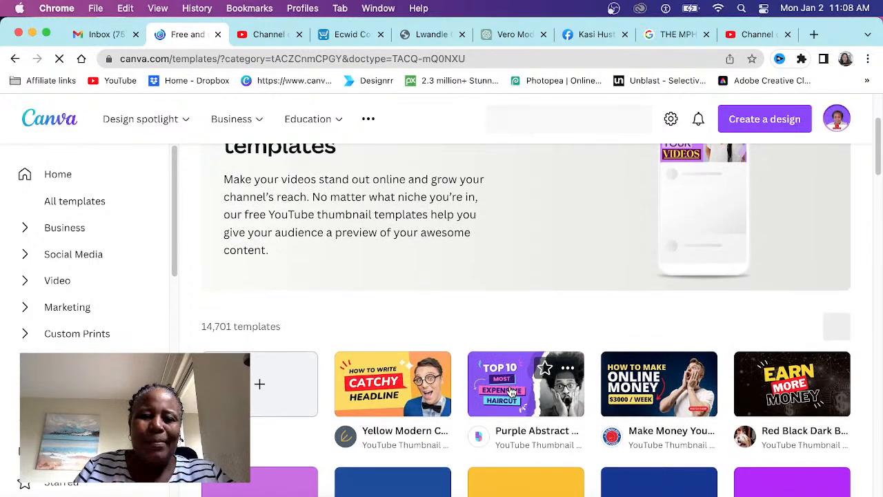
pyautogui.scroll(-1, 511, 392)
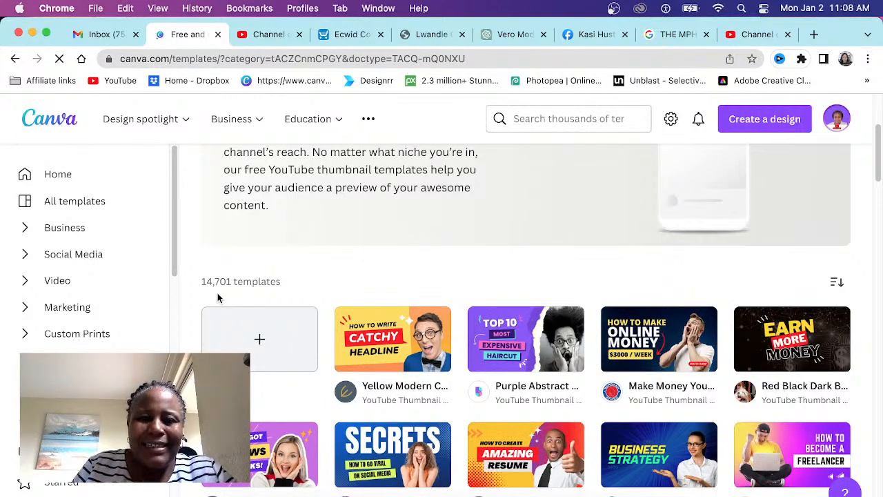
pyautogui.scroll(-1, 229, 303)
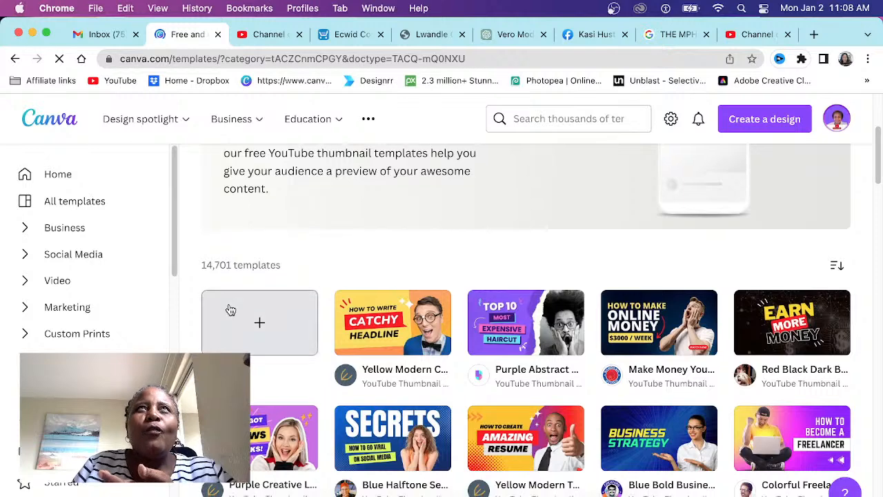
pyautogui.scroll(-1, 230, 309)
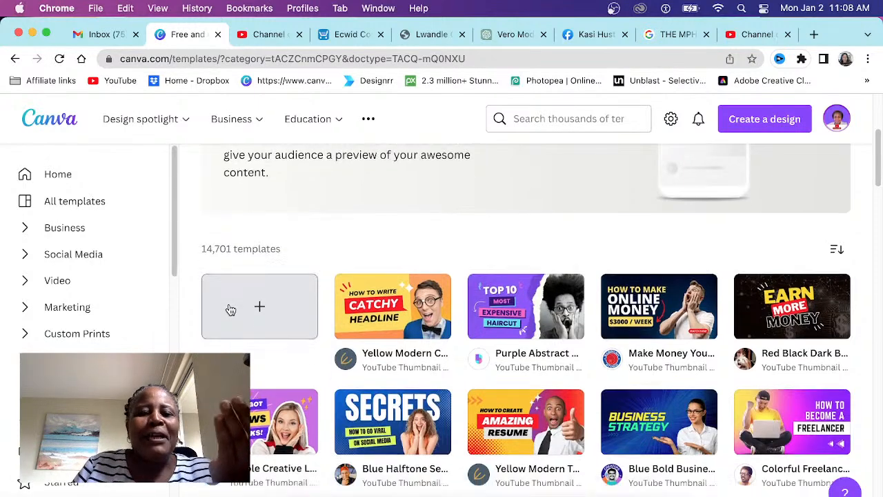
pyautogui.scroll(-2, 661, 418)
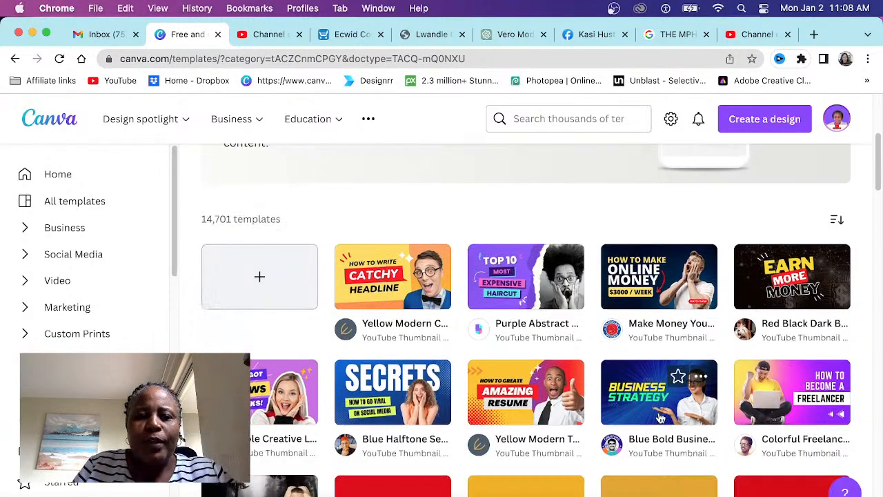
pyautogui.scroll(-4, 660, 418)
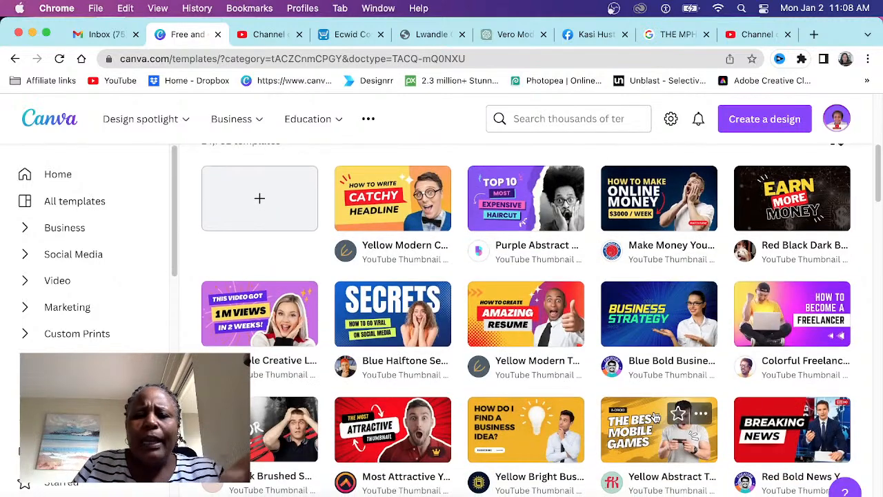
pyautogui.scroll(-1, 655, 418)
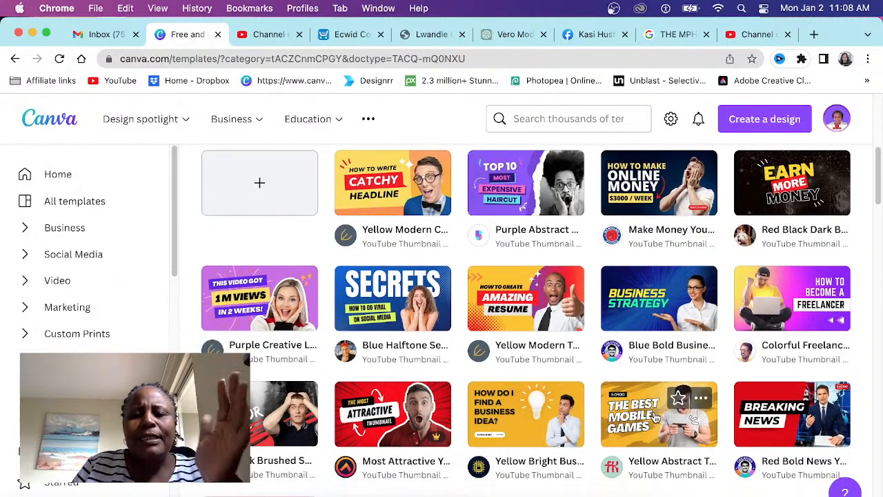
pyautogui.scroll(-1, 656, 418)
pyautogui.scroll(-1, 656, 418)
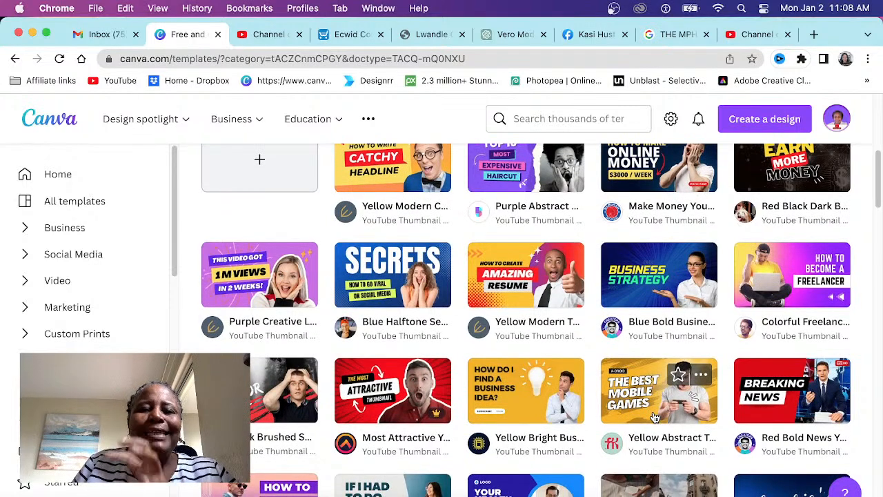
pyautogui.scroll(-3, 656, 419)
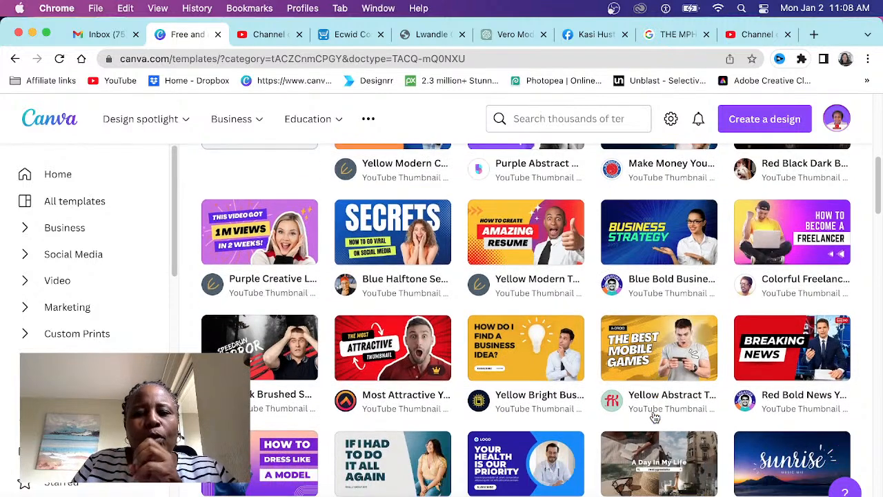
pyautogui.scroll(-3, 656, 418)
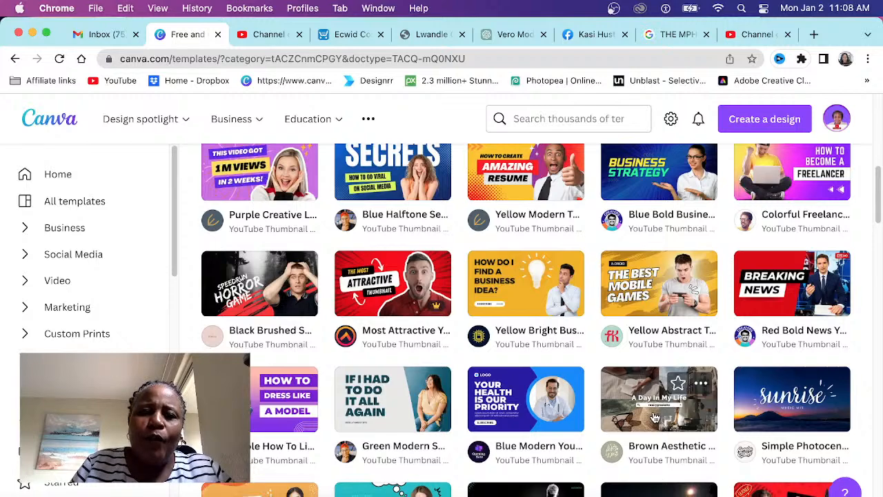
pyautogui.scroll(-3, 655, 418)
pyautogui.scroll(-10, 656, 418)
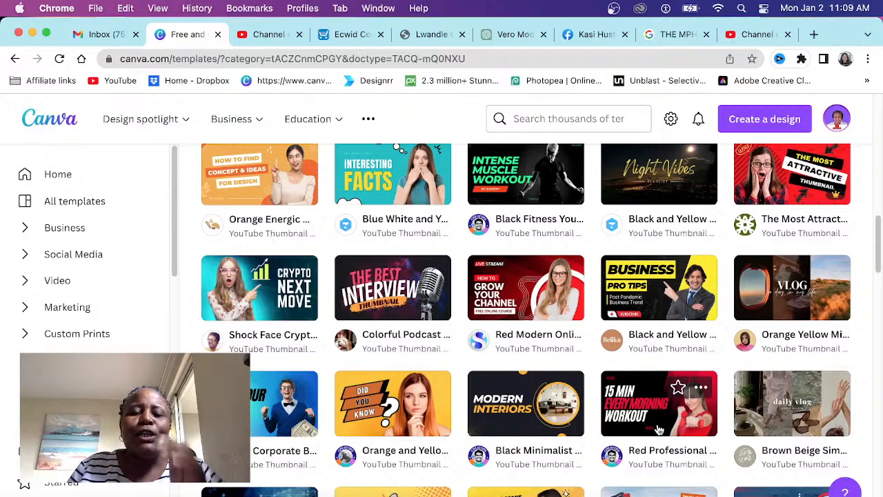
pyautogui.scroll(-5, 659, 430)
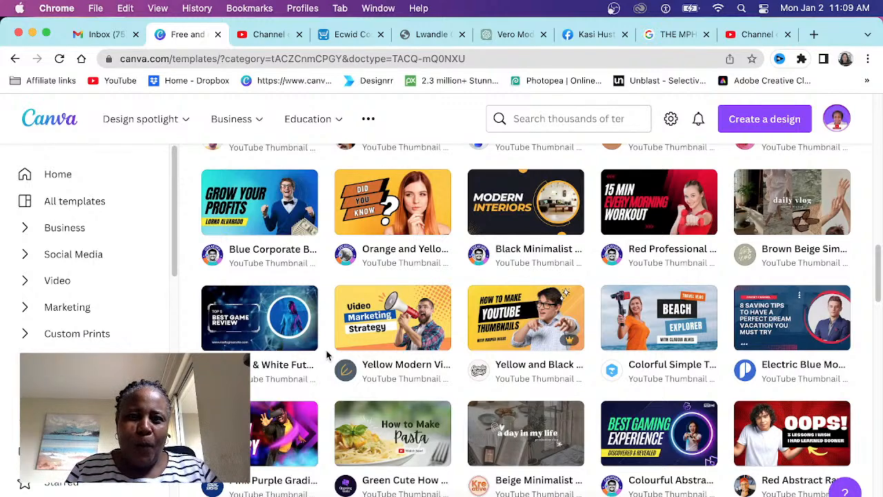
pyautogui.scroll(-3, 328, 355)
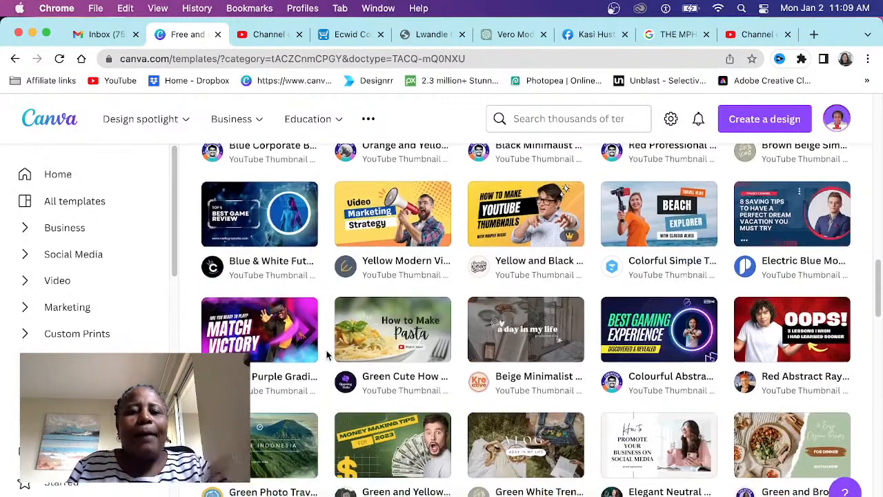
pyautogui.scroll(-1, 328, 356)
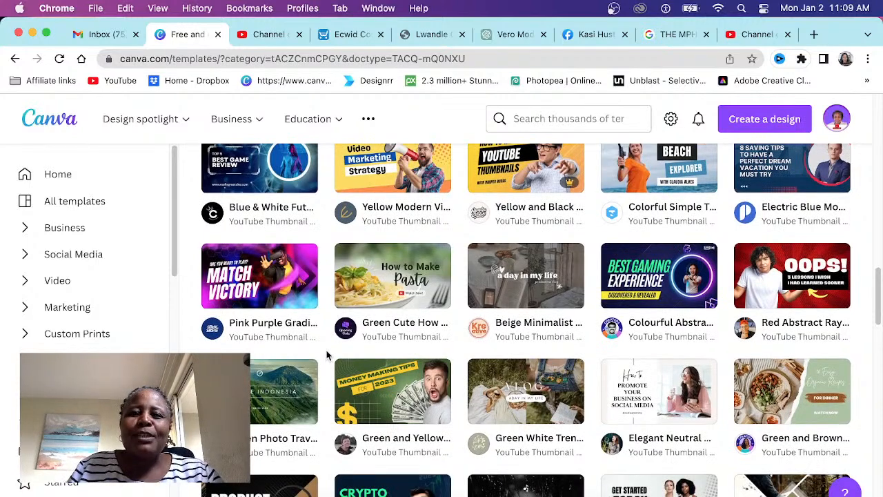
pyautogui.scroll(-5, 327, 355)
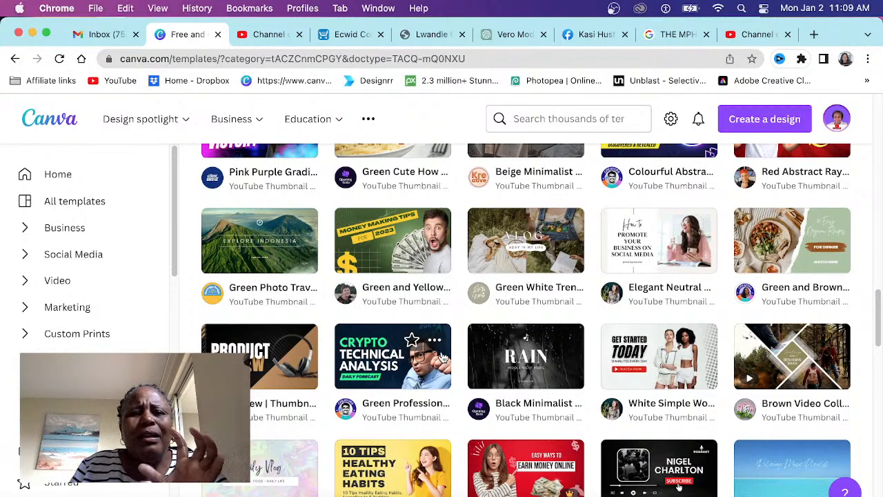
pyautogui.scroll(1, 427, 348)
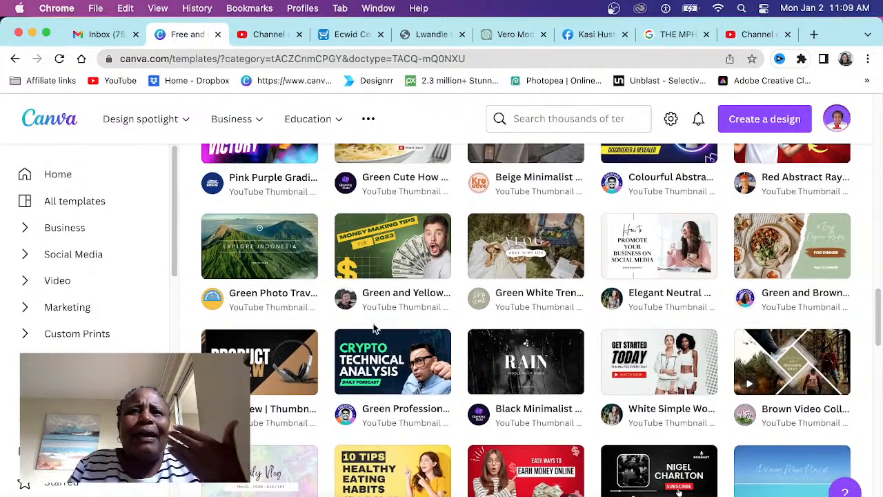
pyautogui.scroll(-2, 373, 329)
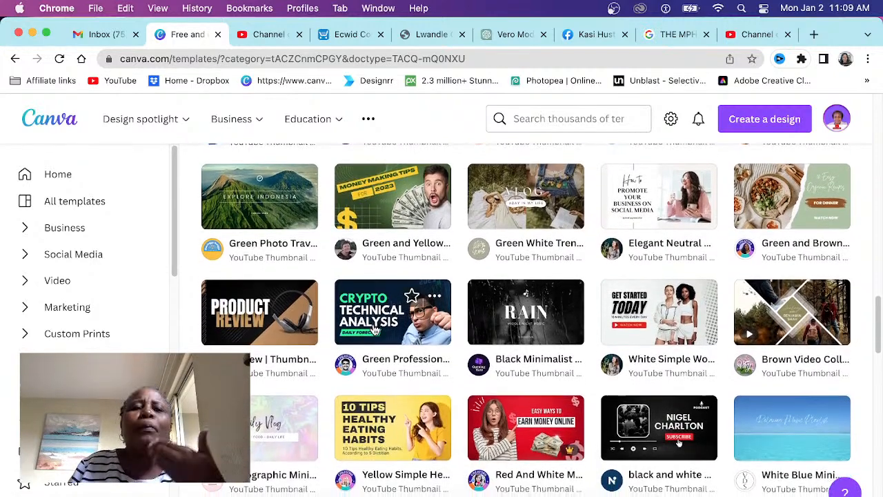
pyautogui.scroll(-3, 373, 329)
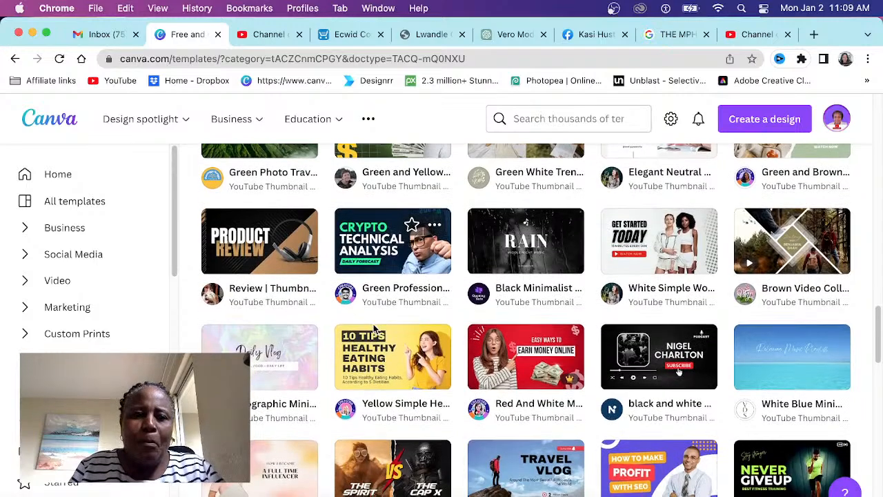
pyautogui.scroll(1, 373, 329)
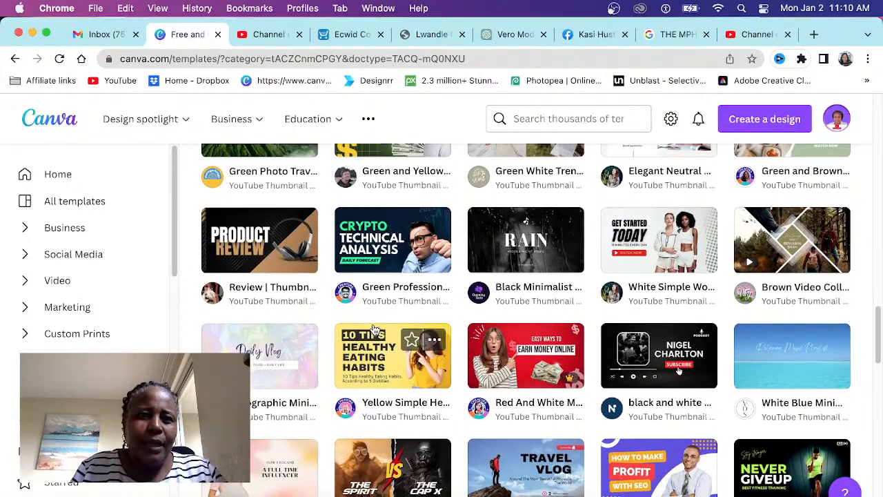
pyautogui.scroll(10, 373, 330)
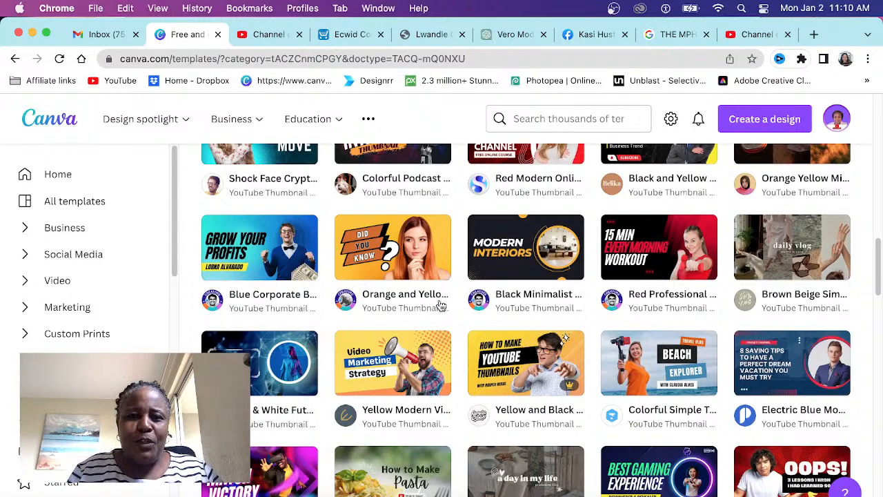
pyautogui.scroll(10, 441, 307)
pyautogui.scroll(-3, 443, 310)
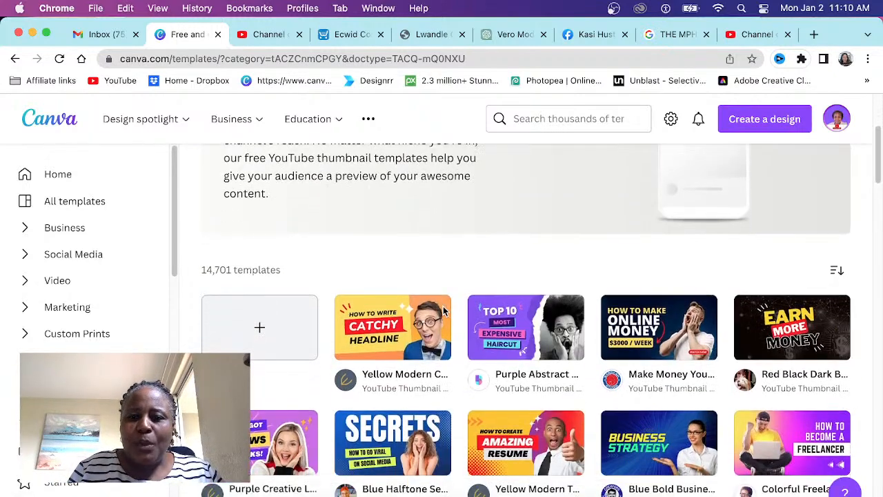
# Create a blank YouTube Thumbnail design and show the elements library
pyautogui.click(256, 319)
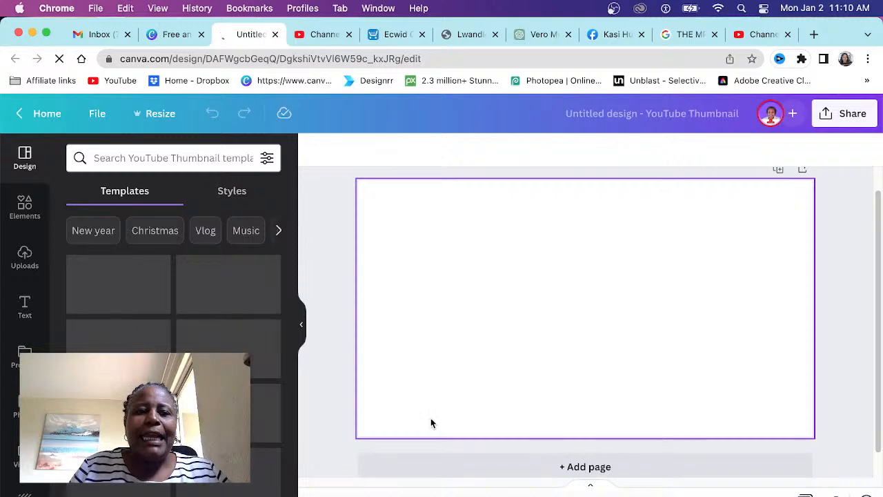
pyautogui.click(24, 207)
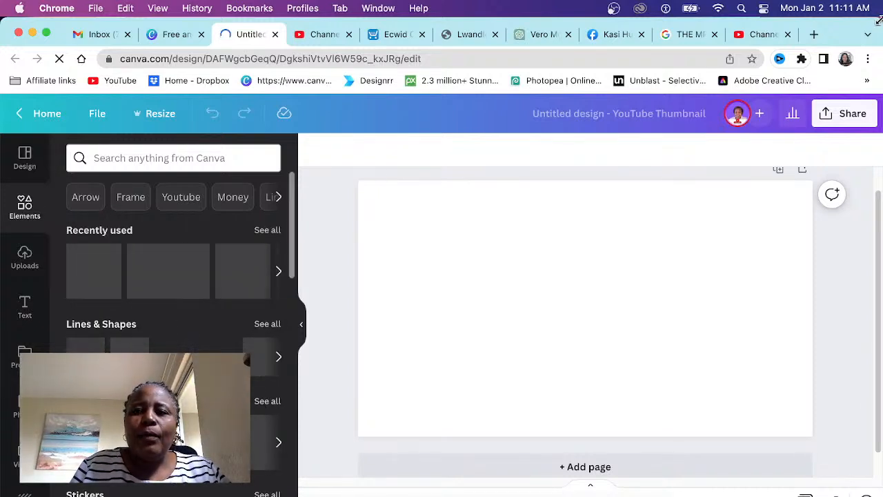
# Bring the desktop screenshot of the YouTube travel vlog page into the design and place it on the blank thumbnail page
pyautogui.moveTo(750, 19); pyautogui.dragTo(740, 19)
pyautogui.click(841, 33)
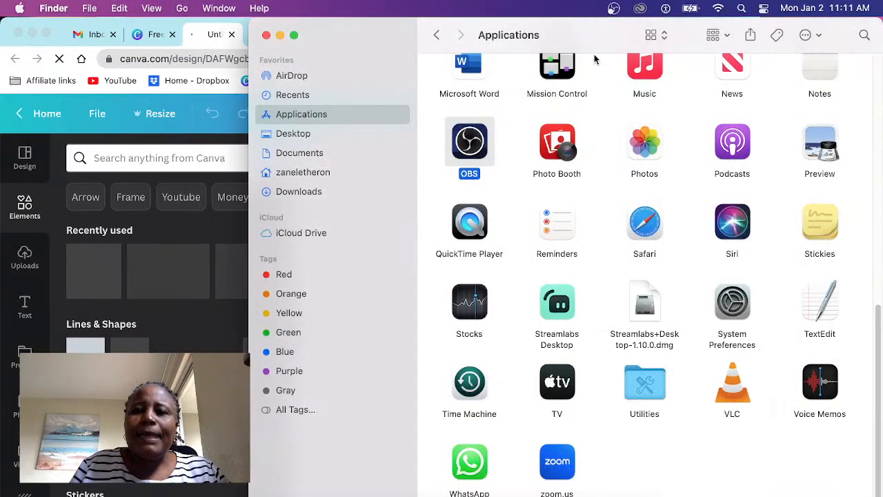
pyautogui.click(280, 35)
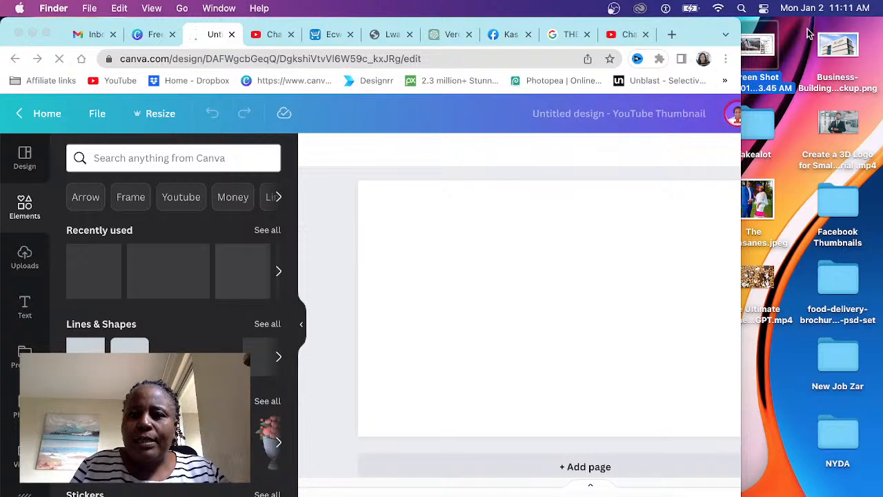
pyautogui.moveTo(775, 47); pyautogui.dragTo(503, 322)
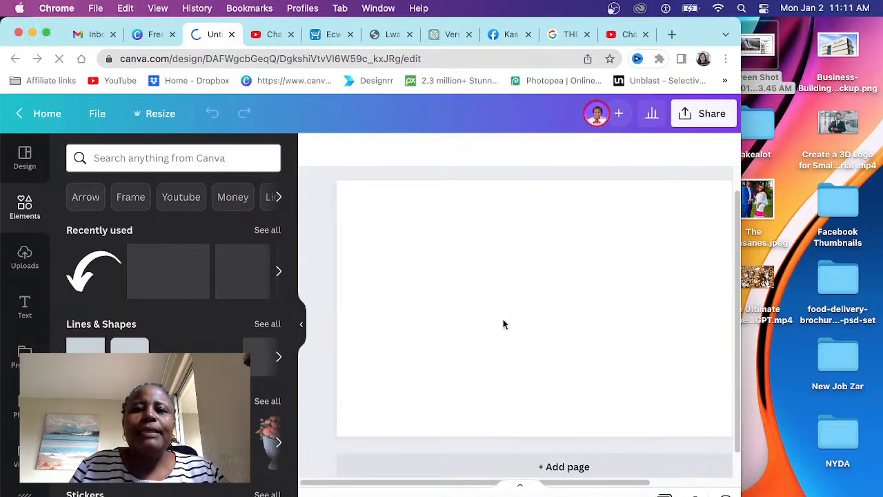
pyautogui.doubleClick(681, 32)
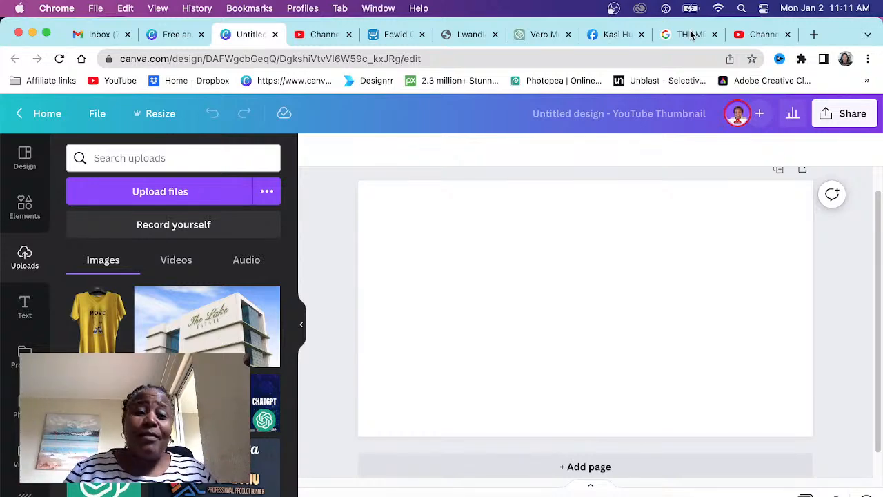
pyautogui.press('super+v')
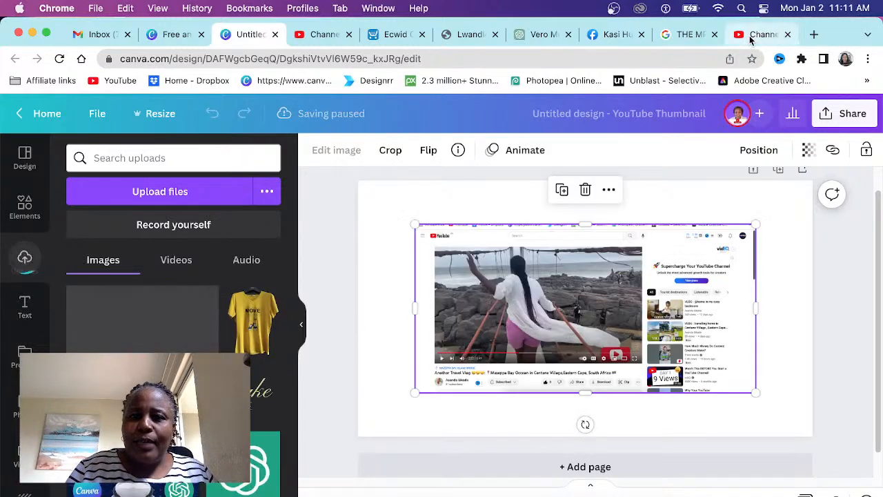
pyautogui.click(752, 36)
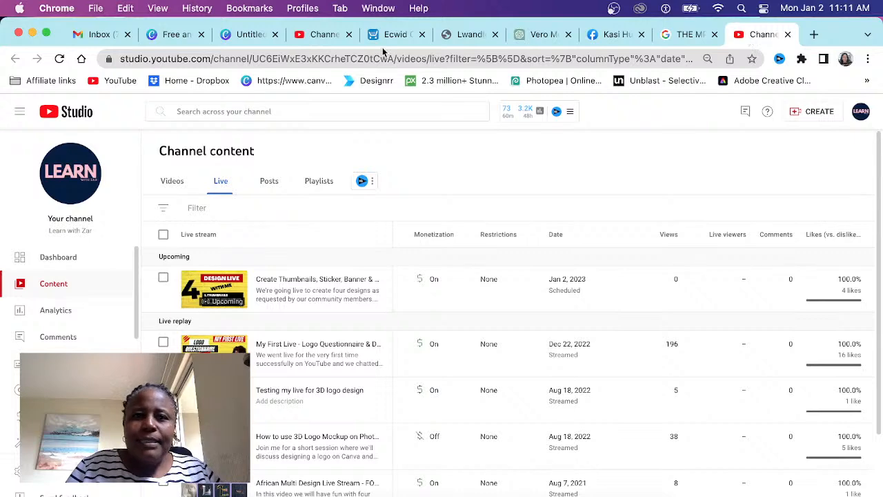
pyautogui.click(317, 42)
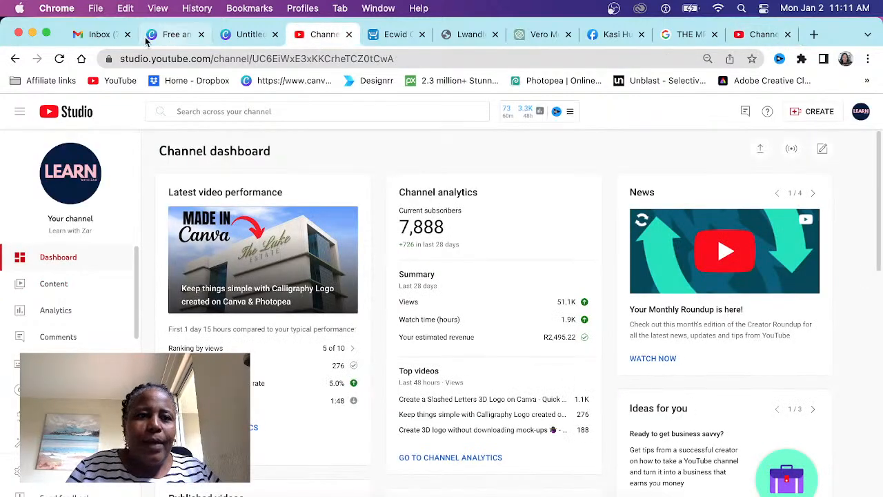
pyautogui.click(250, 40)
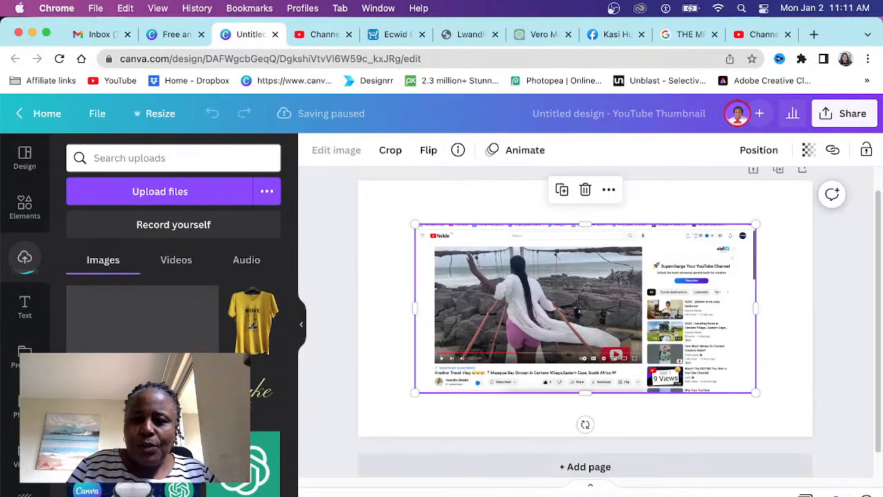
# Examine the video frame and the title text beneath it in the placed screenshot at close range
pyautogui.press('super+plus')
pyautogui.press('super+plus')
pyautogui.press('super+plus')
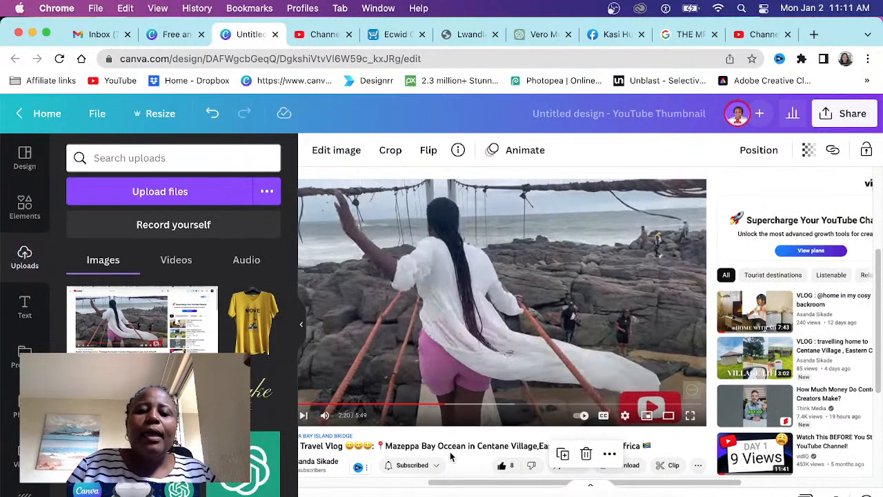
pyautogui.scroll(-3, 525, 450)
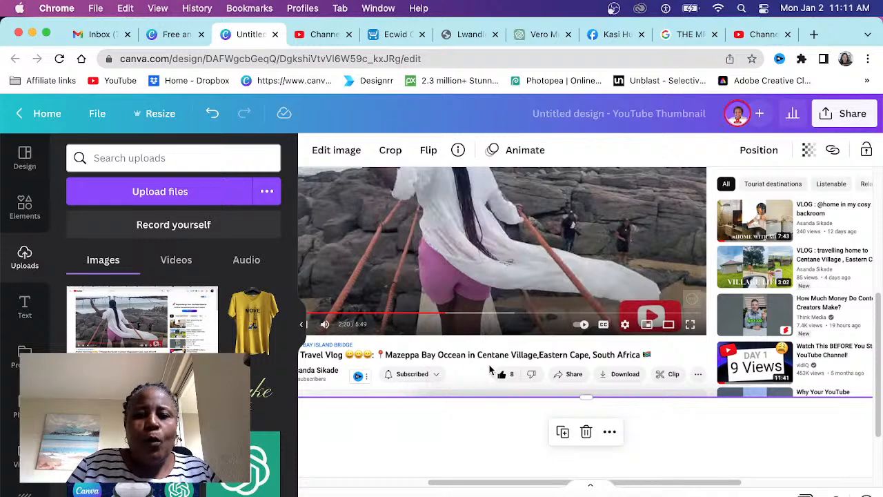
pyautogui.scroll(2, 493, 371)
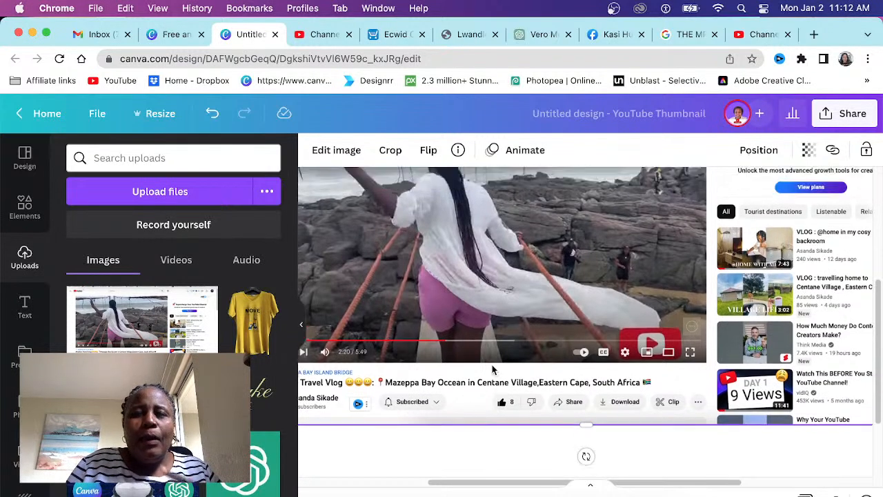
pyautogui.scroll(4, 441, 348)
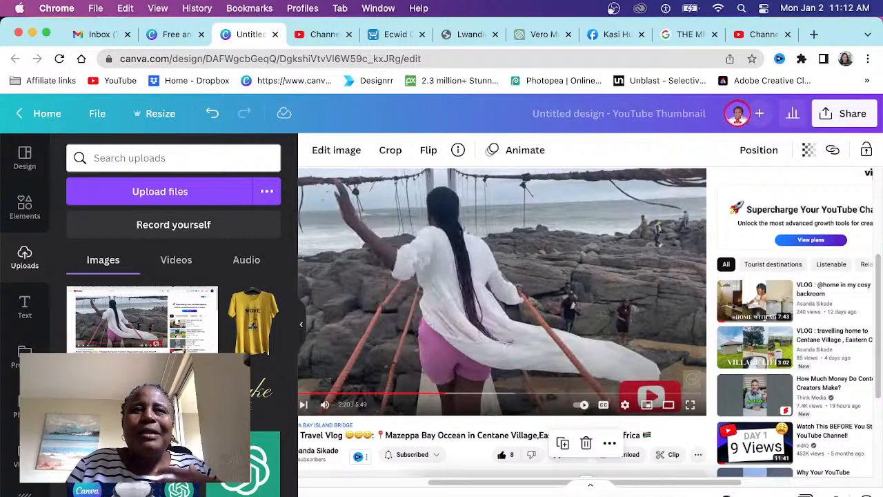
pyautogui.moveTo(727, 496); pyautogui.dragTo(707, 495)
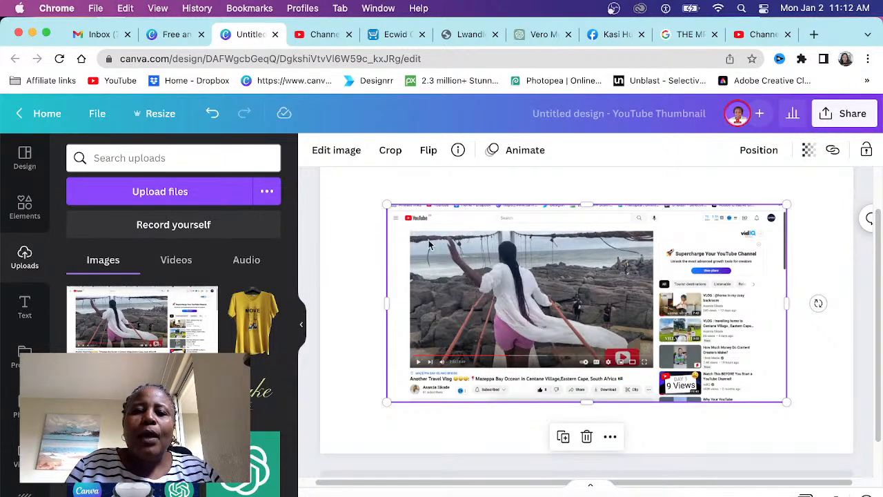
# Move the screenshot toward the page's upper-left corner and crop off its suggestions sidebar, page header and blank left margin
pyautogui.moveTo(387, 304); pyautogui.dragTo(365, 257)
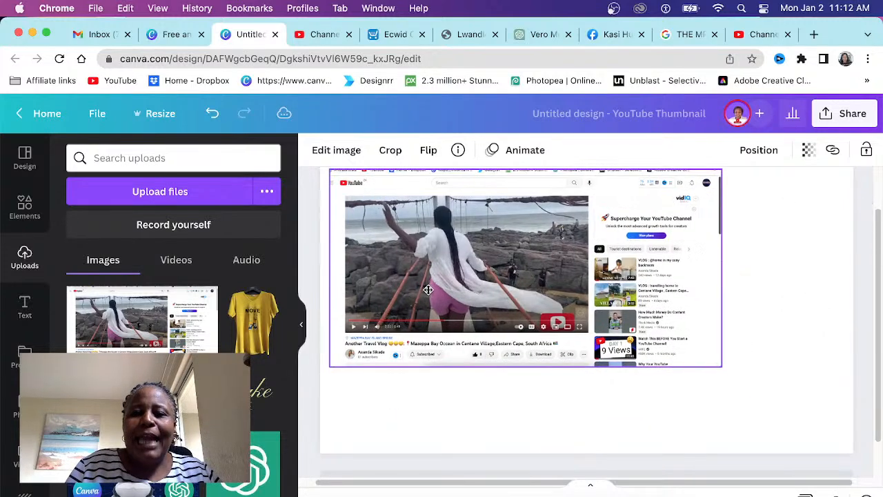
pyautogui.scroll(2, 489, 363)
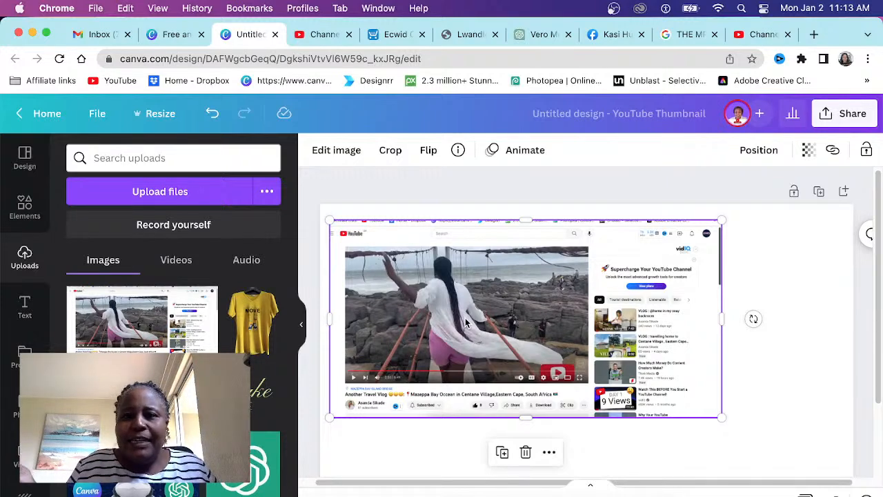
pyautogui.scroll(-2, 466, 334)
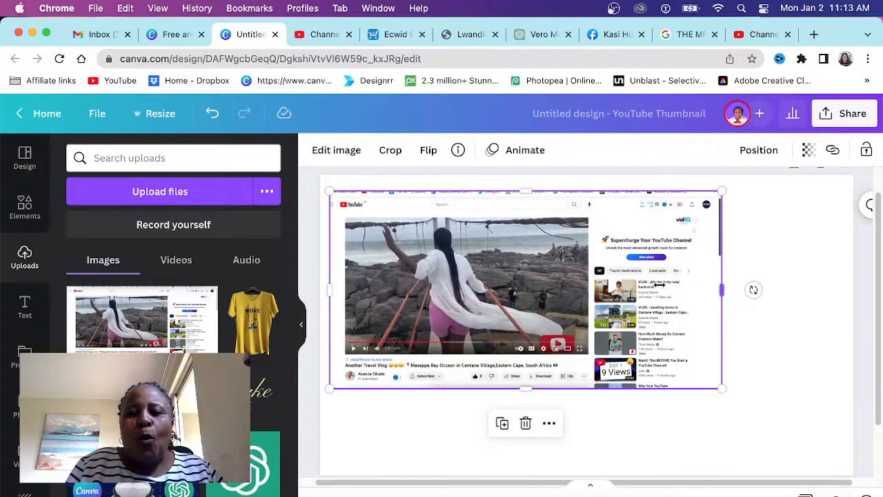
pyautogui.moveTo(721, 288); pyautogui.dragTo(585, 280)
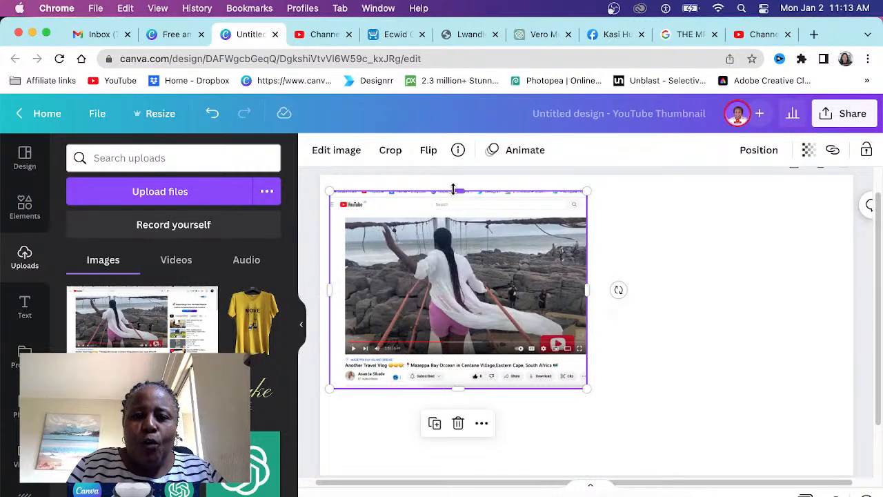
pyautogui.moveTo(454, 193); pyautogui.dragTo(455, 217)
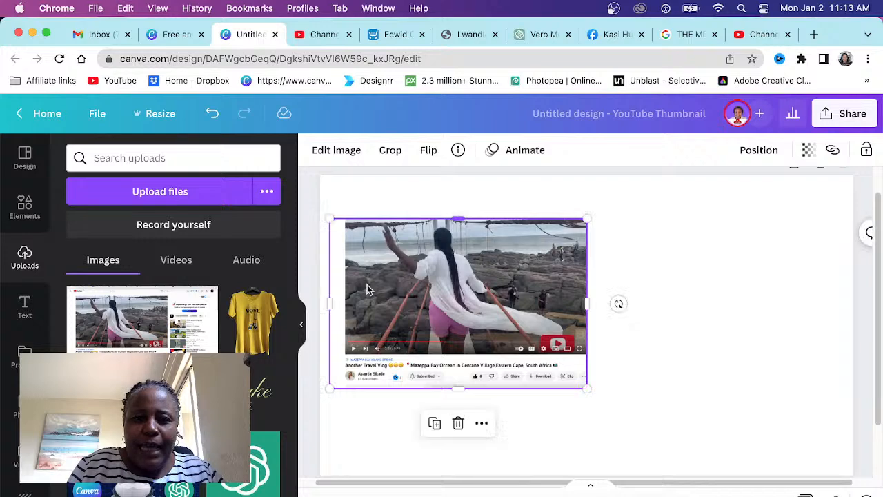
pyautogui.moveTo(330, 301); pyautogui.dragTo(343, 302)
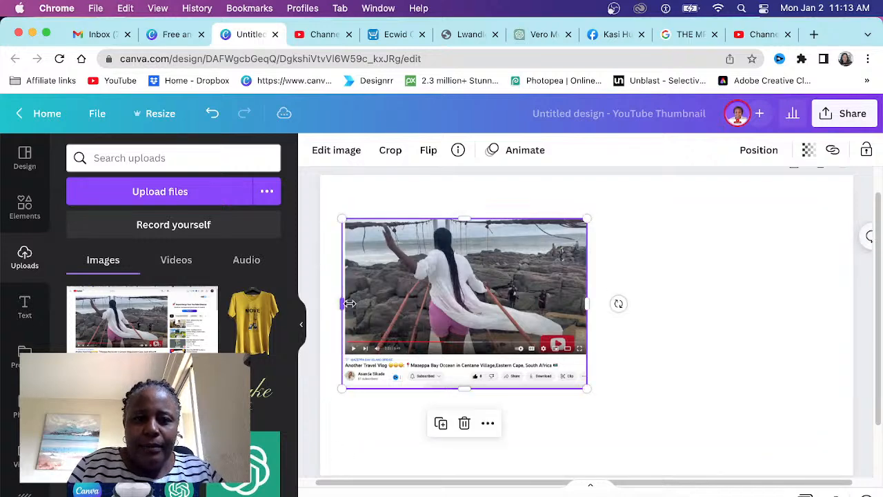
# Trim the rest of the screenshot's left margin and crop away the player controls, title and channel row below the video frame
pyautogui.scroll(3, 587, 314)
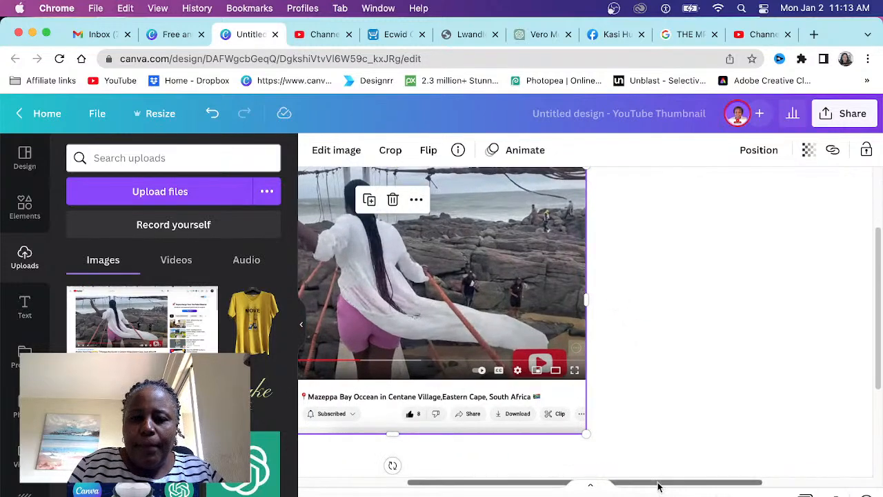
pyautogui.moveTo(658, 487); pyautogui.dragTo(581, 483)
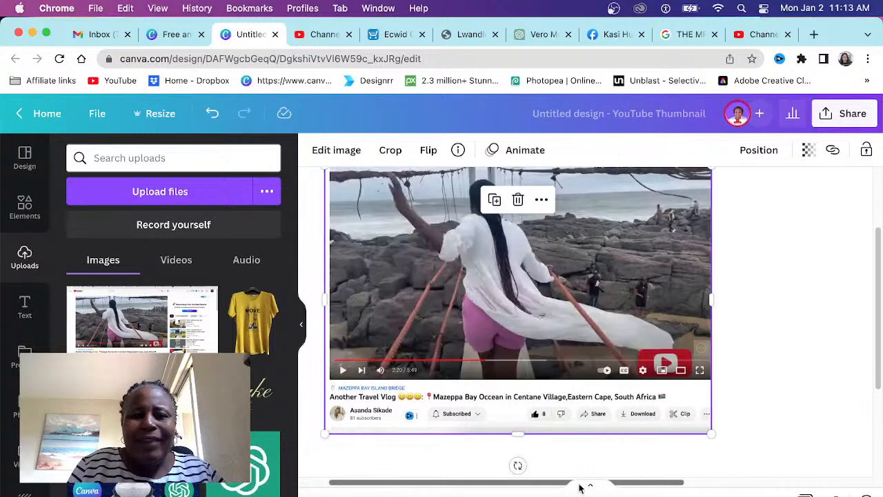
pyautogui.moveTo(324, 300); pyautogui.dragTo(333, 299)
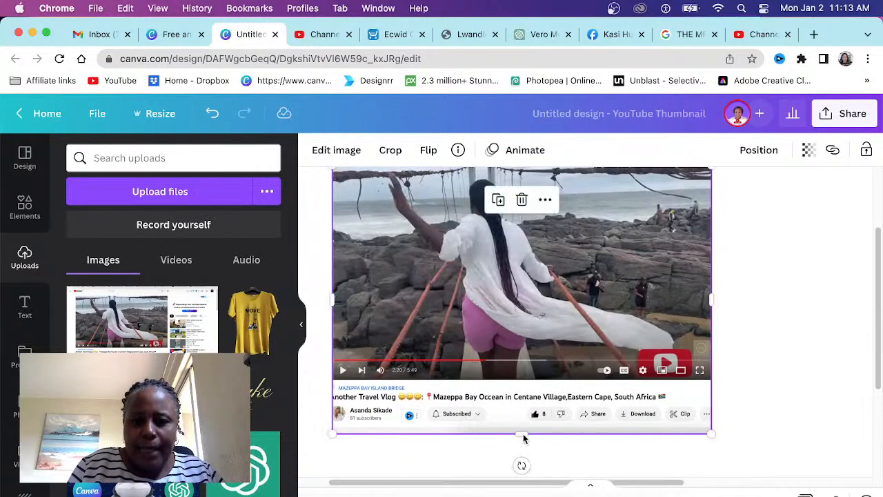
pyautogui.moveTo(522, 433); pyautogui.dragTo(525, 358)
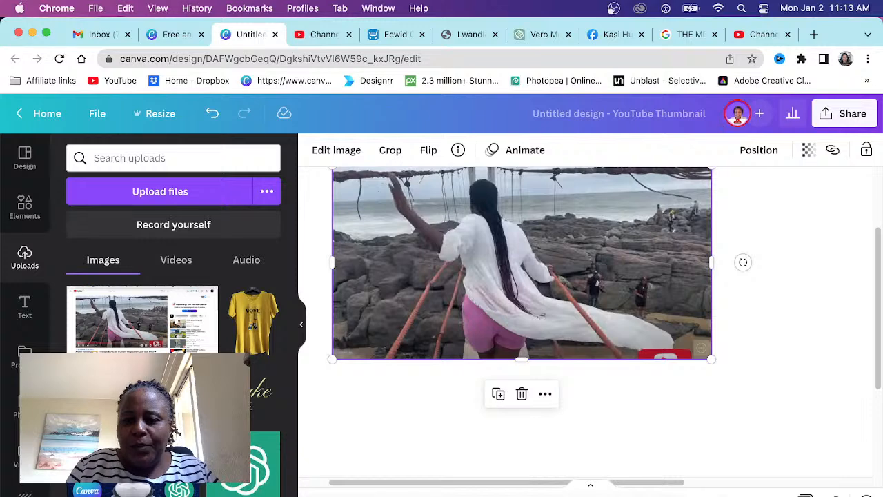
# Set the cropped video frame image as the page background
pyautogui.moveTo(715, 495); pyautogui.dragTo(700, 496)
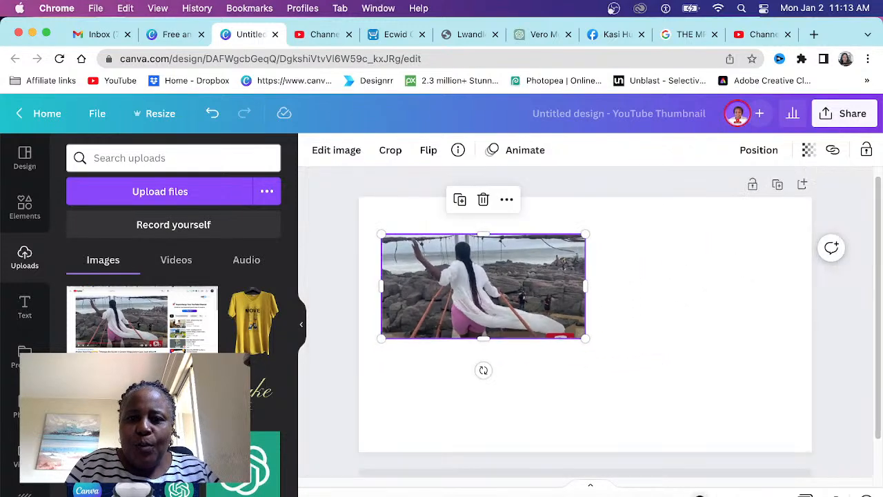
pyautogui.rightClick(519, 280)
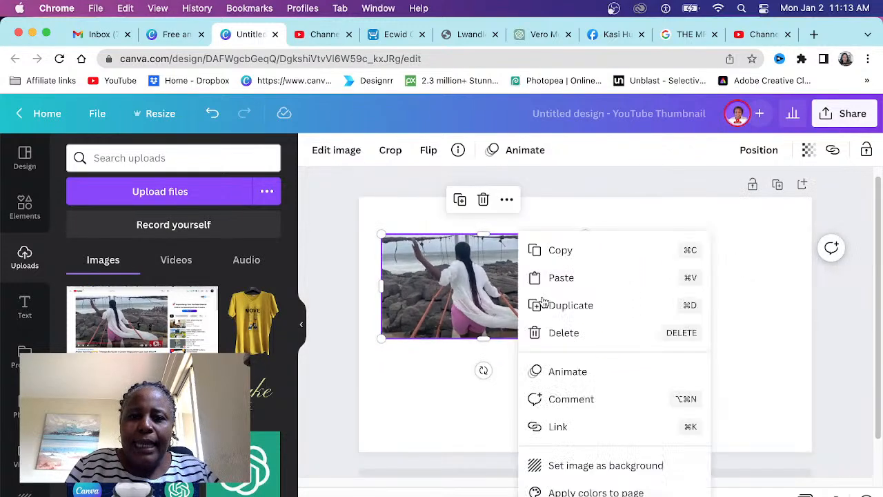
pyautogui.click(619, 466)
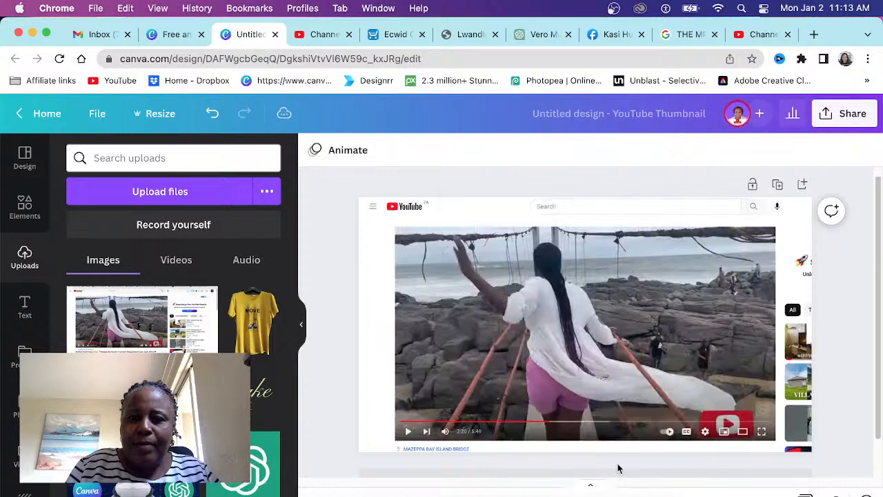
# Crop the background image by enlarging and repositioning the screenshot until the video frame fills the whole page
pyautogui.click(718, 330)
pyautogui.rightClick(652, 283)
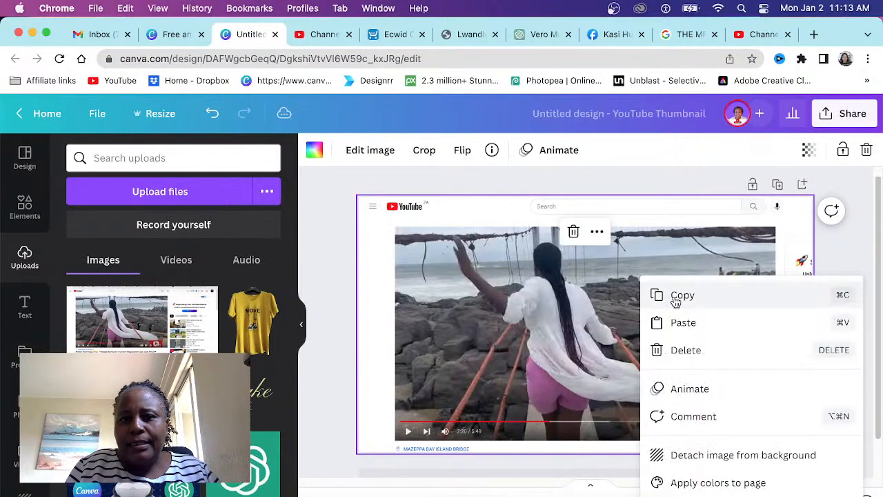
pyautogui.click(424, 150)
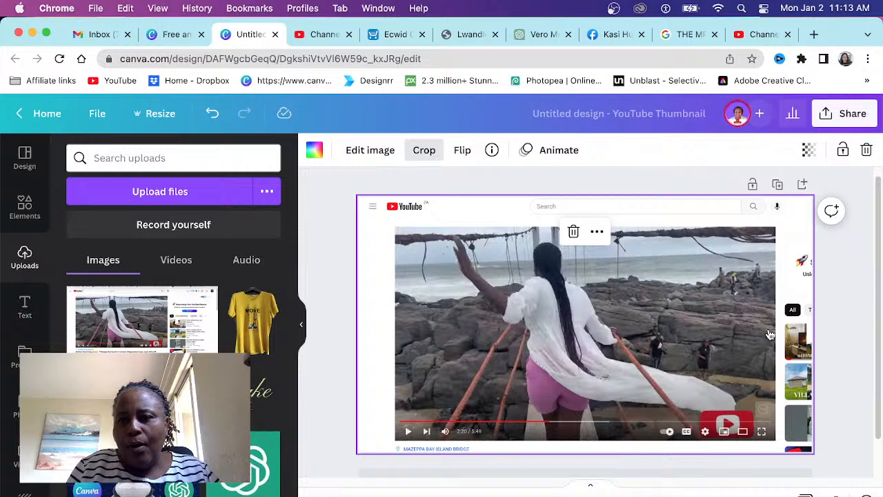
pyautogui.click(431, 160)
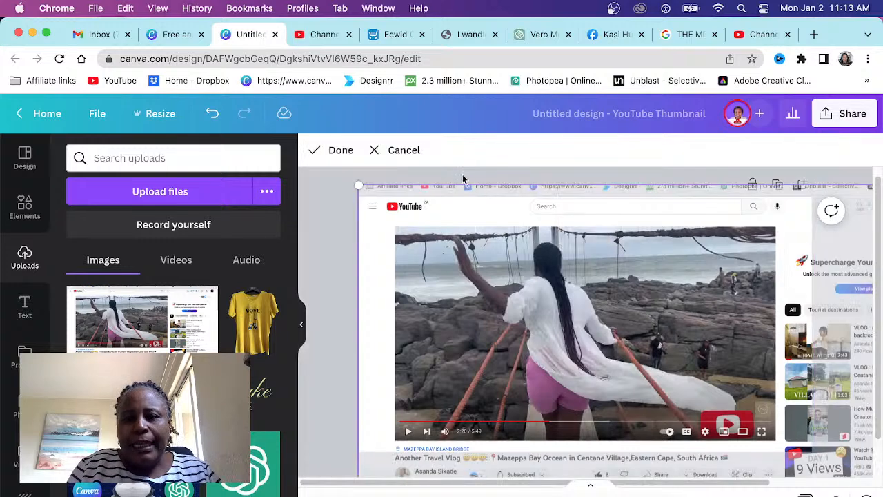
pyautogui.moveTo(689, 495); pyautogui.dragTo(676, 495)
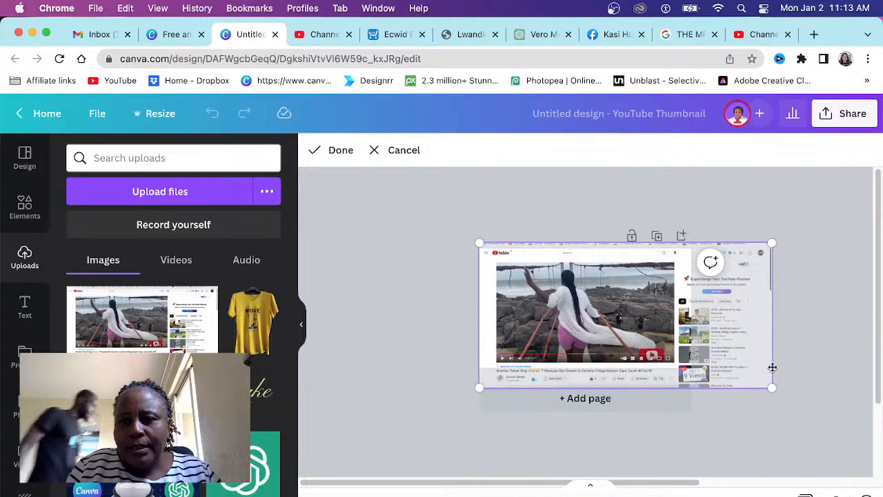
pyautogui.moveTo(771, 387); pyautogui.dragTo(798, 401)
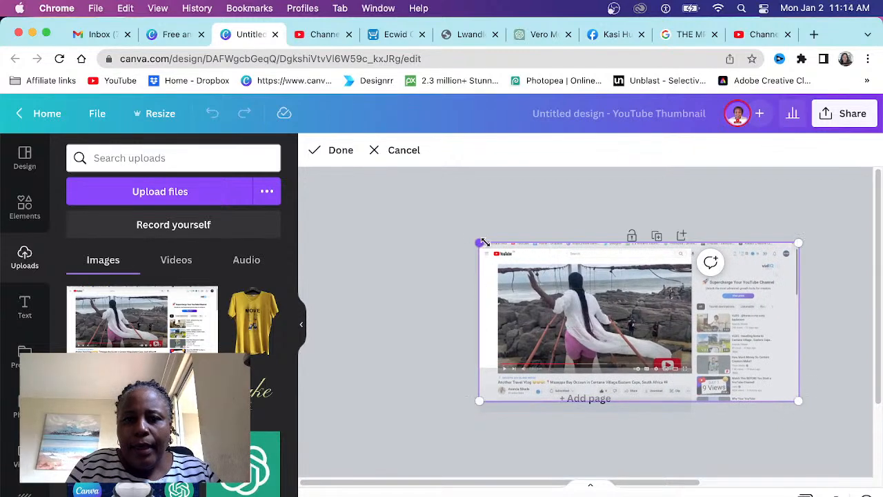
pyautogui.moveTo(477, 242); pyautogui.dragTo(450, 241)
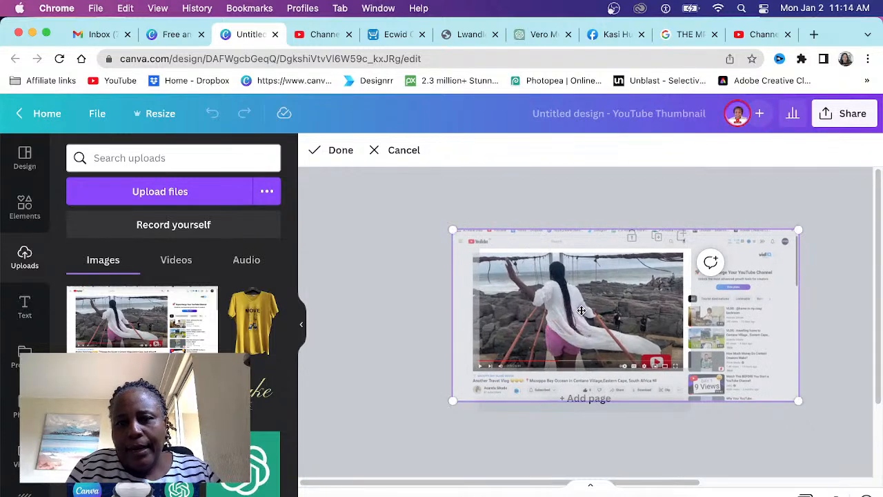
pyautogui.moveTo(583, 311); pyautogui.dragTo(588, 309)
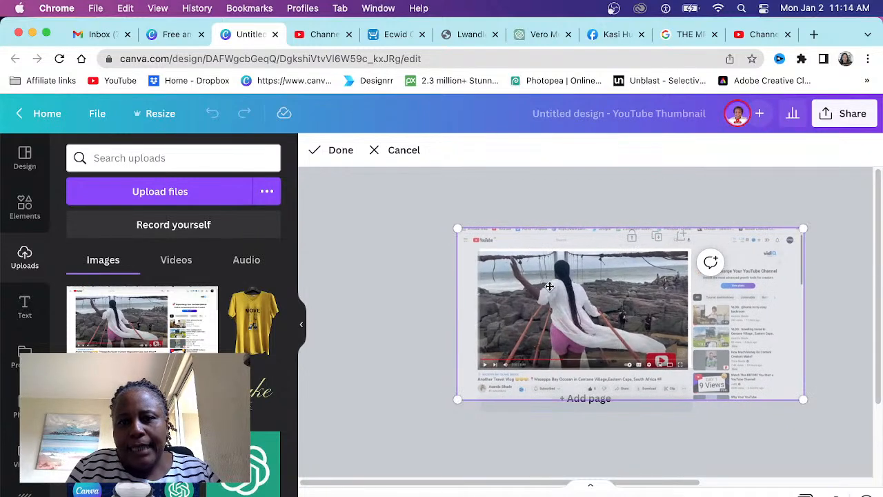
pyautogui.moveTo(554, 285); pyautogui.dragTo(557, 283)
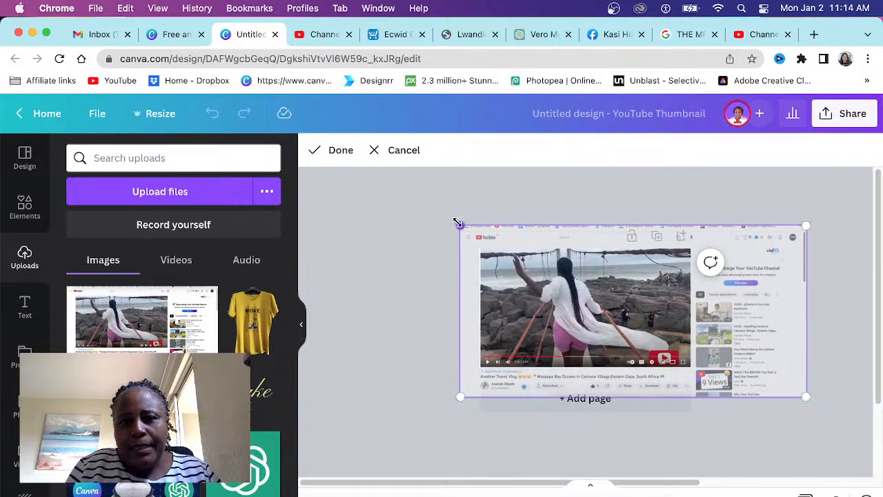
pyautogui.moveTo(458, 223); pyautogui.dragTo(455, 223)
pyautogui.moveTo(806, 397); pyautogui.dragTo(817, 400)
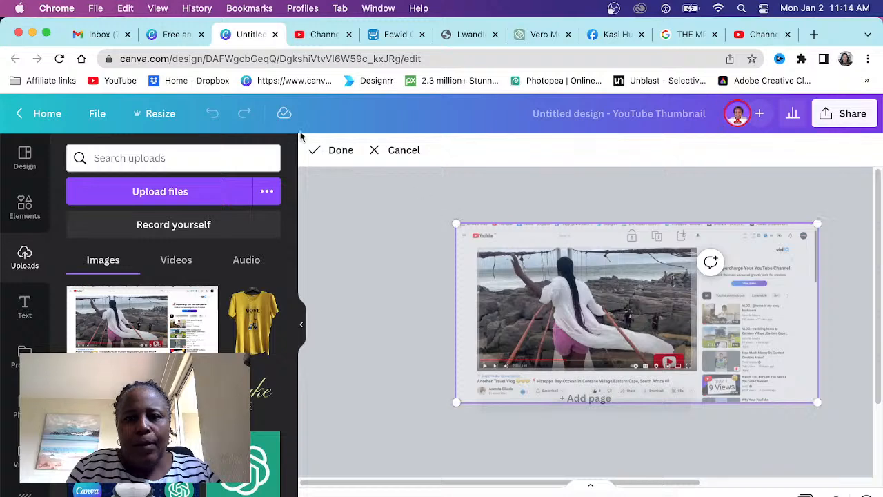
pyautogui.click(336, 148)
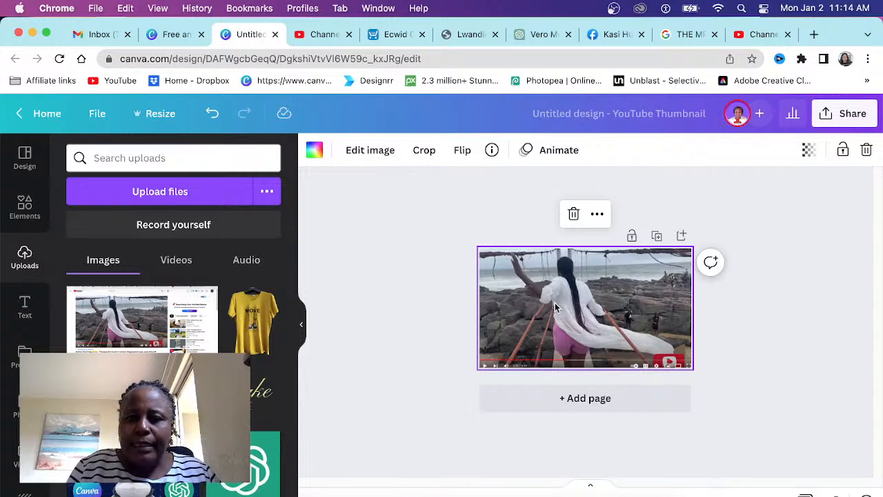
# Detach the screenshot from the background and crop off the suggestions sidebar along its right side
pyautogui.rightClick(555, 302)
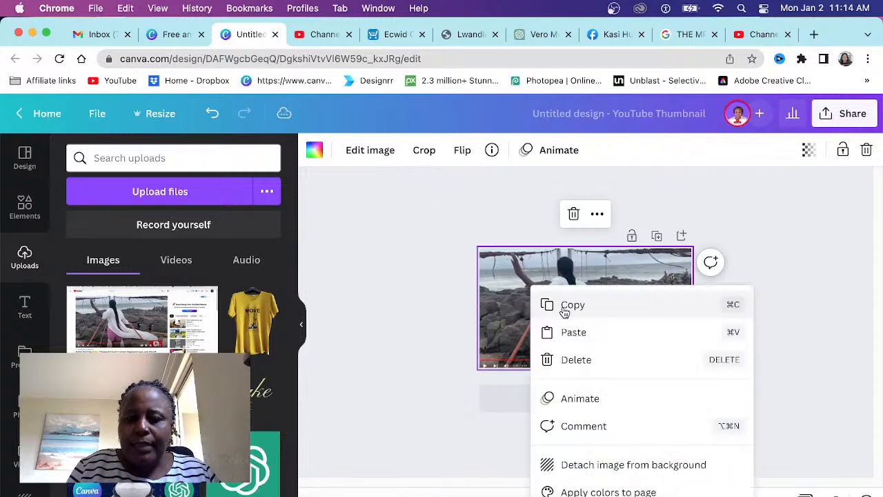
pyautogui.click(596, 450)
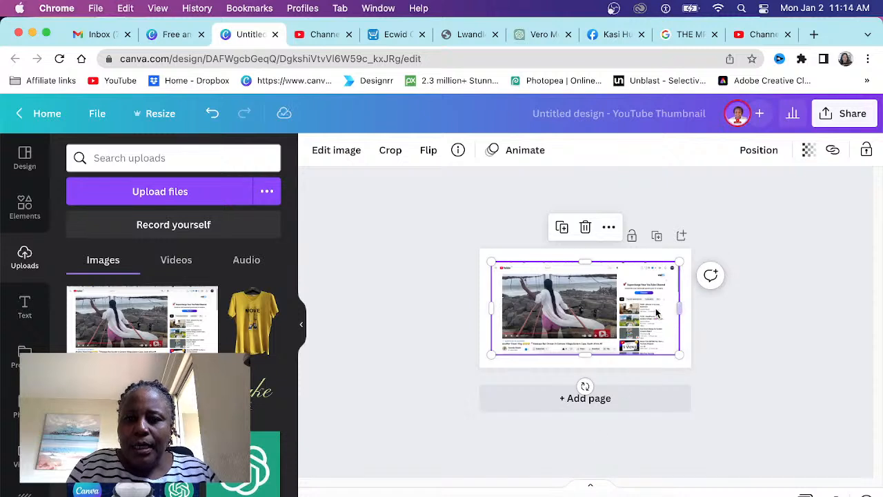
pyautogui.moveTo(679, 316); pyautogui.dragTo(614, 307)
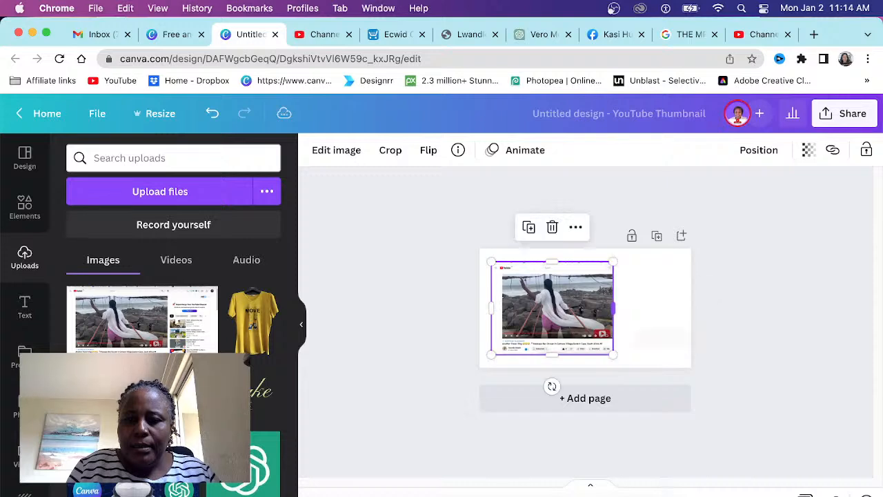
pyautogui.moveTo(705, 496)
pyautogui.mouseDown()
pyautogui.moveTo(728, 496)
pyautogui.moveTo(690, 496)
pyautogui.mouseUp()
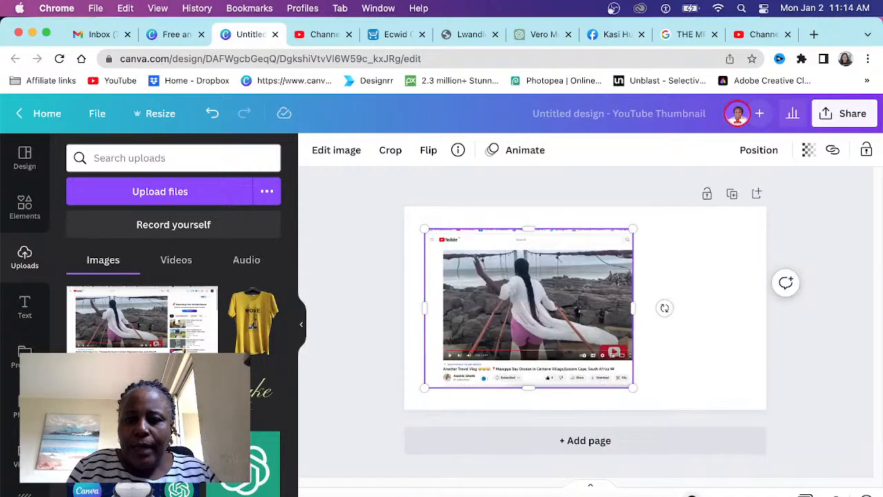
# Crop the screenshot's bottom, left and top edges down to the video frame, removing the player controls and YouTube header
pyautogui.moveTo(527, 382); pyautogui.dragTo(528, 347)
pyautogui.moveTo(428, 291); pyautogui.dragTo(447, 290)
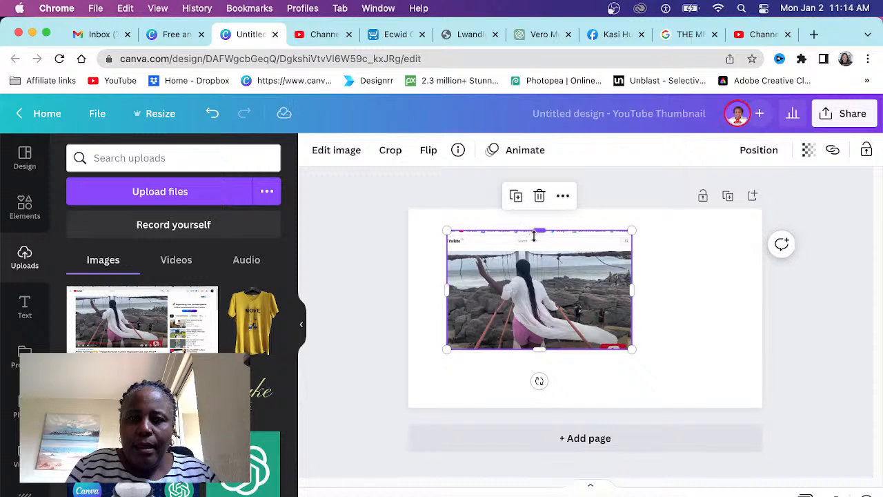
pyautogui.moveTo(530, 232); pyautogui.dragTo(536, 255)
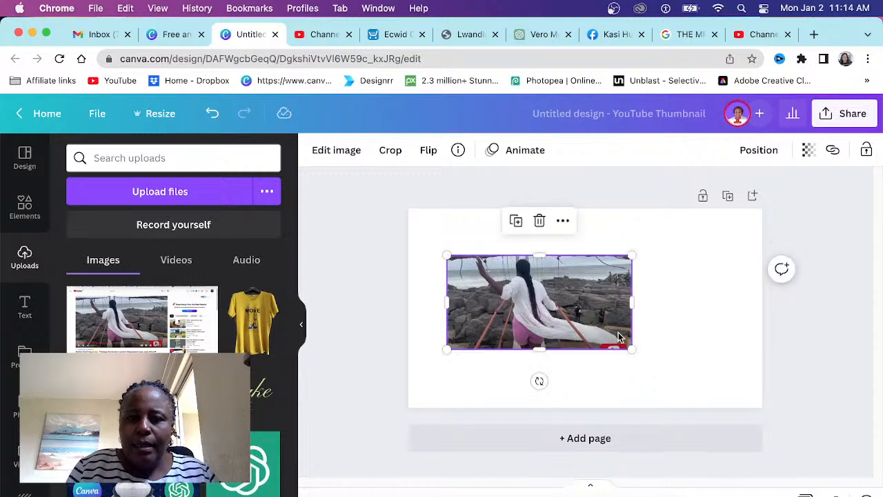
# Enlarge the cropped video frame until it covers the whole page, trimming a thin strip off its bottom edge
pyautogui.moveTo(619, 337); pyautogui.dragTo(717, 462)
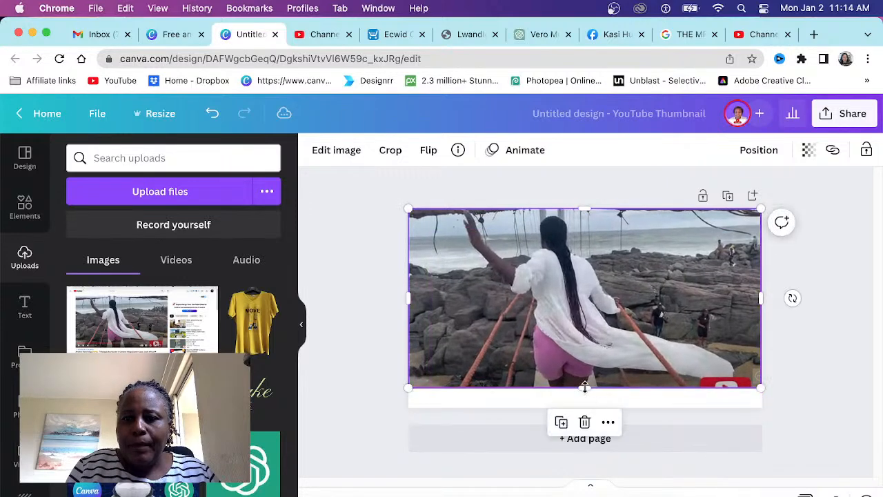
pyautogui.moveTo(586, 391)
pyautogui.mouseDown()
pyautogui.moveTo(583, 410)
pyautogui.moveTo(587, 380)
pyautogui.mouseUp()
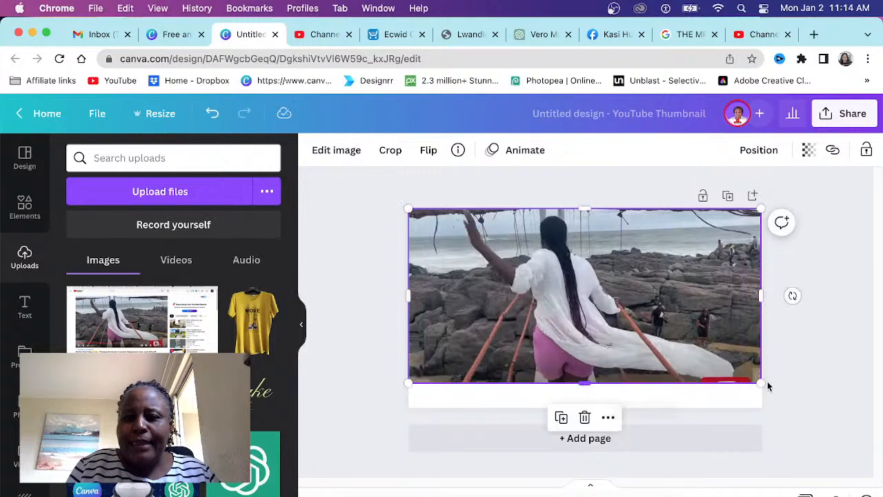
pyautogui.moveTo(762, 382); pyautogui.dragTo(809, 421)
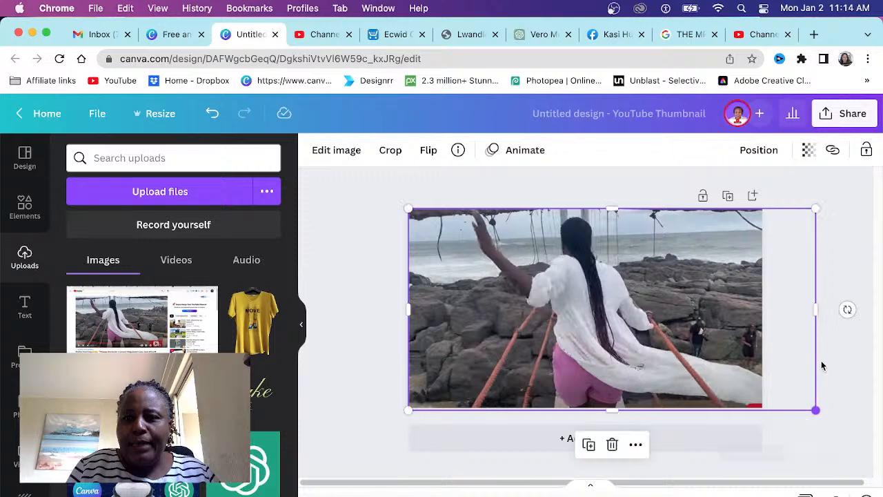
pyautogui.click(853, 347)
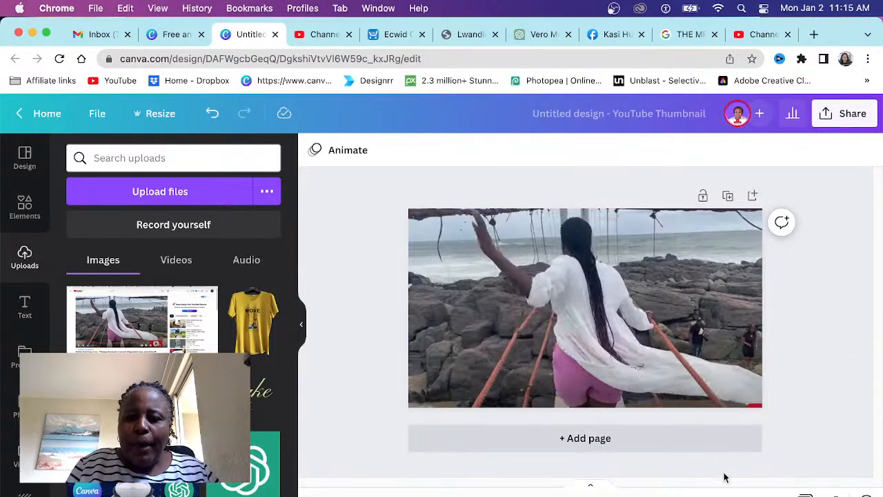
pyautogui.moveTo(691, 496); pyautogui.dragTo(691, 496)
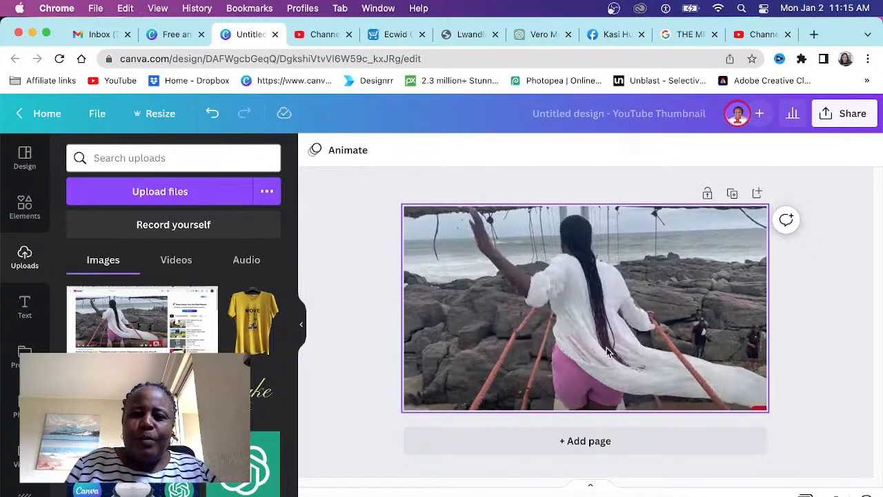
pyautogui.click(657, 342)
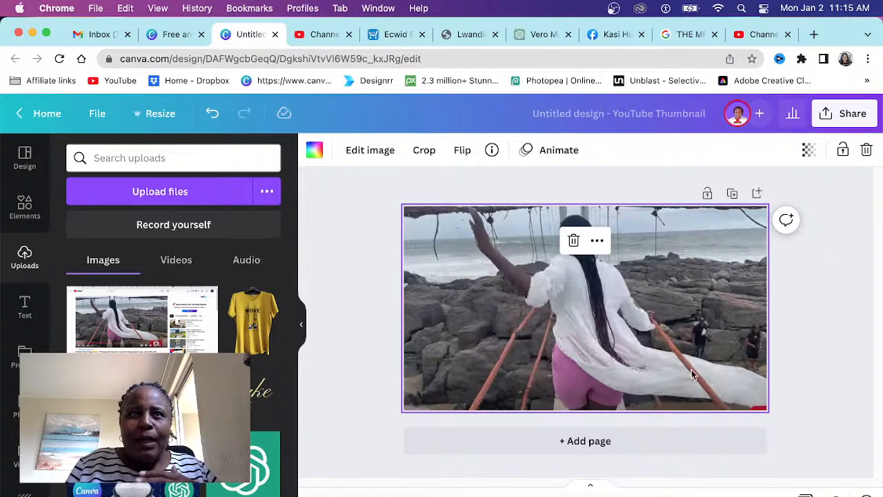
pyautogui.click(799, 384)
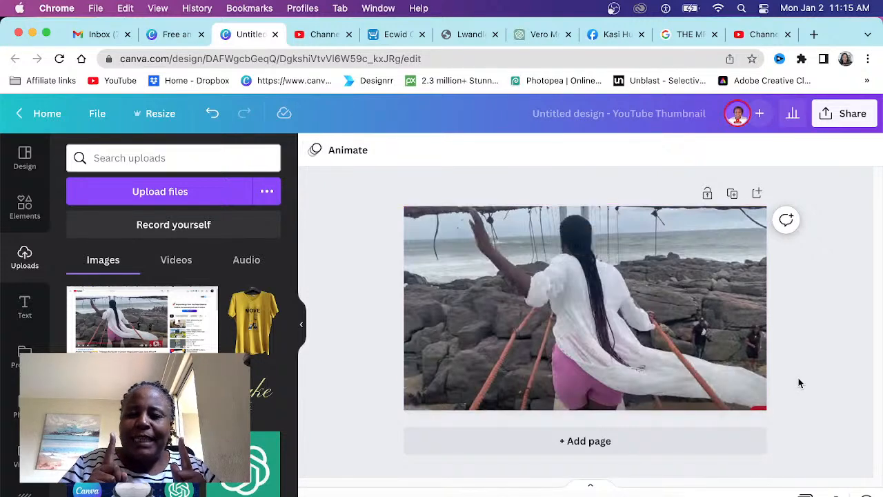
pyautogui.click(716, 357)
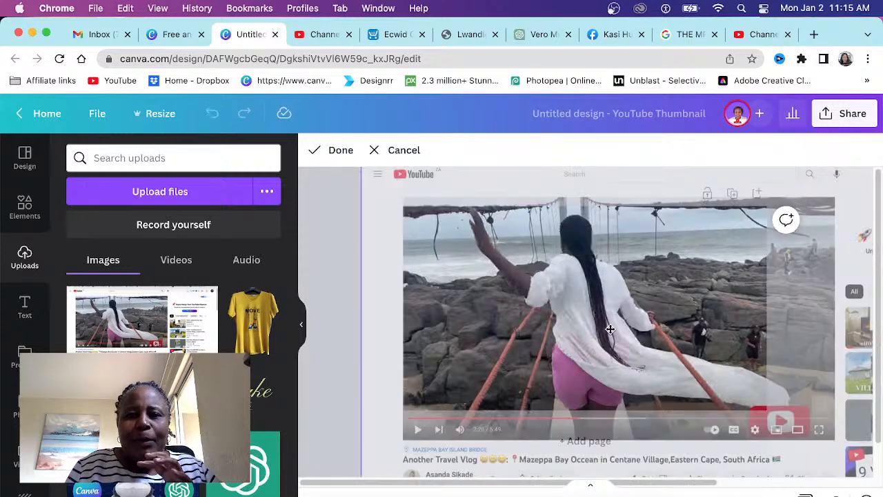
pyautogui.click(338, 152)
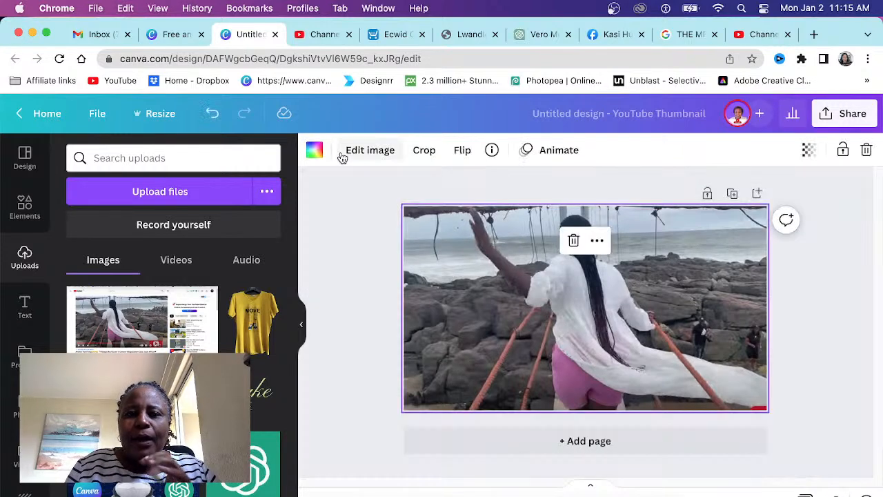
pyautogui.click(844, 410)
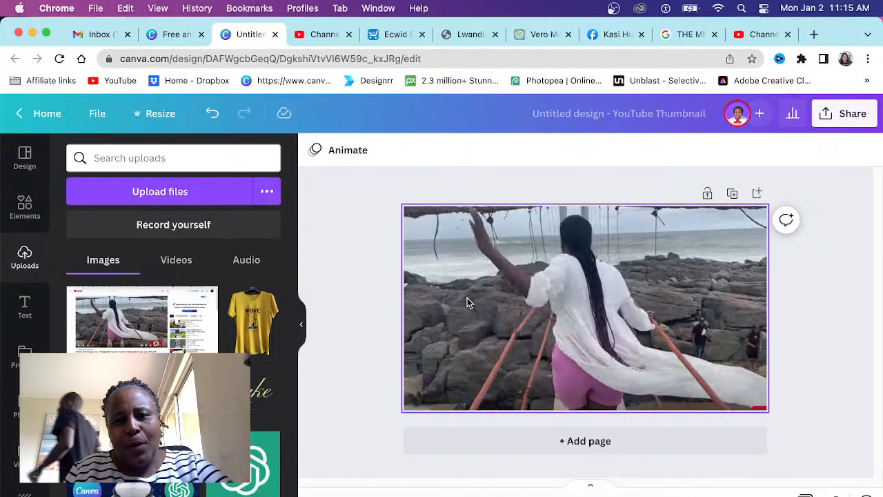
# Add a text box over the image, enlarge it to about font size 71.4 and select its placeholder text
pyautogui.press('/')
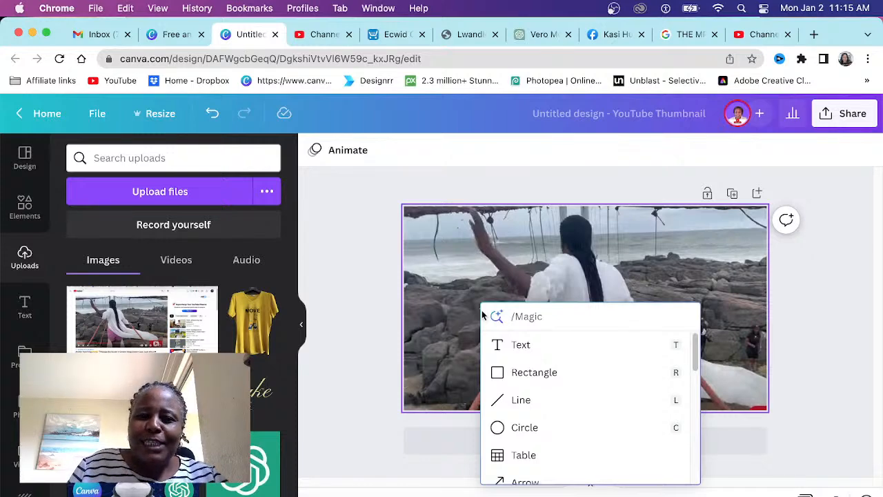
pyautogui.click(529, 345)
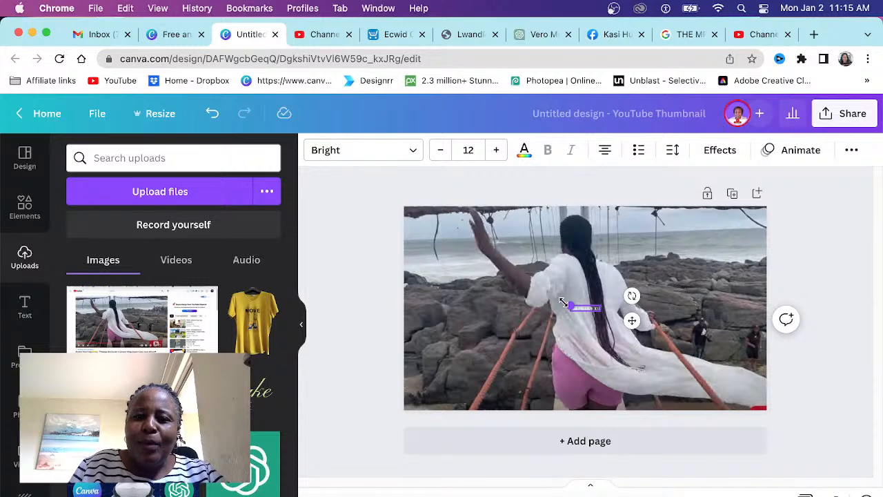
pyautogui.moveTo(563, 302); pyautogui.dragTo(422, 278)
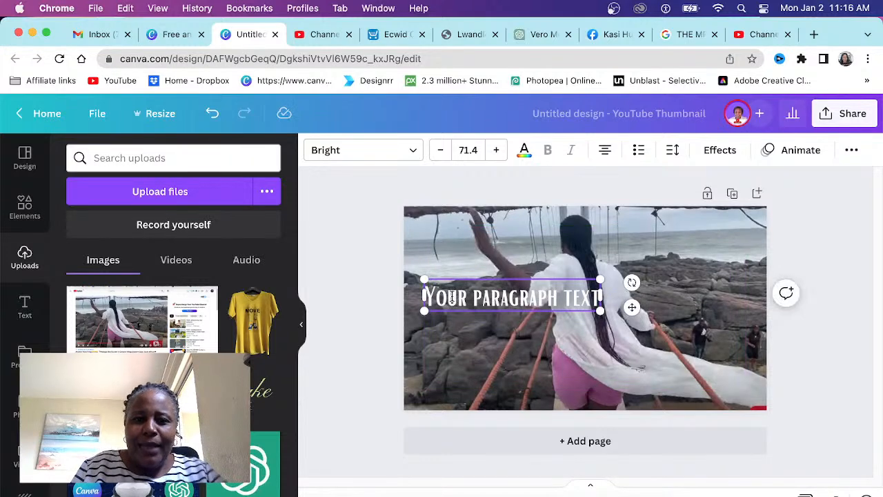
pyautogui.tripleClick(452, 297)
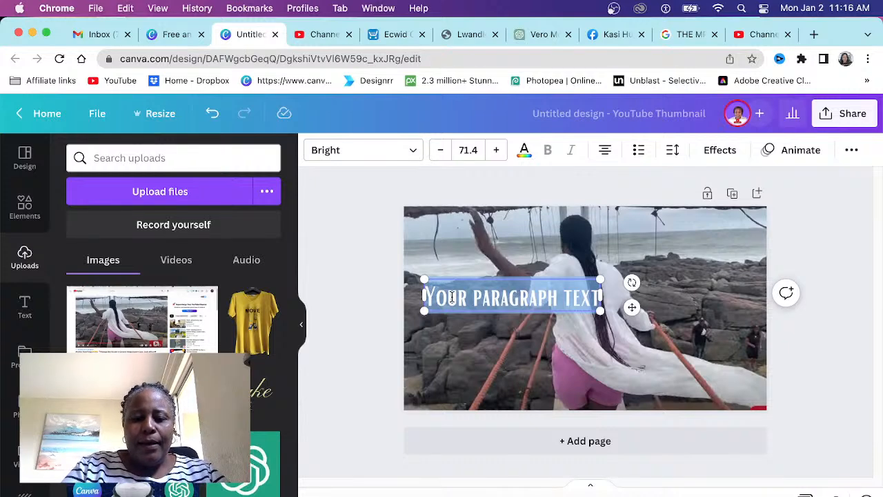
pyautogui.write('Con')
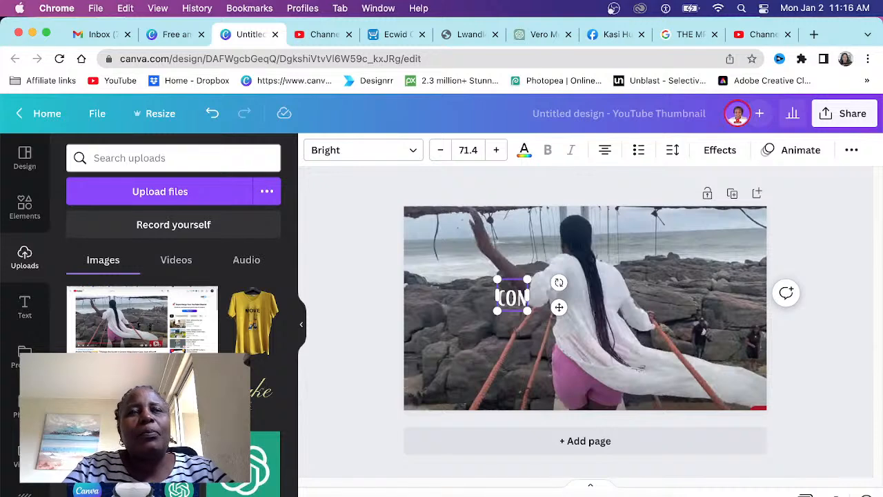
pyautogui.press('BackSpace')
pyautogui.press('BackSpace')
pyautogui.press('BackSpace')
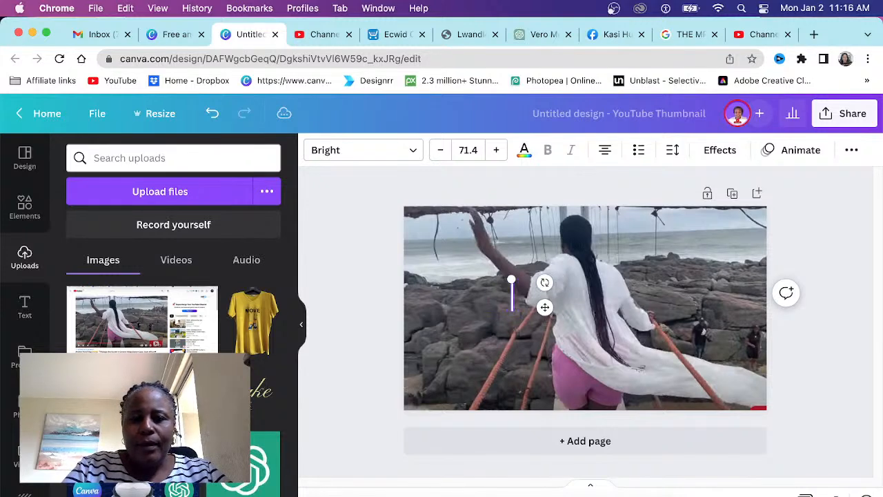
# Enter "FEAR CONQUERED" as the title text, correcting the second word's spelling with the suggested word
pyautogui.write('F')
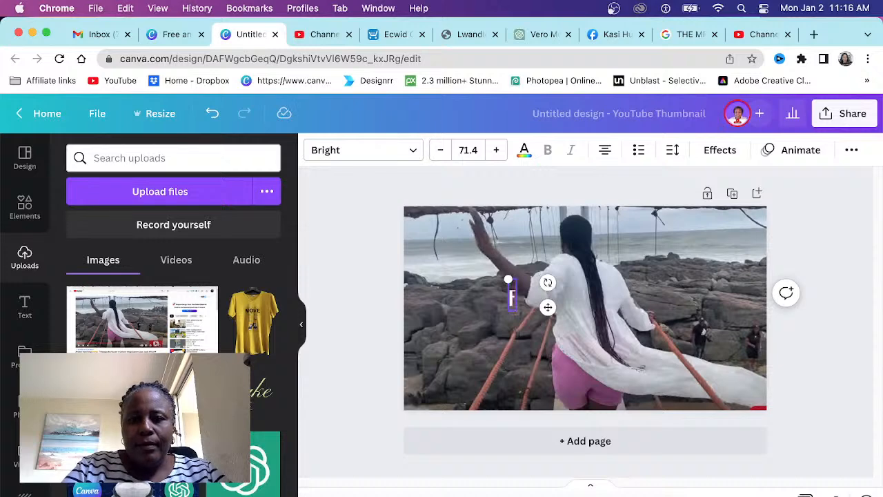
pyautogui.write('EAR')
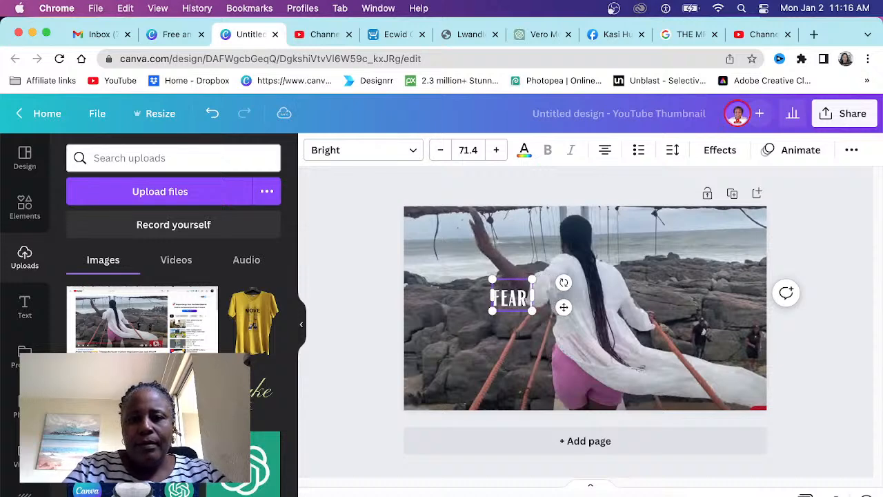
pyautogui.write('ONQU')
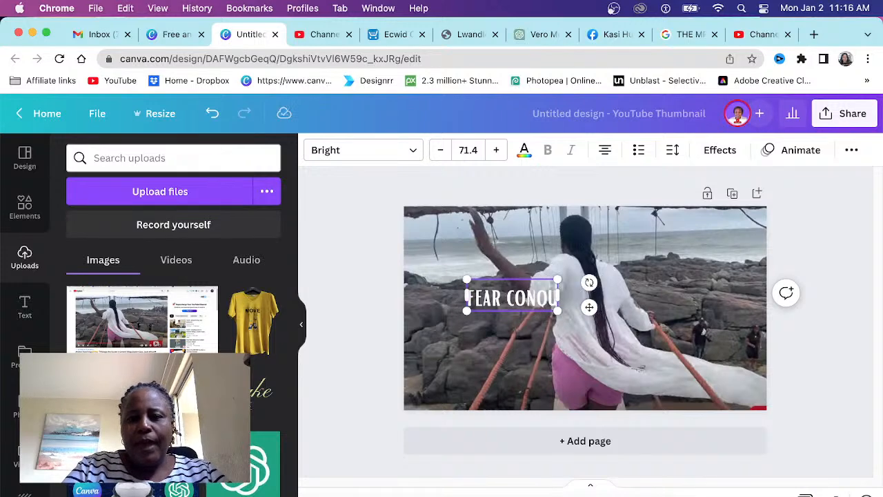
pyautogui.write('RED')
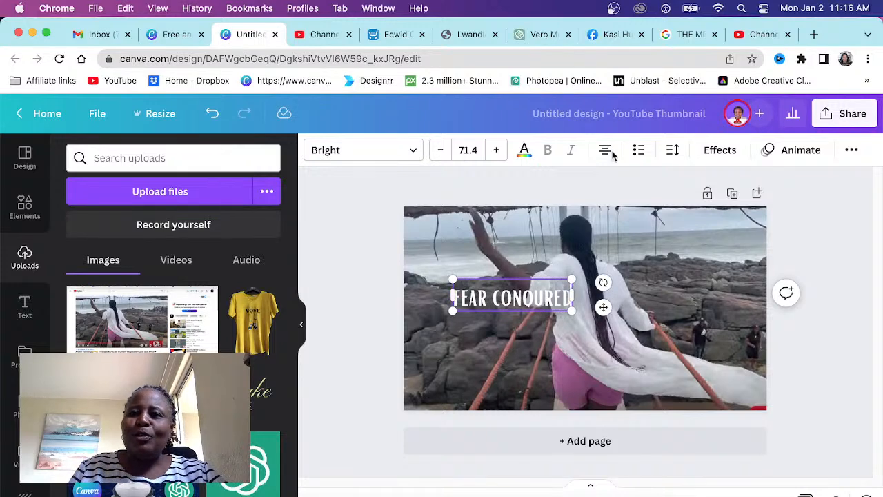
pyautogui.click(535, 296)
pyautogui.rightClick(537, 295)
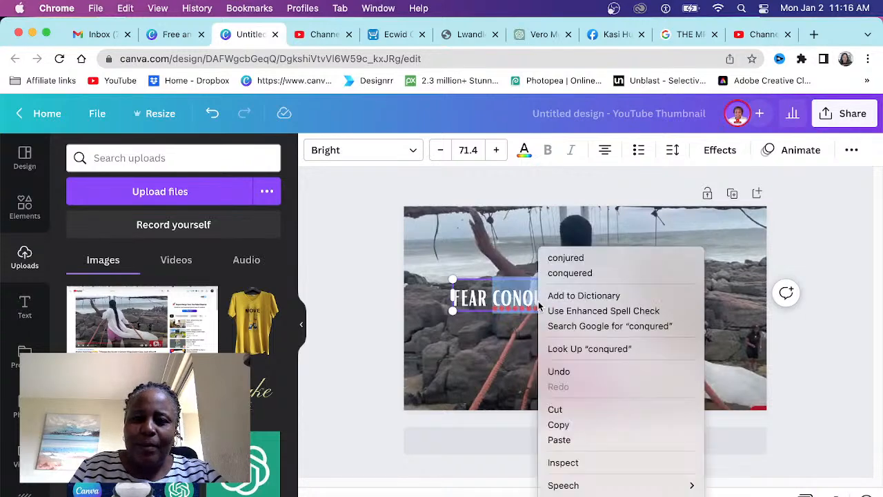
pyautogui.click(563, 272)
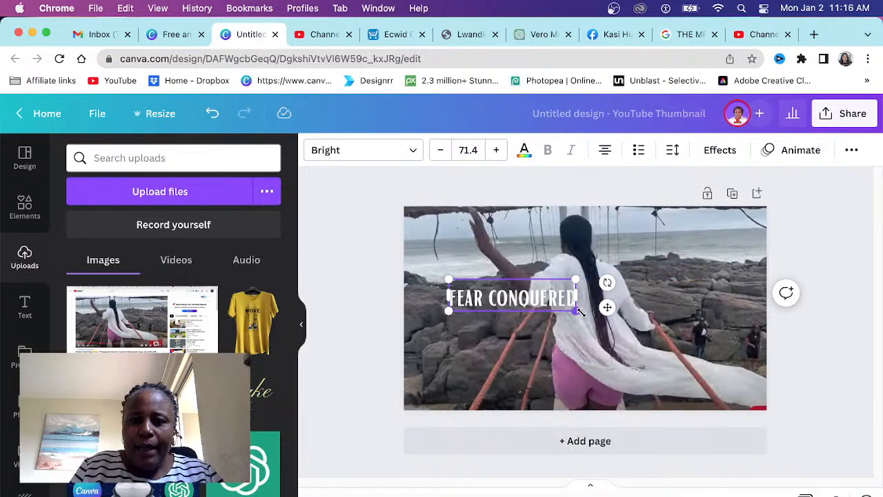
# Enlarge the title to about font size 122 and put FEAR and CONQUERED on separate lines
pyautogui.moveTo(580, 312); pyautogui.dragTo(697, 363)
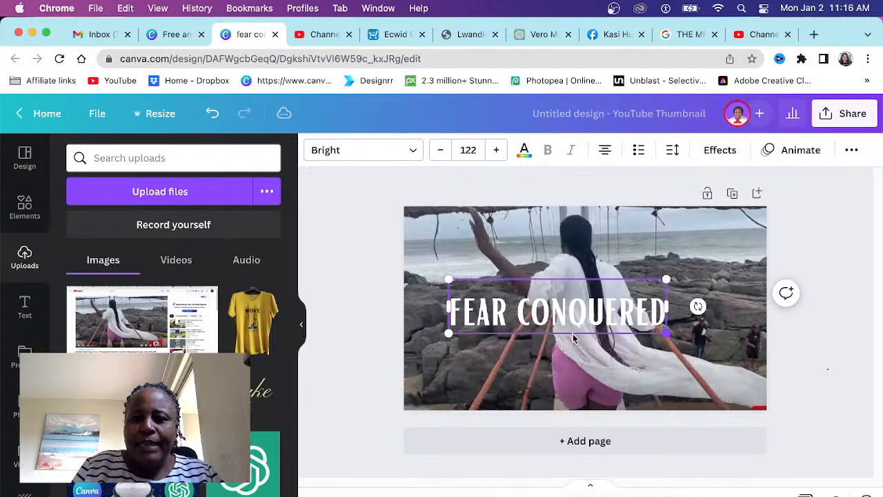
pyautogui.doubleClick(513, 311)
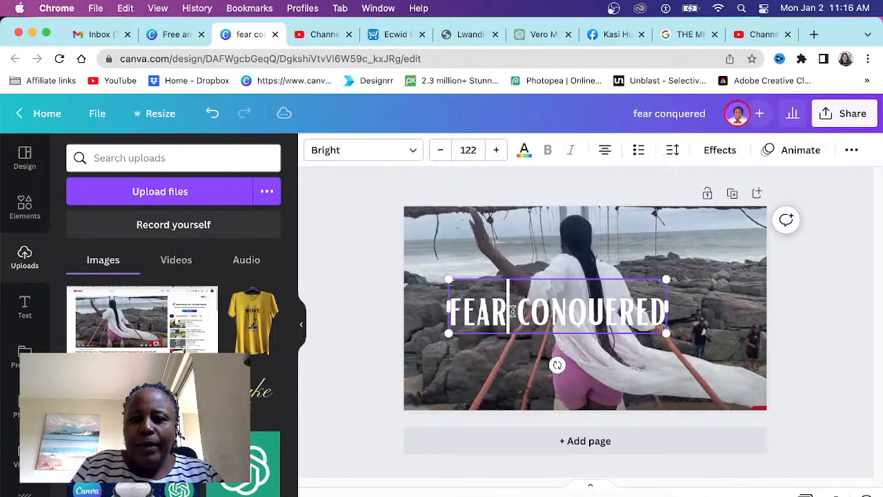
pyautogui.press('Return')
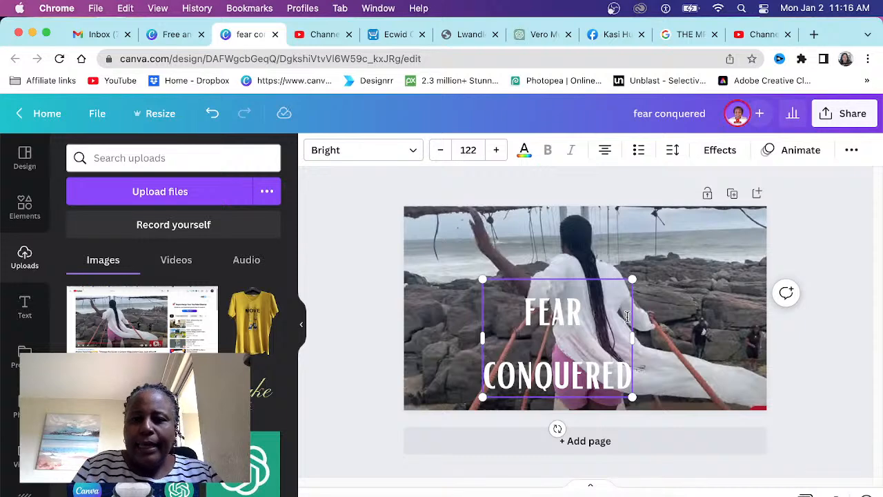
# Reduce the title's line spacing to 0.55
pyautogui.click(677, 151)
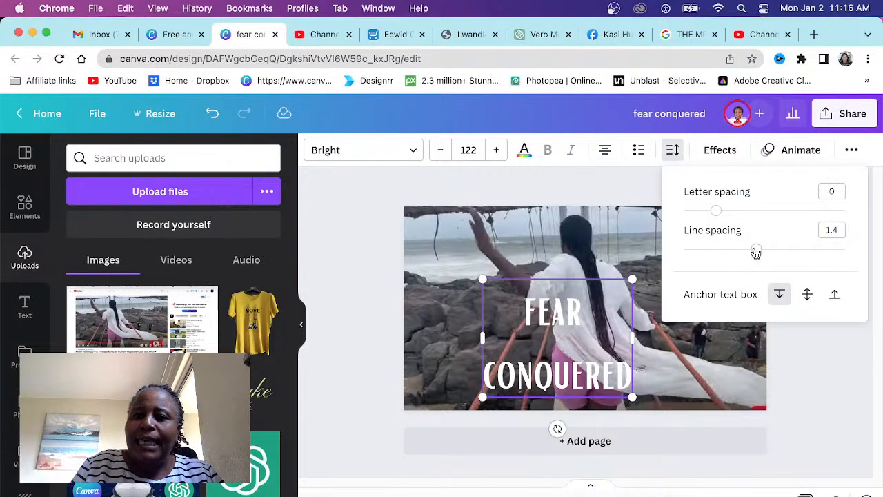
pyautogui.moveTo(756, 253); pyautogui.dragTo(688, 252)
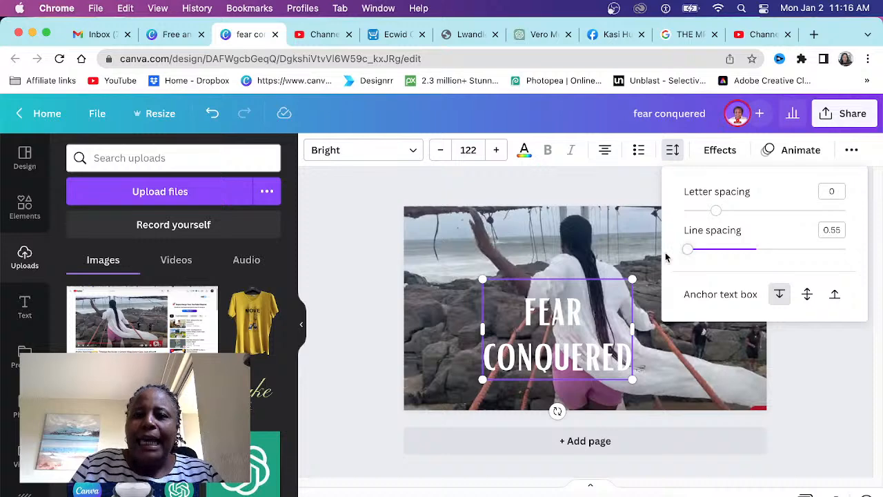
# Apply the Background text effect to the title and set its colour to red from the default colours
pyautogui.click(721, 154)
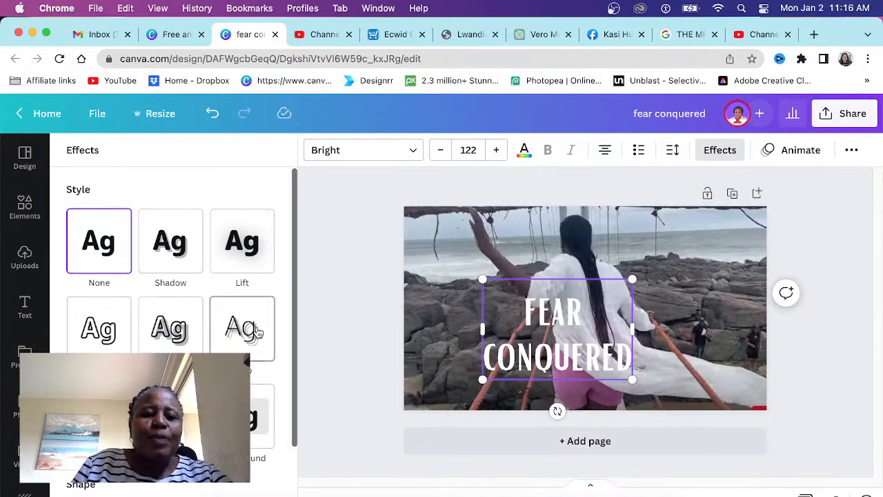
pyautogui.scroll(-1, 265, 345)
pyautogui.click(262, 410)
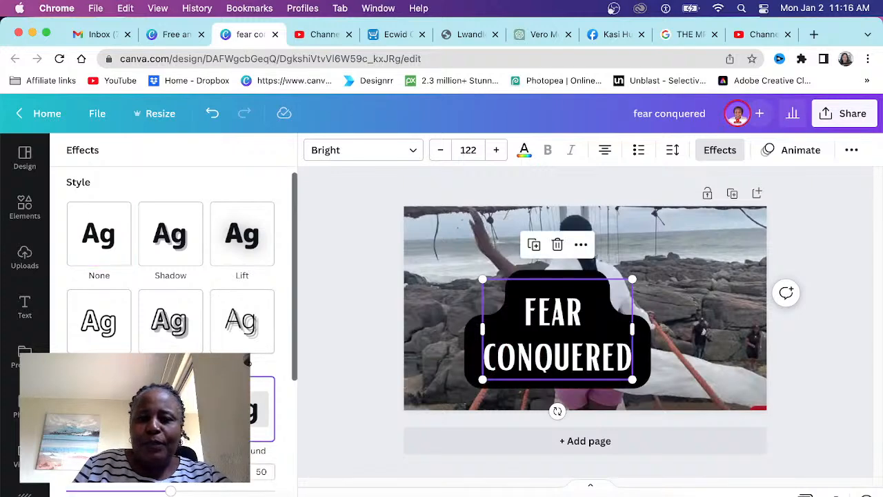
pyautogui.scroll(-4, 266, 476)
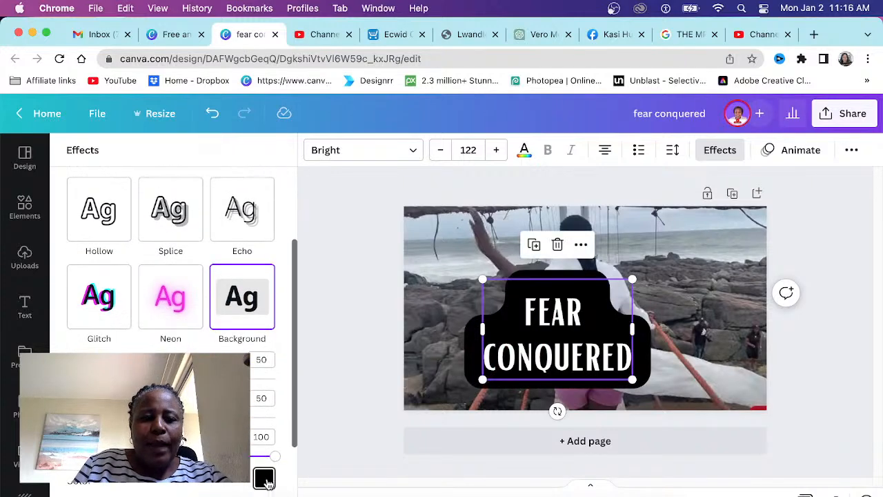
pyautogui.click(264, 478)
pyautogui.scroll(-6, 166, 311)
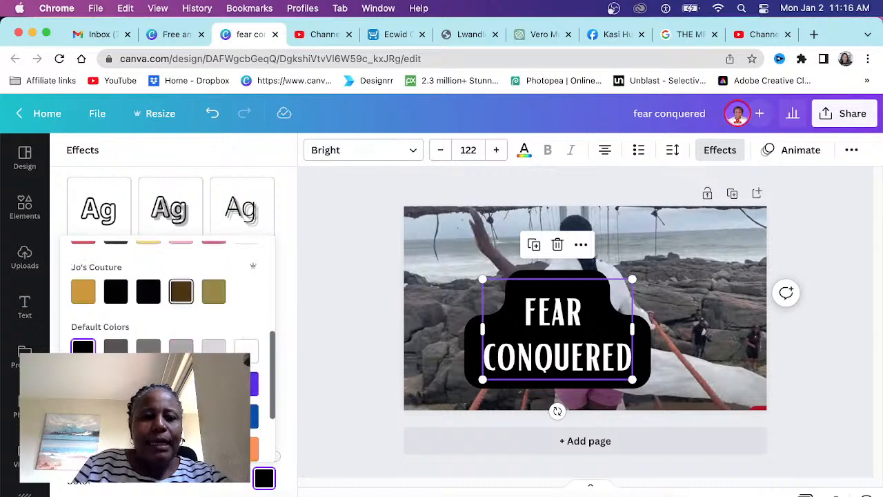
pyautogui.scroll(-1, 180, 292)
pyautogui.click(84, 368)
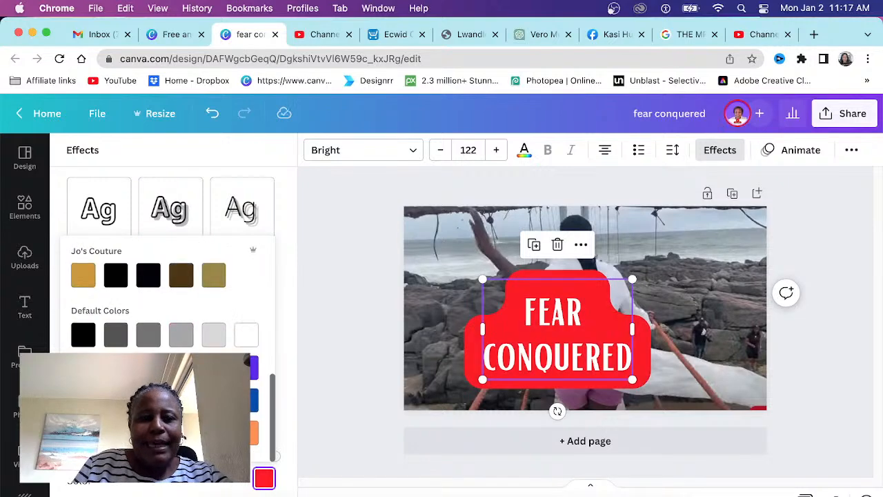
# Set the title's font to Anton and retype its first line as FEAR in capitals
pyautogui.click(412, 152)
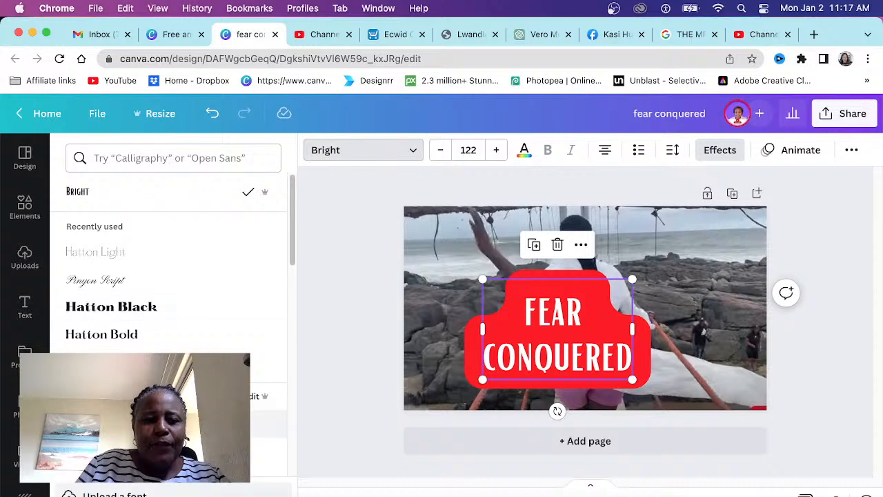
pyautogui.click(151, 424)
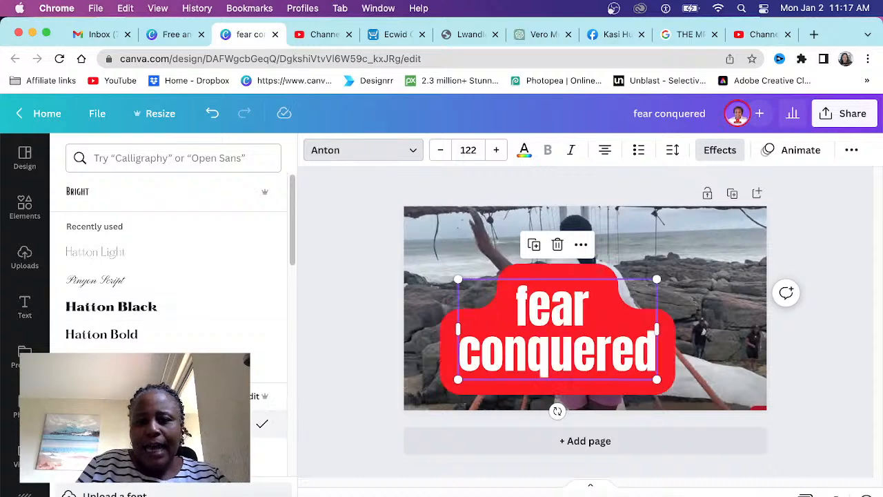
pyautogui.doubleClick(589, 304)
pyautogui.write('Fea')
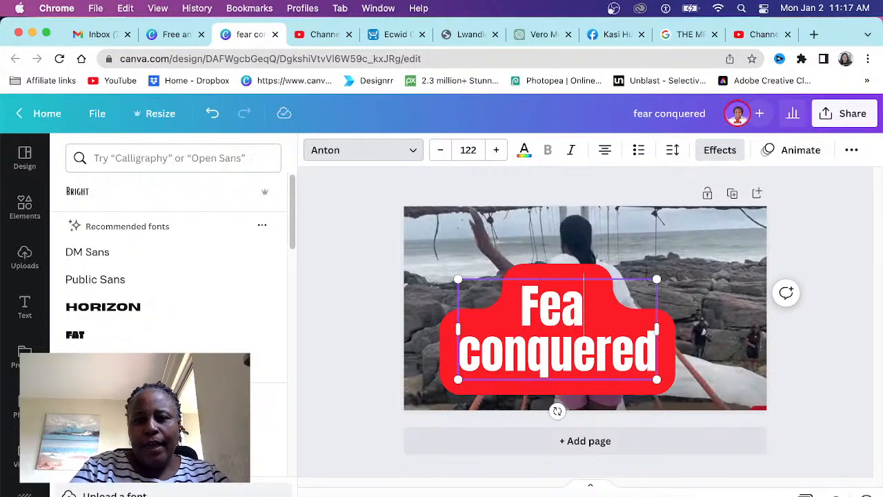
pyautogui.press('BackSpace')
pyautogui.press('BackSpace')
pyautogui.write('EAR')
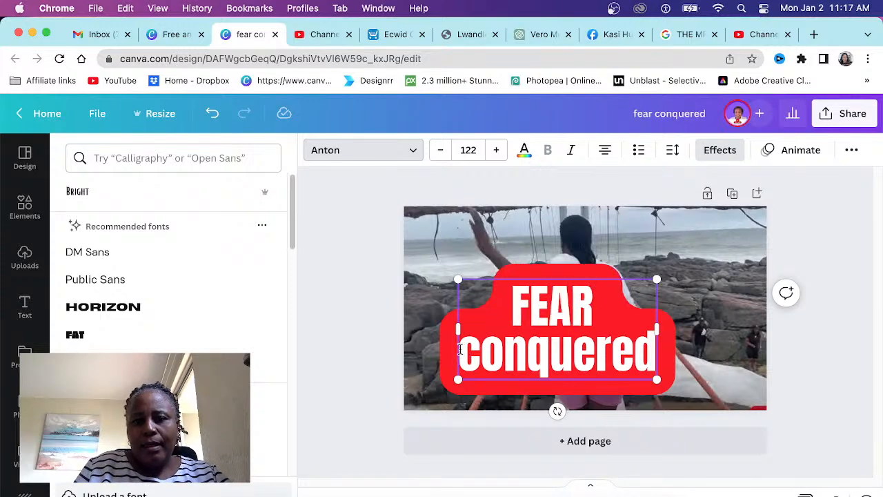
# Replace the title's lowercase second line with CONQUERED in capitals
pyautogui.moveTo(459, 352); pyautogui.dragTo(659, 354)
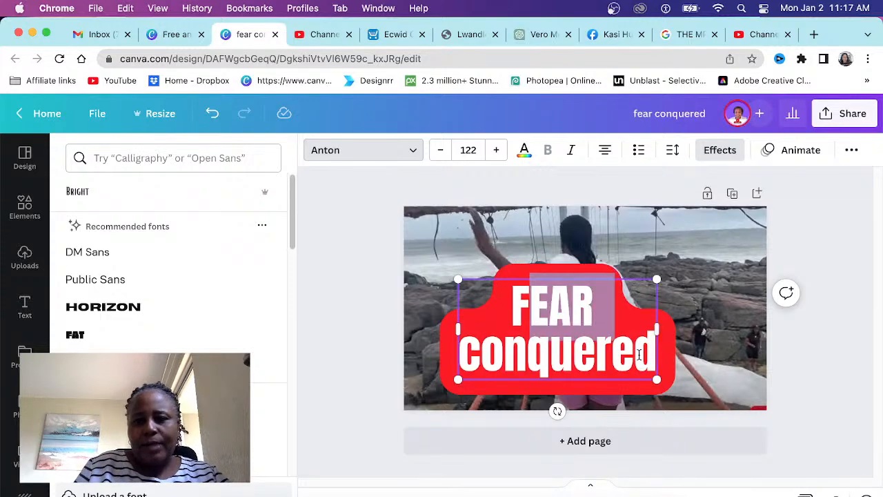
pyautogui.click(640, 354)
pyautogui.moveTo(466, 351); pyautogui.dragTo(655, 352)
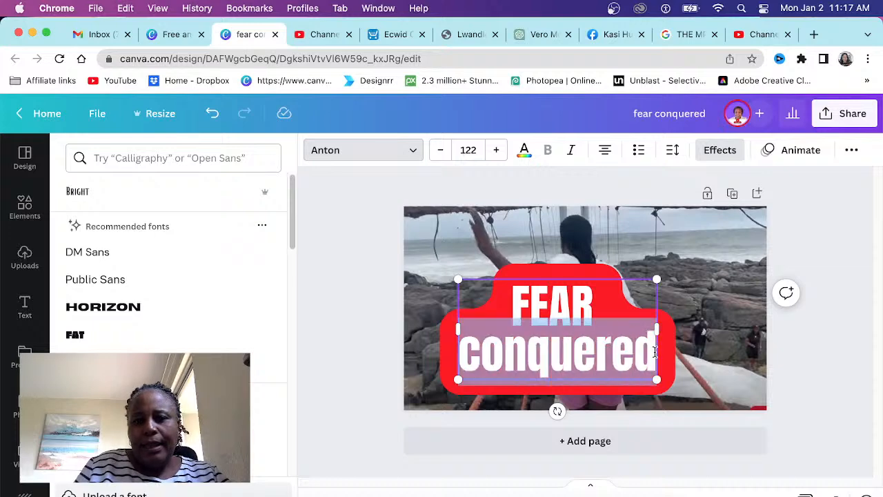
pyautogui.write('CONQ')
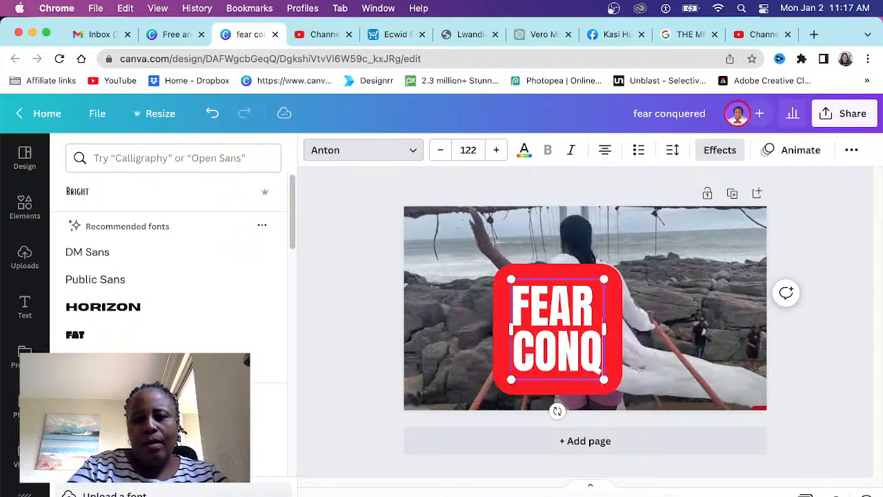
pyautogui.write('UERED')
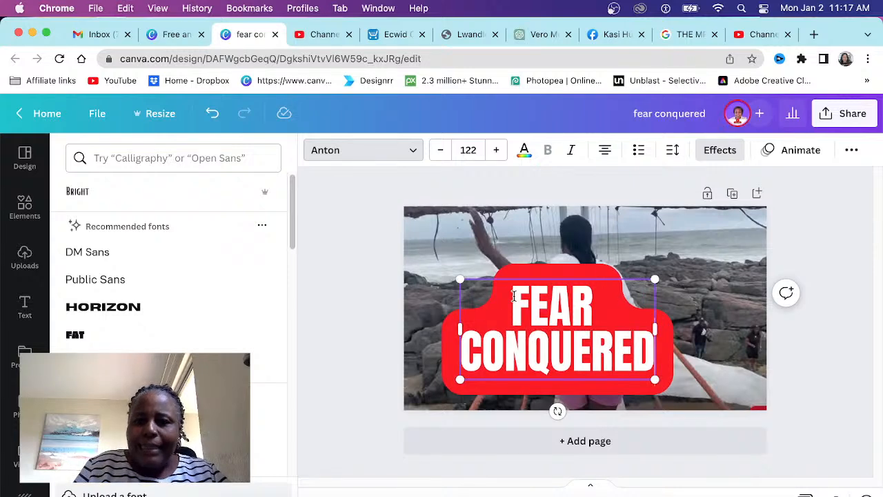
# Set the title's Background effect to a roundness of 8 and a spread of 11
pyautogui.click(720, 150)
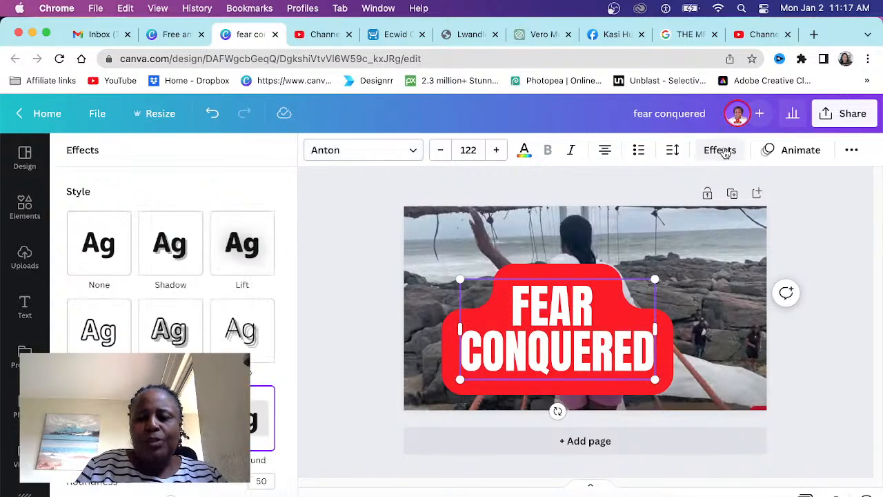
pyautogui.scroll(-2, 173, 317)
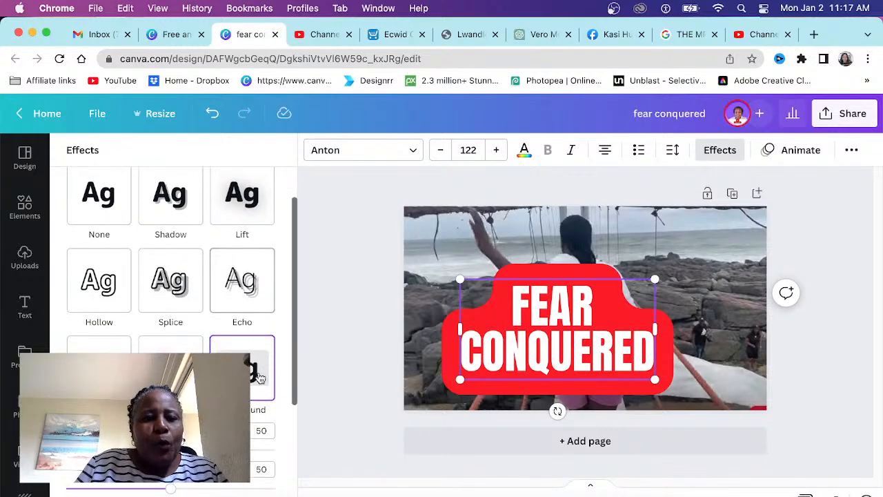
pyautogui.scroll(-2, 172, 318)
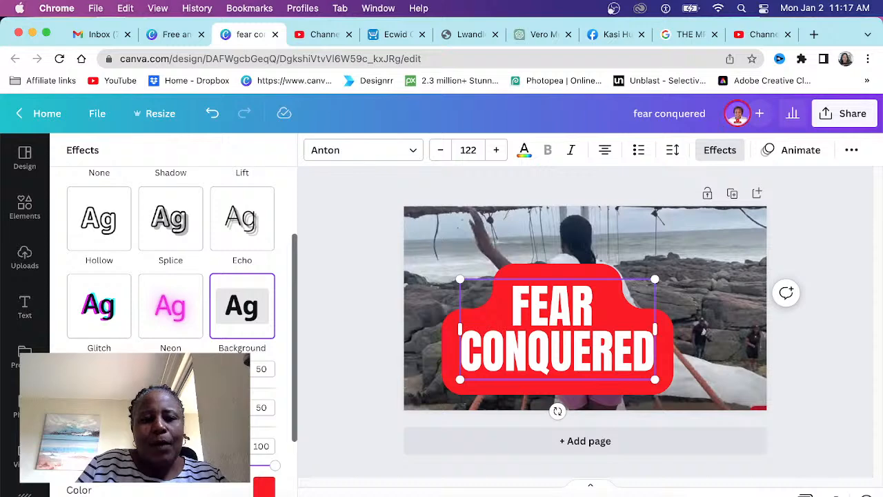
pyautogui.moveTo(171, 387); pyautogui.dragTo(115, 388)
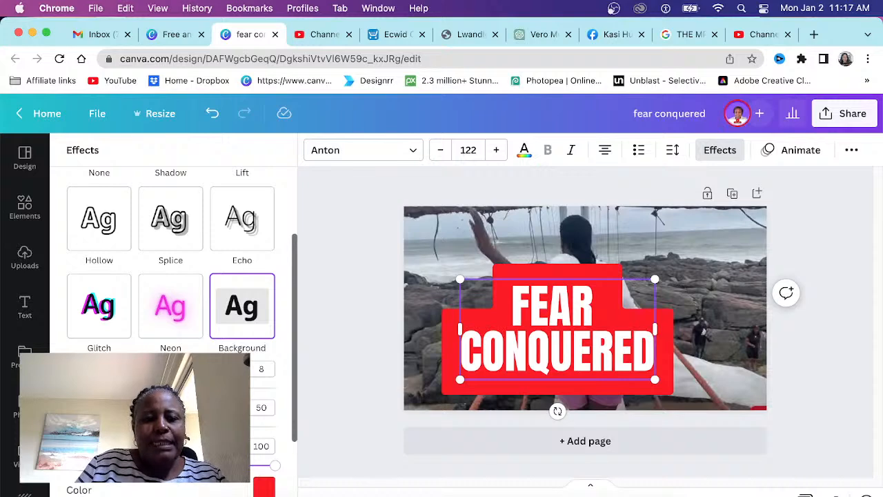
pyautogui.moveTo(171, 427); pyautogui.dragTo(90, 426)
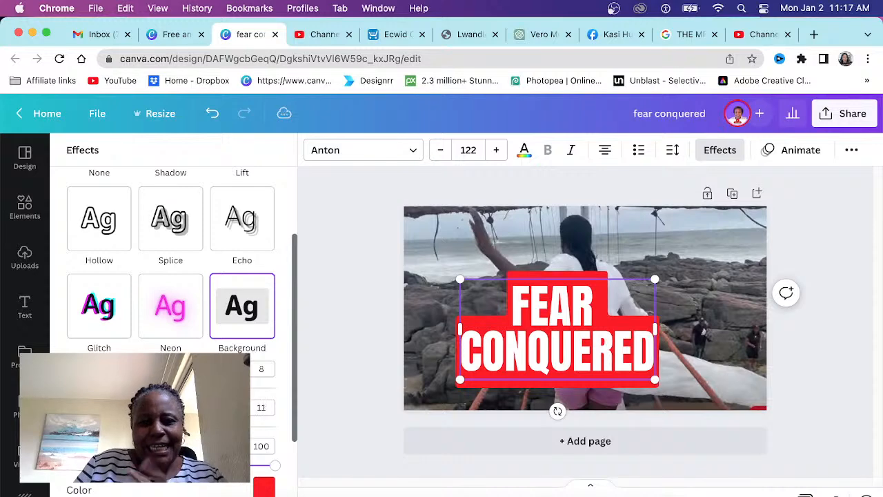
pyautogui.scroll(-3, 90, 427)
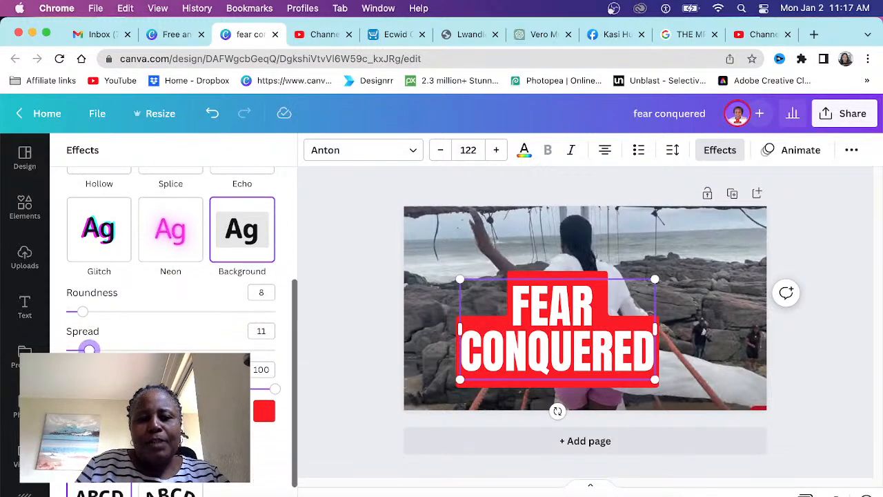
pyautogui.click(806, 375)
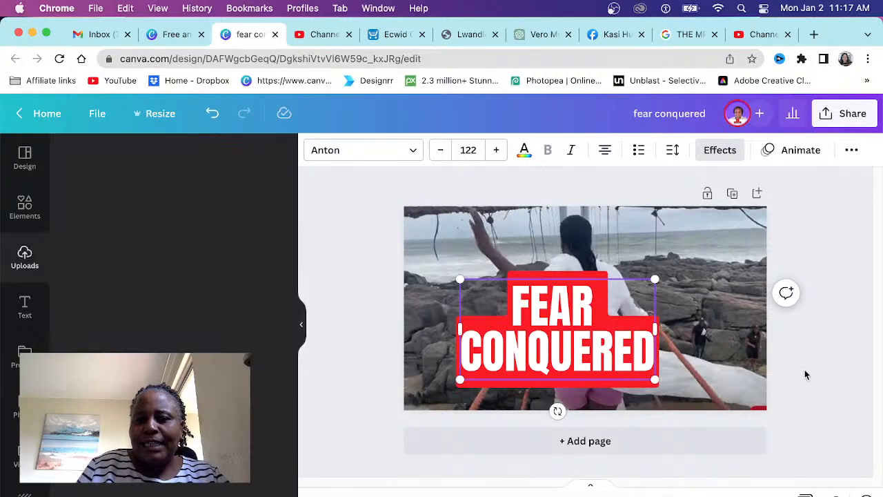
# Scale the title down slightly and place it in the lower-left corner of the thumbnail, fully inside the page
pyautogui.click(559, 336)
pyautogui.moveTo(576, 320); pyautogui.dragTo(497, 326)
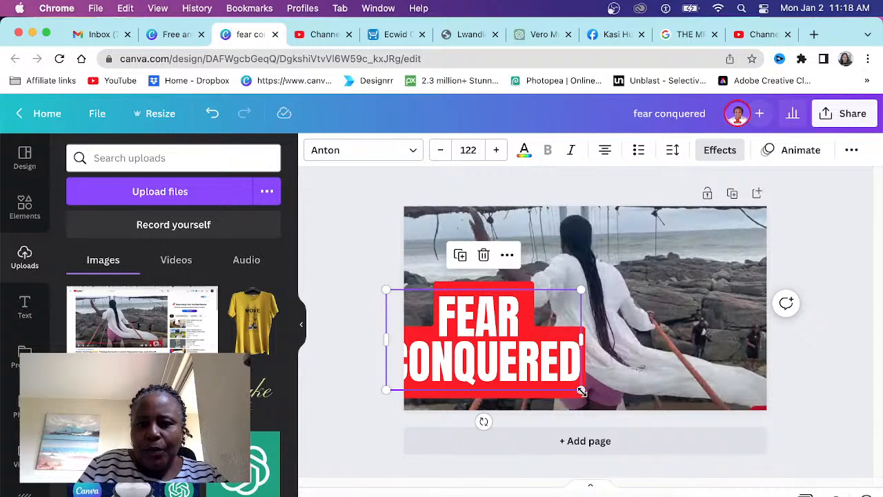
pyautogui.moveTo(582, 392); pyautogui.dragTo(556, 368)
pyautogui.click(328, 322)
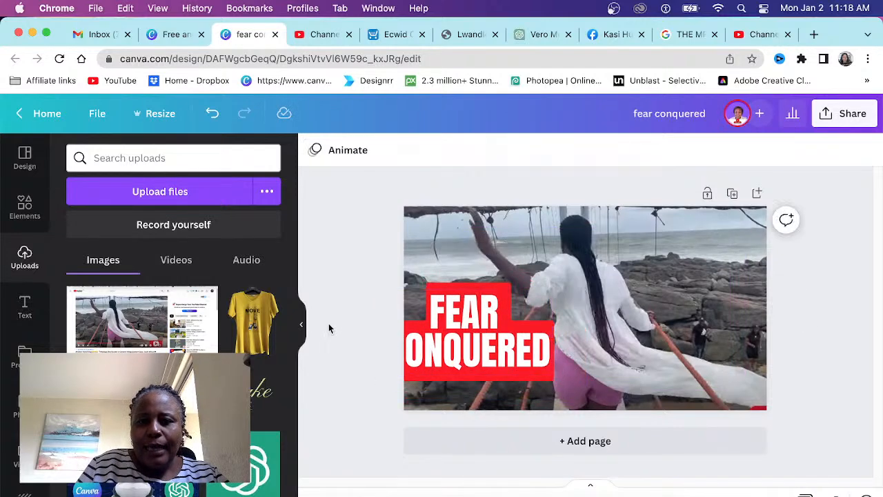
pyautogui.moveTo(453, 344); pyautogui.dragTo(477, 364)
pyautogui.click(819, 398)
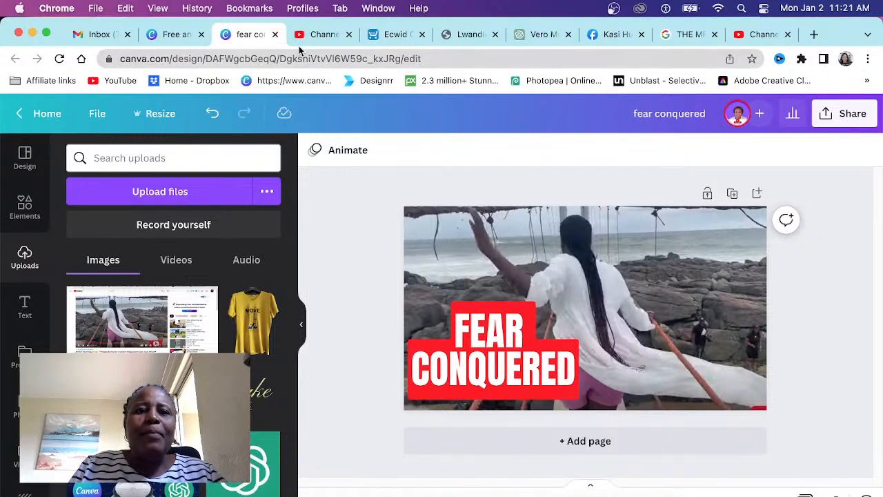
# Close the thumbnail design and open the signed-in account's own channel page from YouTube Studio
pyautogui.press('super+w')
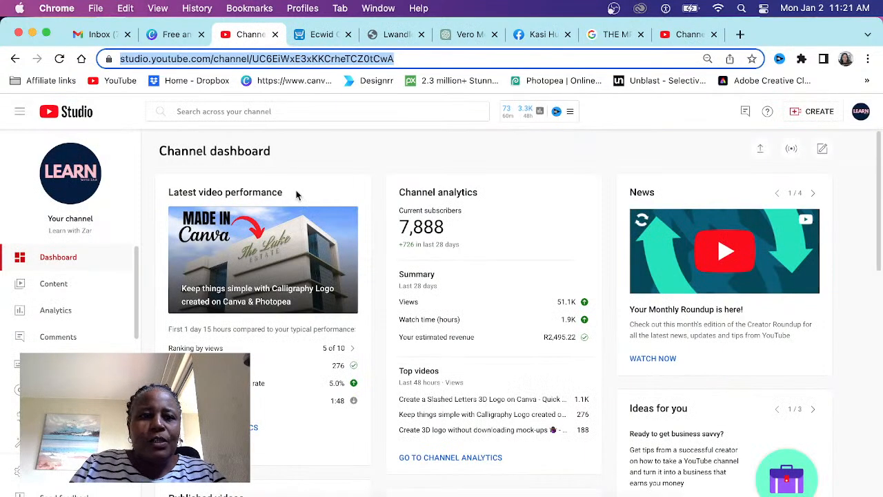
pyautogui.click(860, 116)
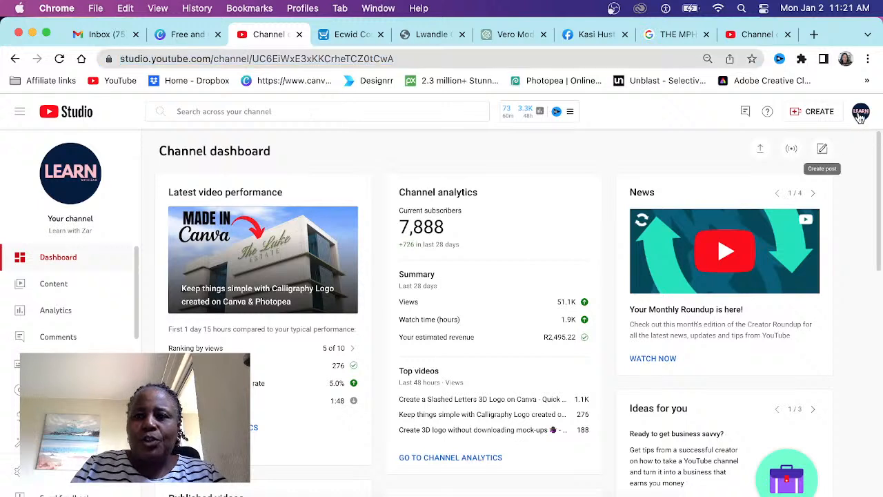
pyautogui.click(859, 116)
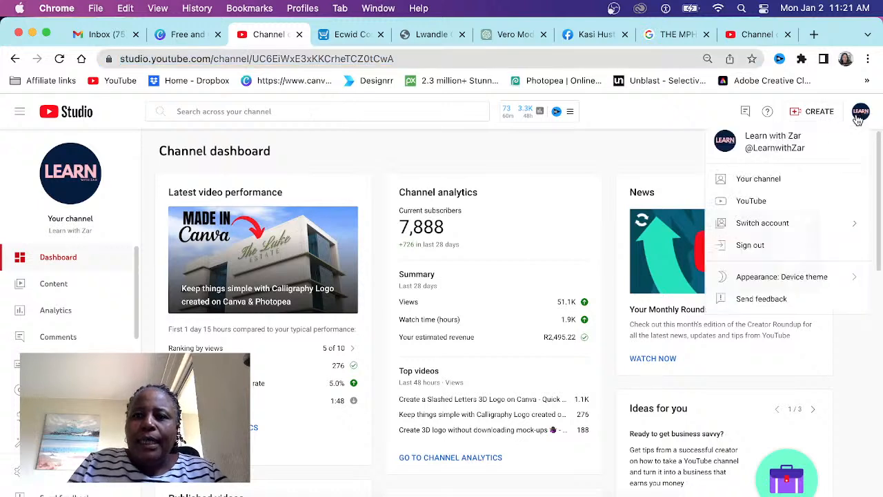
pyautogui.click(814, 187)
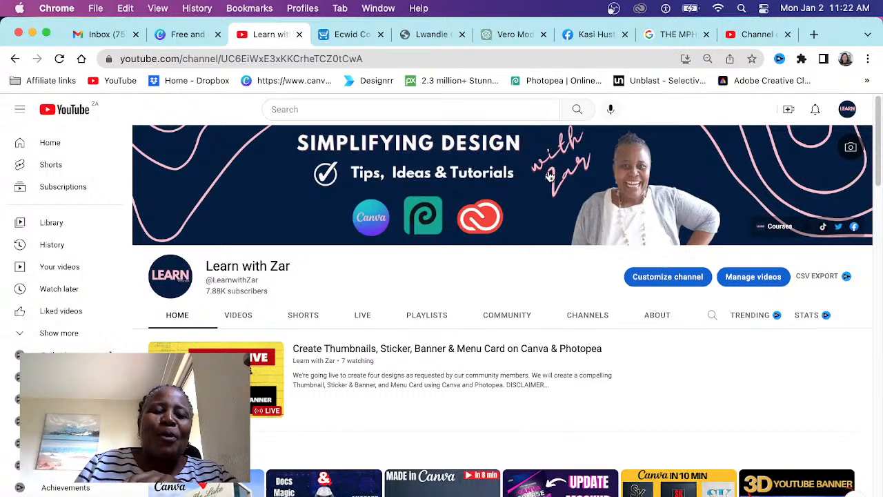
# Search YouTube for the community member's family channel by its name and open that channel's page
pyautogui.scroll(-10, 78, 338)
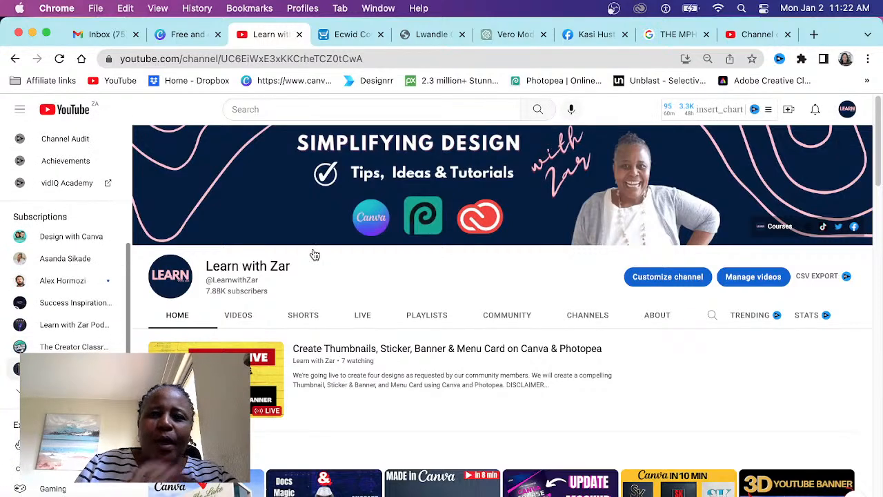
pyautogui.click(335, 112)
pyautogui.write('THE')
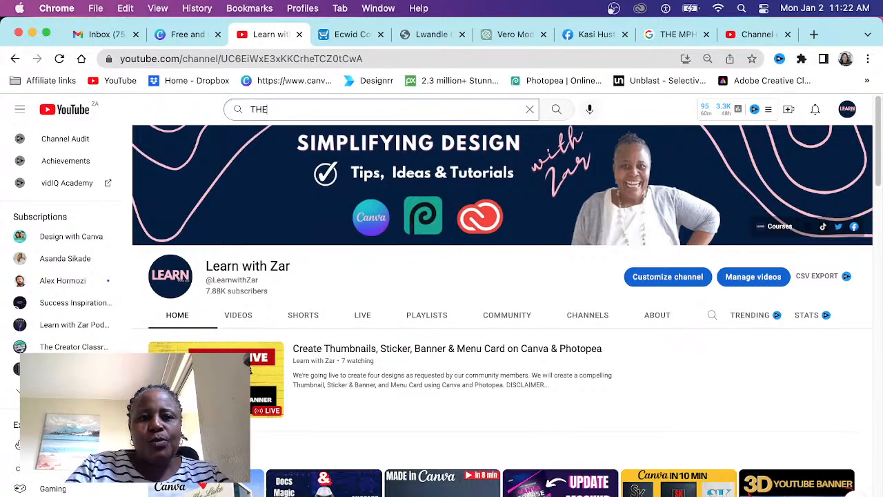
pyautogui.write(' MPHA')
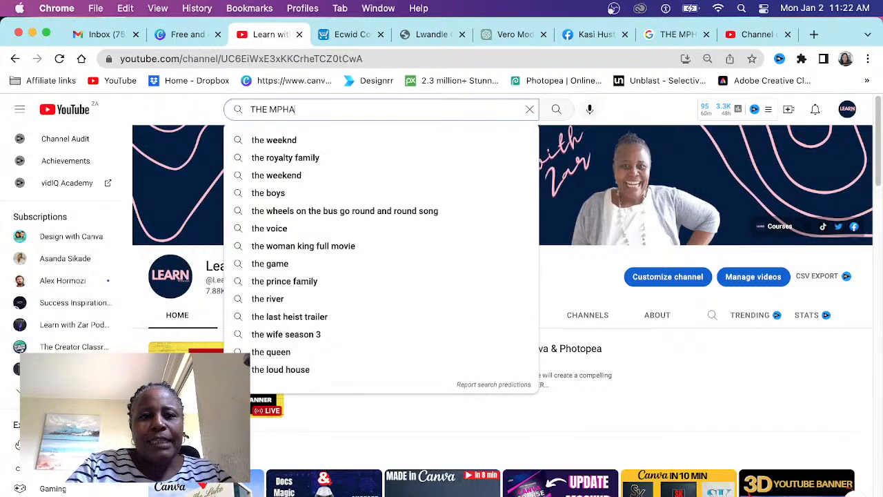
pyautogui.write('SANE')
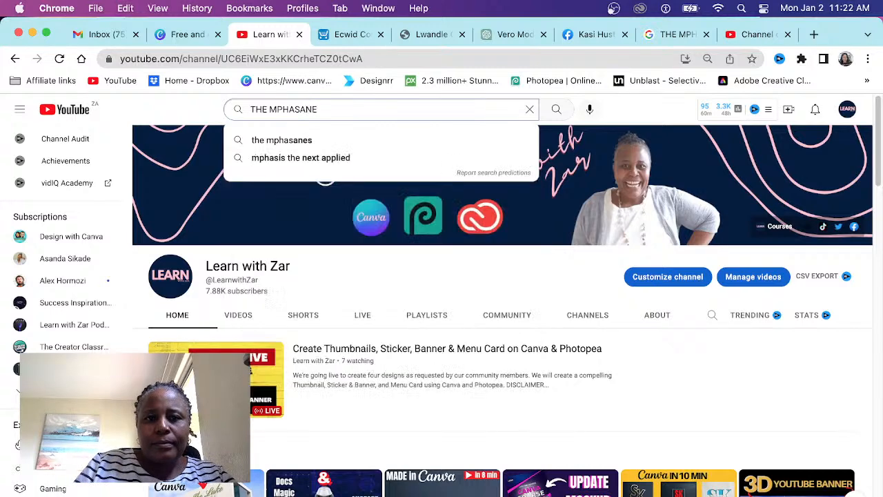
pyautogui.press('Return')
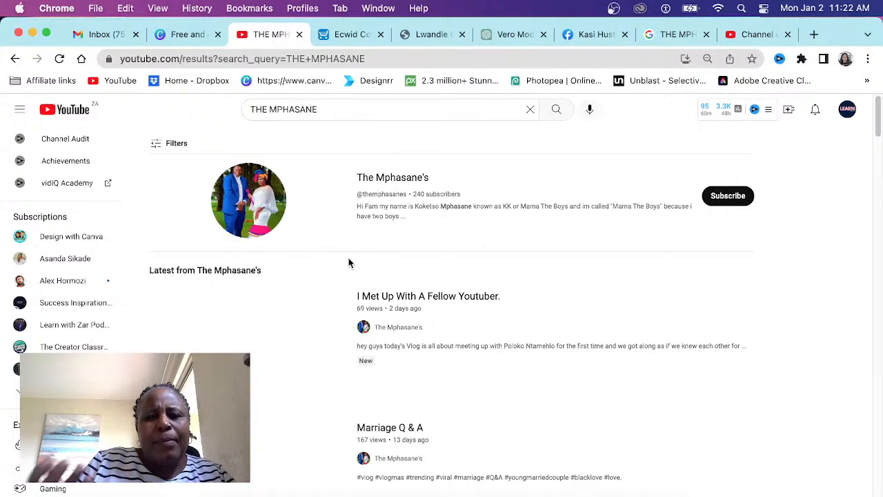
pyautogui.click(279, 207)
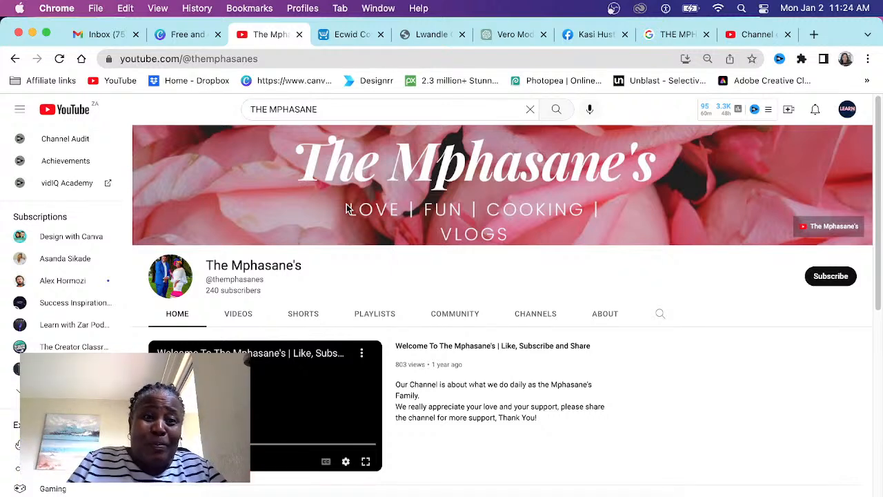
# Switch back to Canva and search its templates for "YOUTUBE BANNER"
pyautogui.click(183, 36)
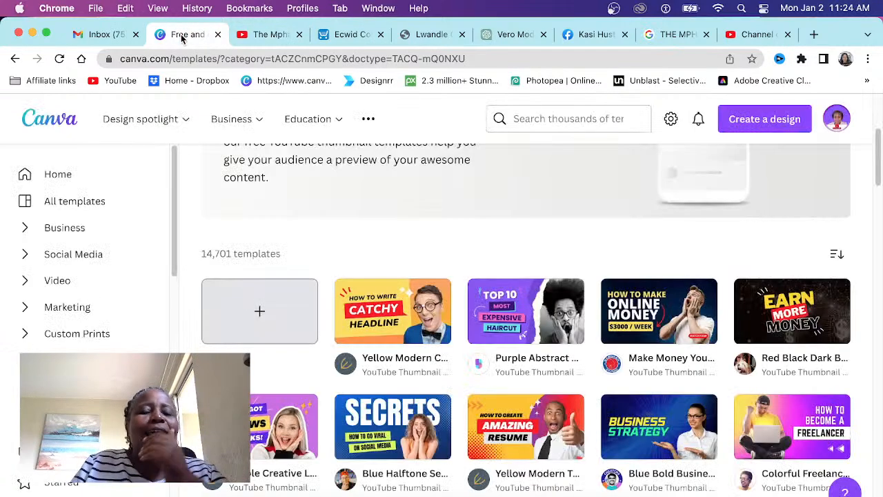
pyautogui.scroll(3, 323, 235)
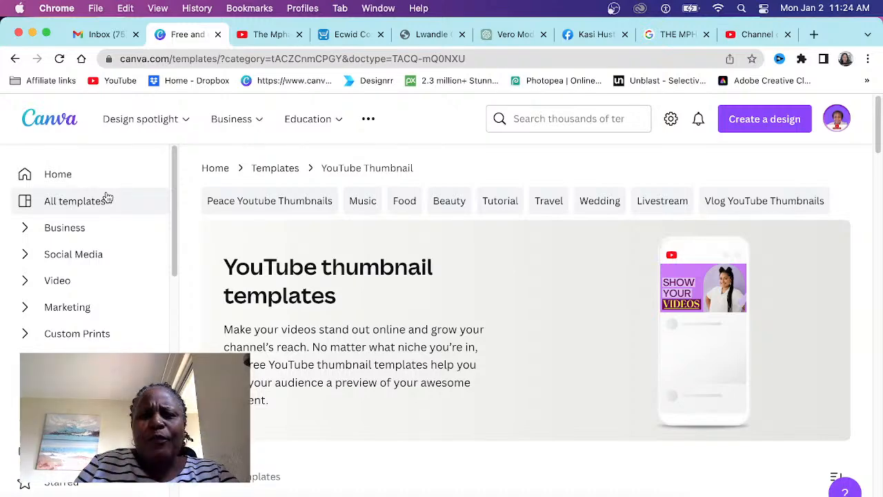
pyautogui.scroll(-2, 213, 195)
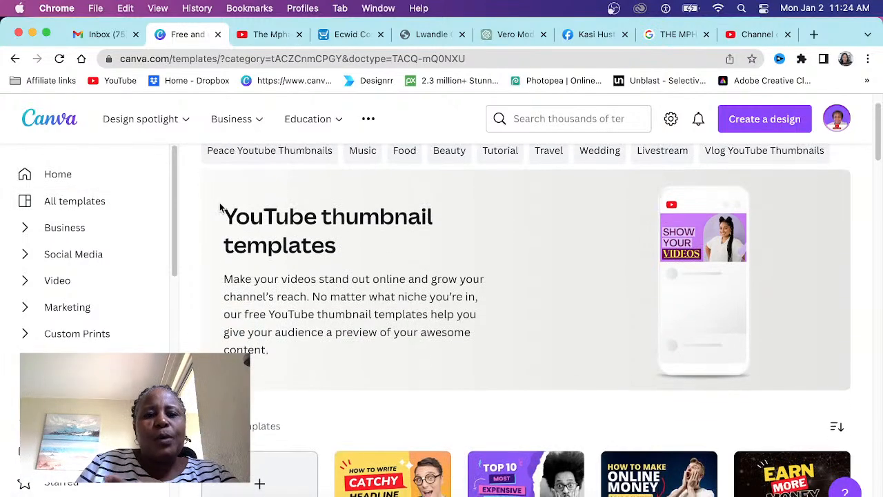
pyautogui.scroll(2, 220, 204)
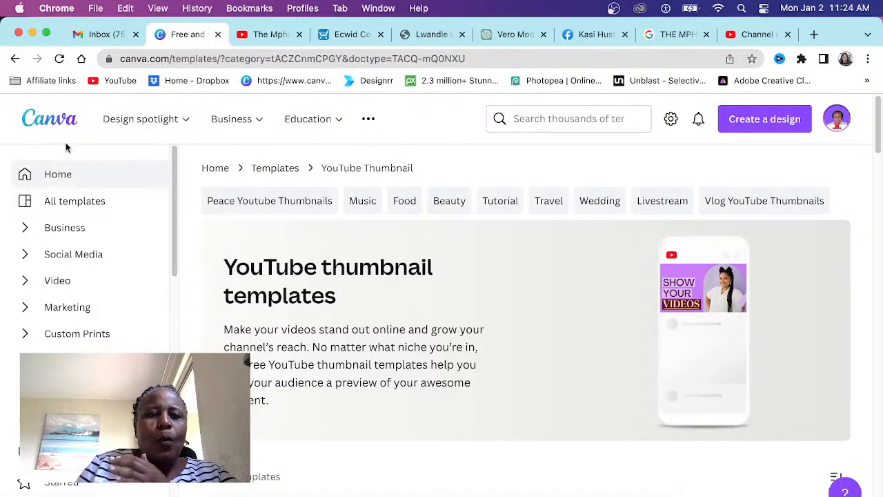
pyautogui.click(547, 120)
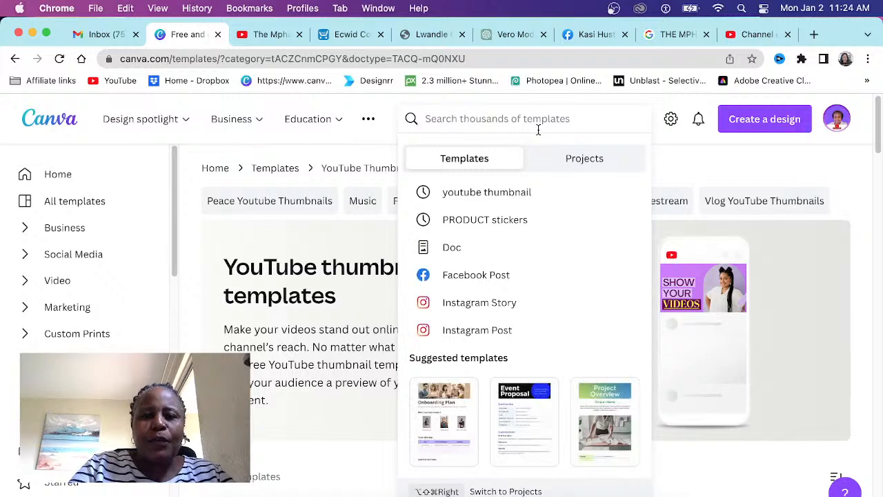
pyautogui.write('YOUBE')
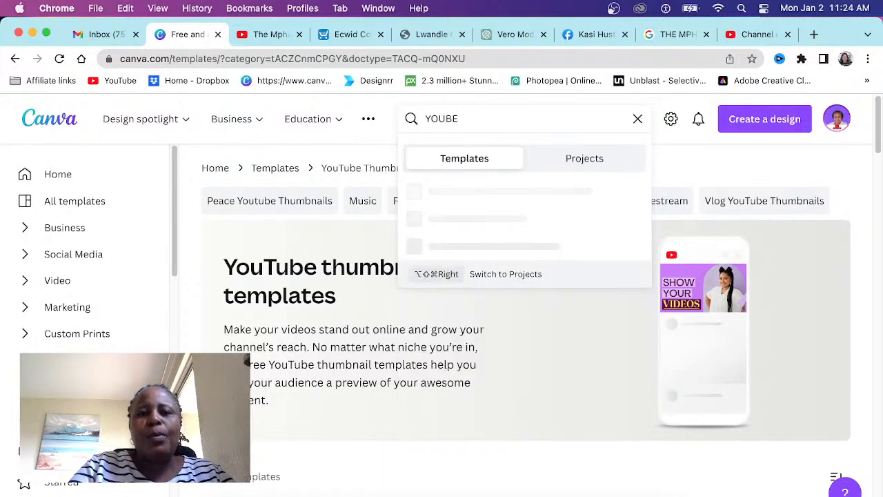
pyautogui.press('BackSpace')
pyautogui.press('BackSpace')
pyautogui.write('TUBE')
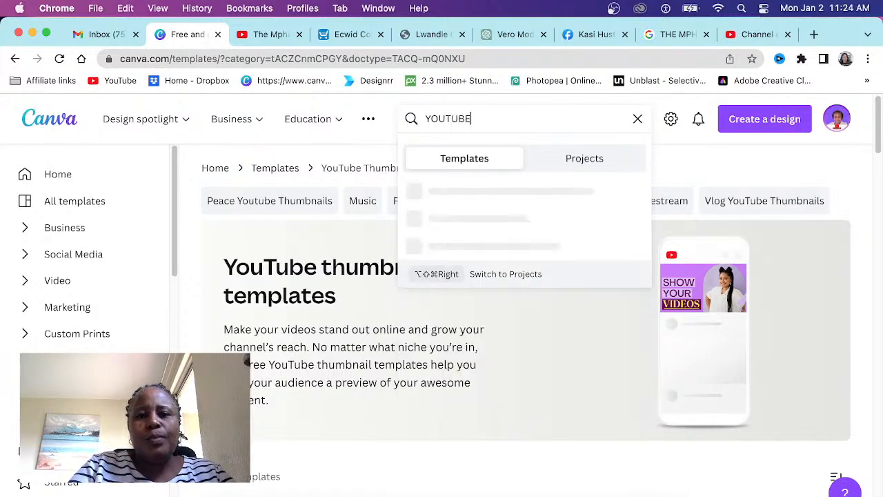
pyautogui.write(' BANNER')
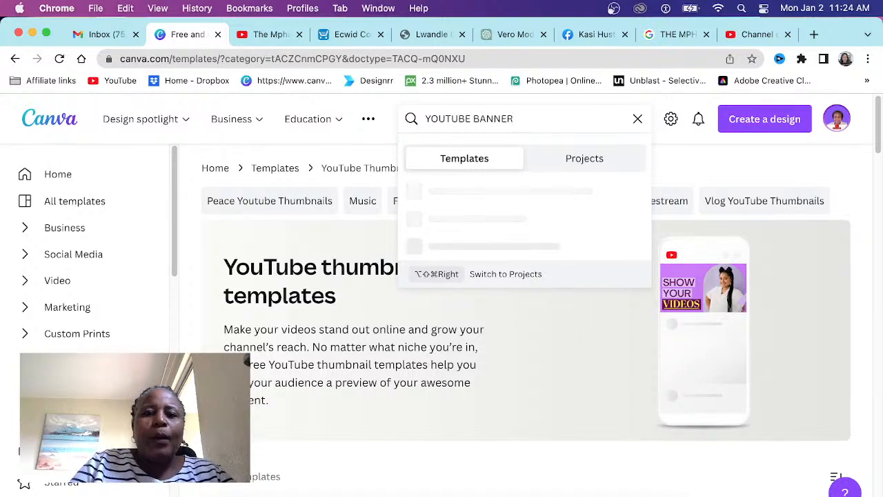
pyautogui.press('Return')
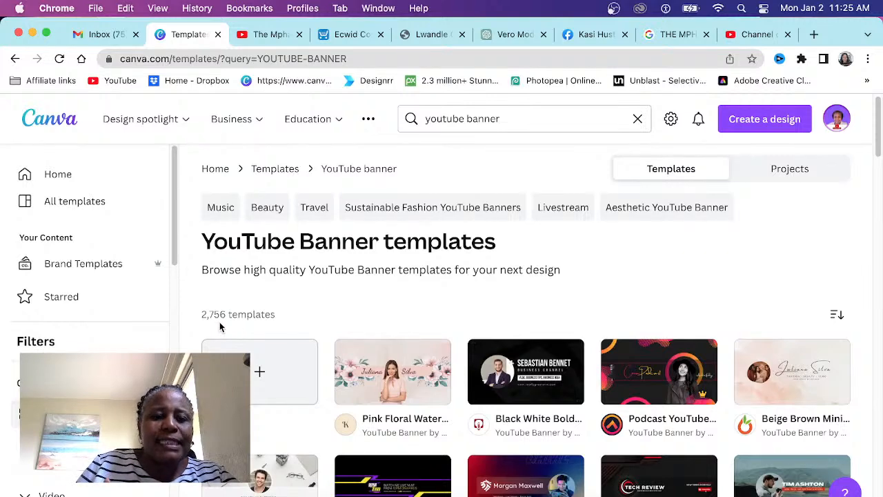
# Browse the YouTube Banner templates to examine the available channel banner styles and layouts
pyautogui.scroll(-4, 286, 329)
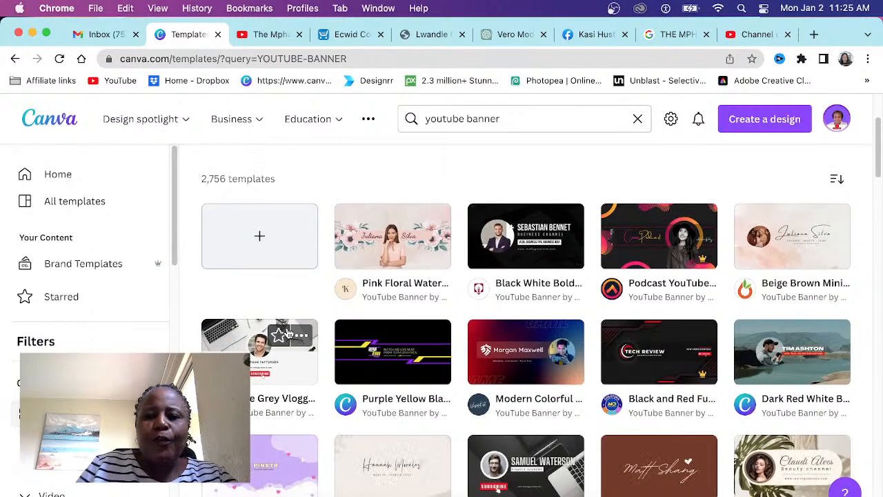
pyautogui.scroll(-2, 323, 364)
pyautogui.scroll(-3, 323, 364)
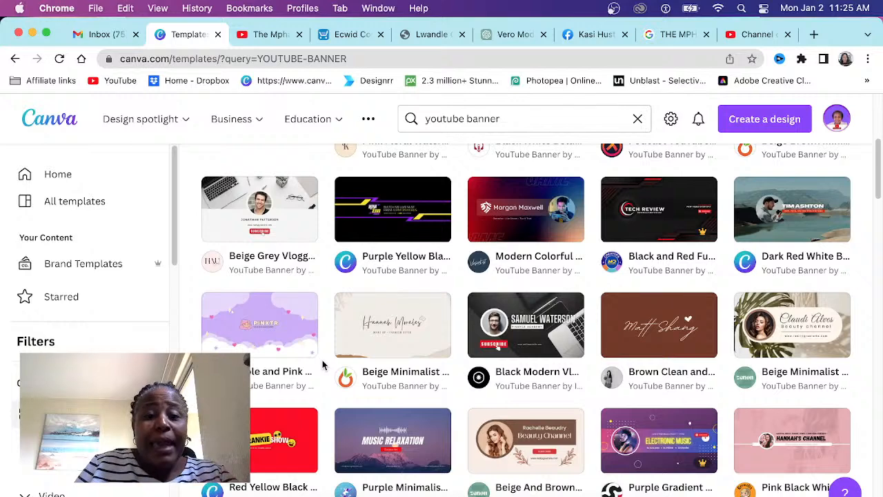
pyautogui.scroll(-4, 323, 364)
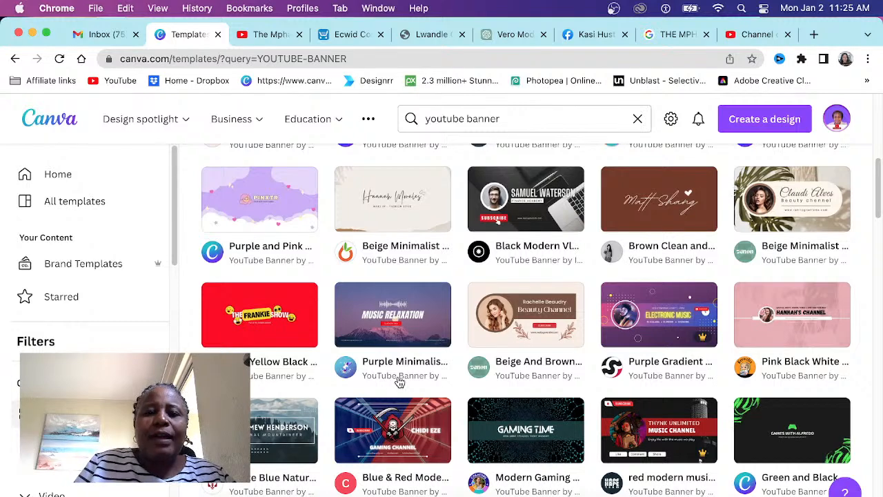
pyautogui.scroll(-1, 400, 382)
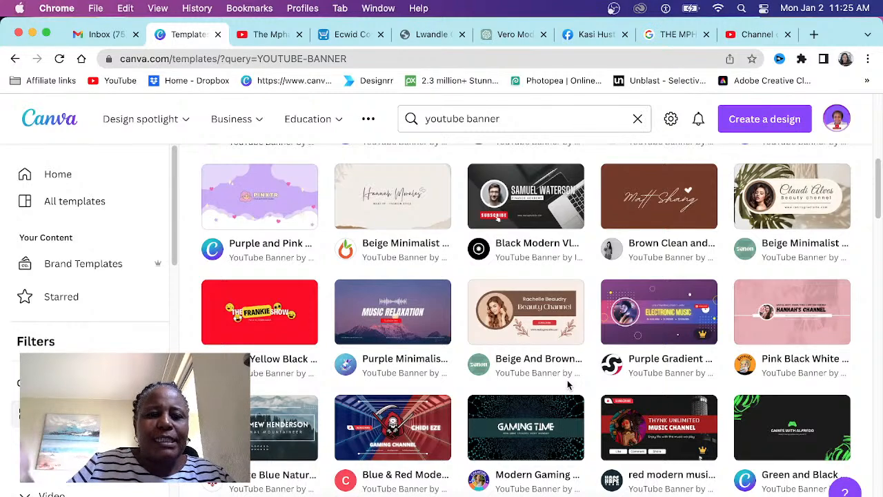
pyautogui.scroll(-2, 568, 385)
pyautogui.scroll(15, 657, 327)
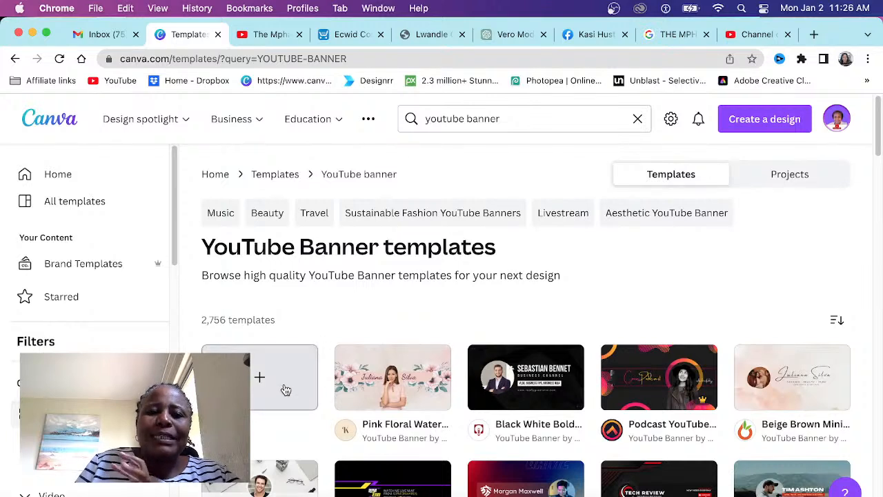
# Search the new-design types for "YOU" to look up the YouTube formats on offer
pyautogui.click(768, 121)
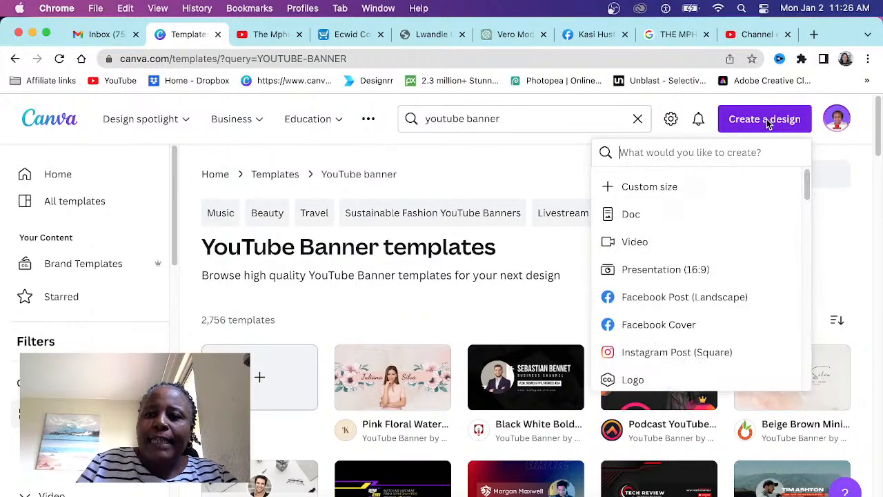
pyautogui.write('YOU')
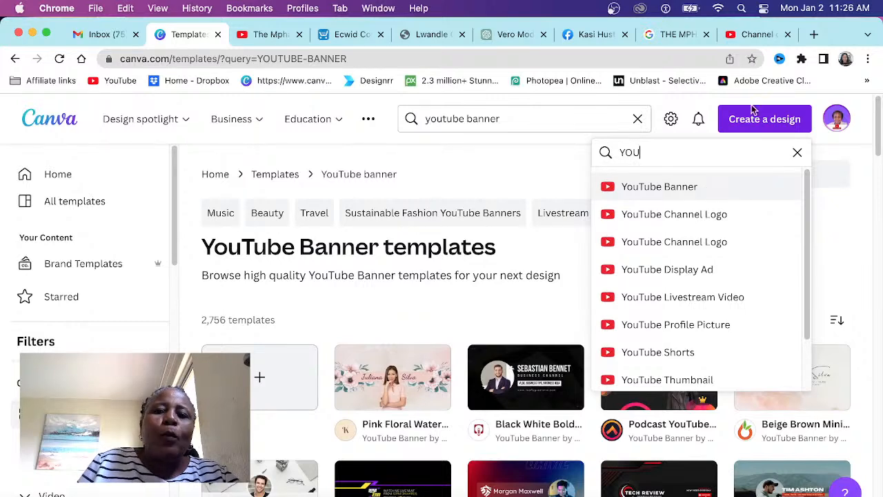
# Open the channel's Branding customization in YouTube Studio and examine the size requirements for the profile picture and banner image
pyautogui.click(757, 35)
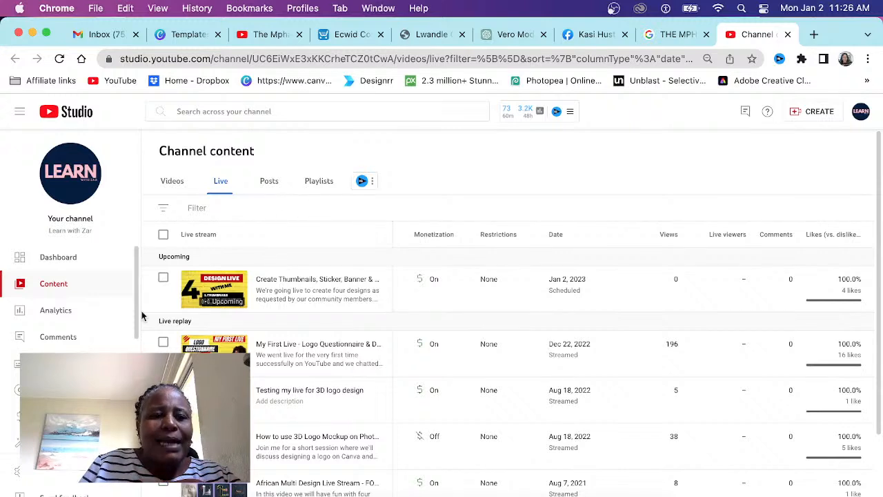
pyautogui.scroll(-1, 90, 363)
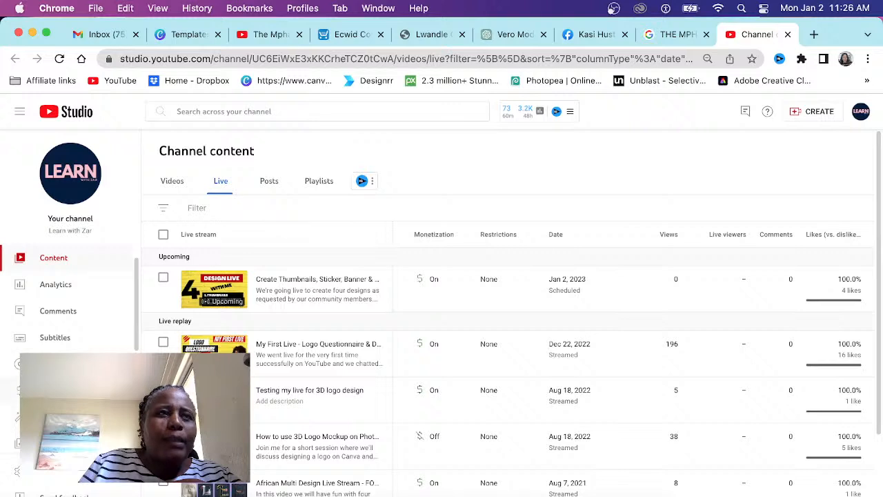
pyautogui.scroll(-1, 69, 303)
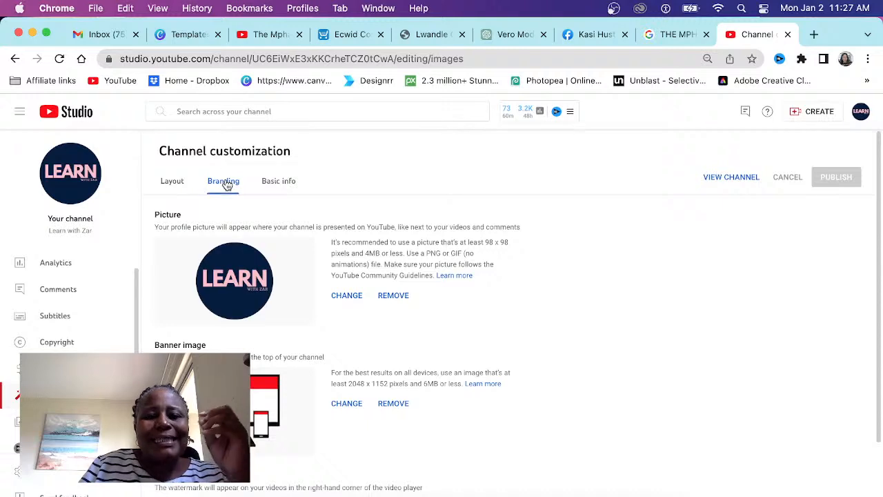
pyautogui.scroll(-1, 327, 392)
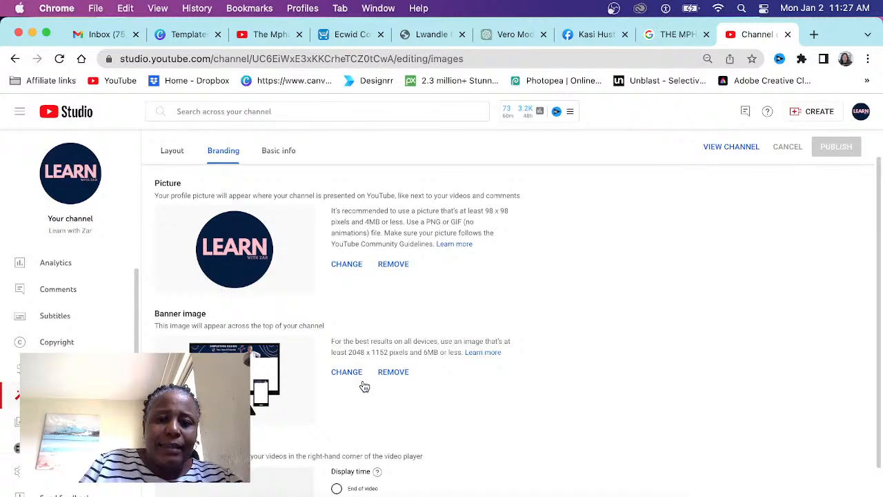
pyautogui.scroll(-1, 363, 383)
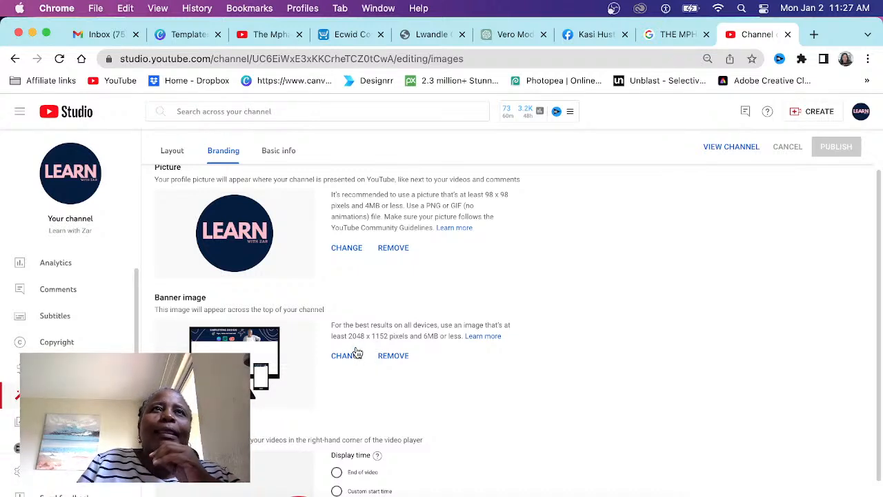
# Return to Canva and create a blank YouTube Banner design from the YouTube Banner templates page
pyautogui.click(177, 35)
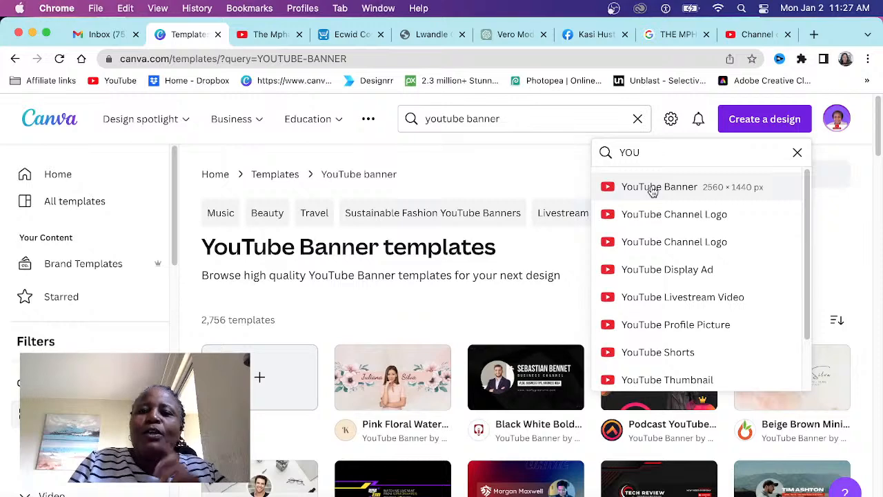
pyautogui.click(258, 378)
pyautogui.click(259, 379)
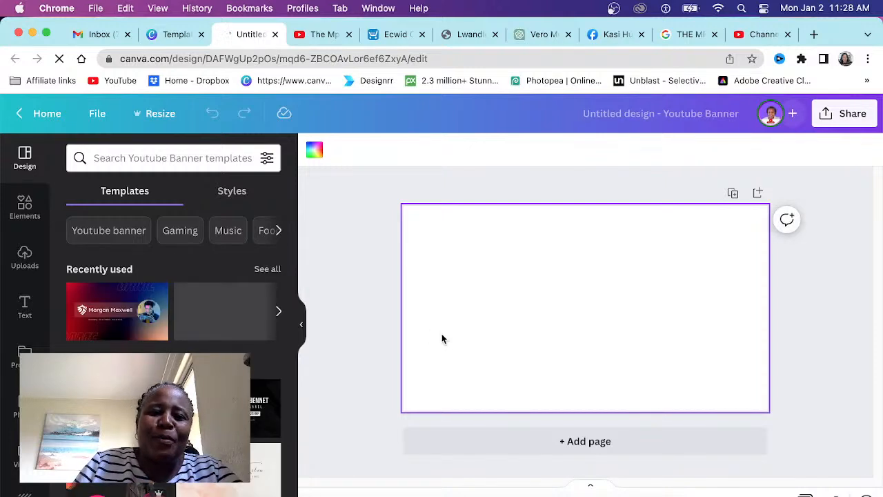
pyautogui.rightClick(440, 319)
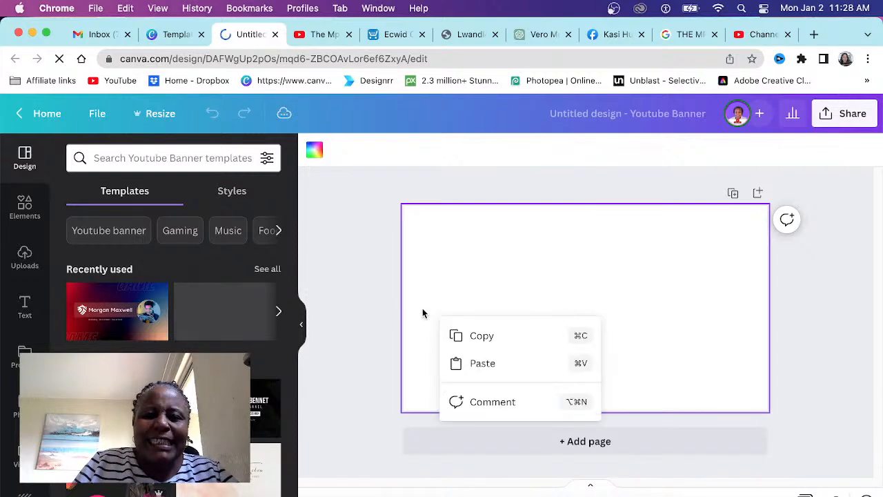
pyautogui.click(349, 199)
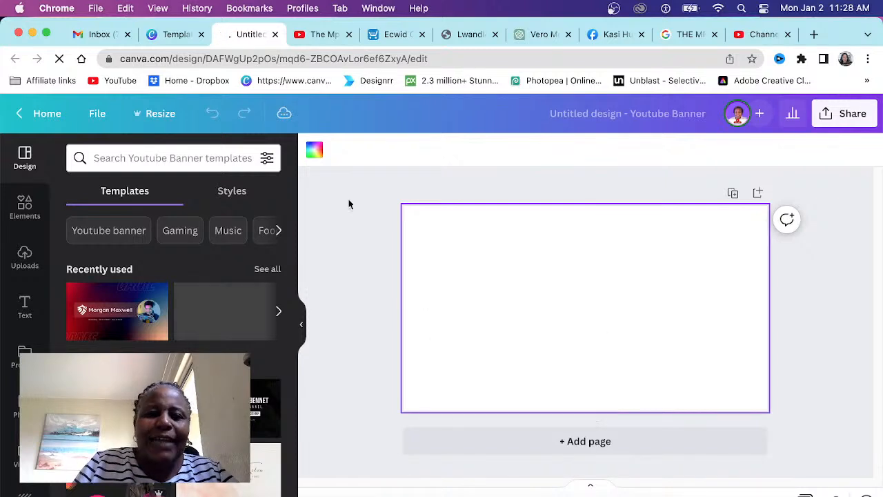
# Search the background colors of the blank banner page for "MUSTARD"
pyautogui.click(314, 151)
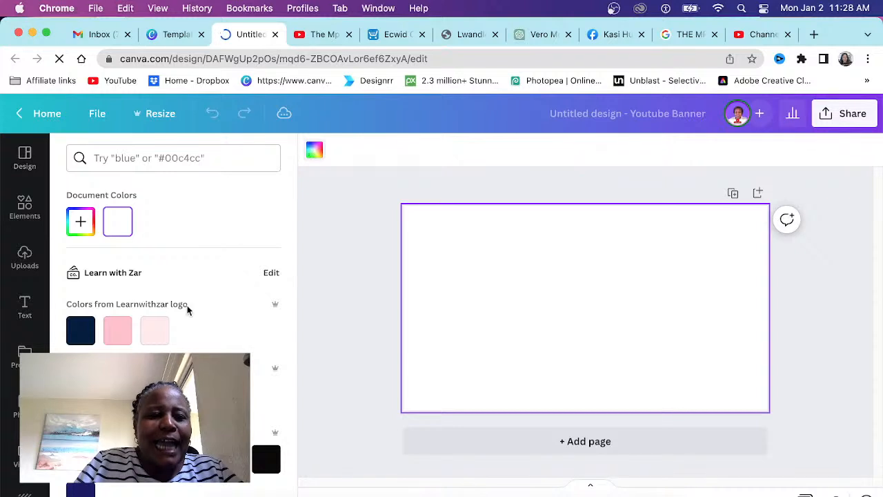
pyautogui.click(140, 158)
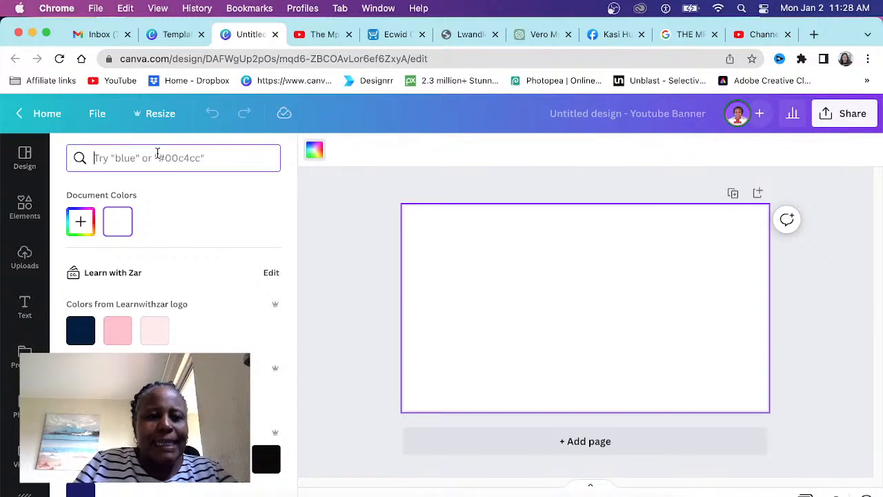
pyautogui.write('MUSTAR')
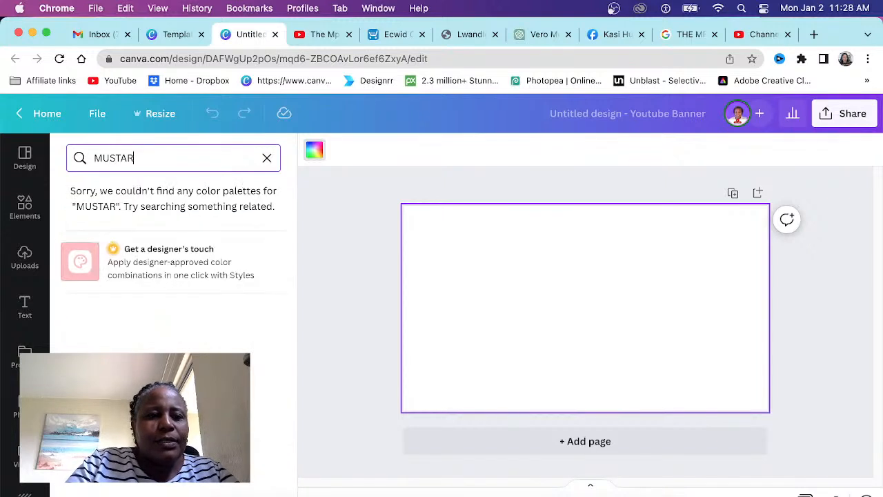
pyautogui.write('D')
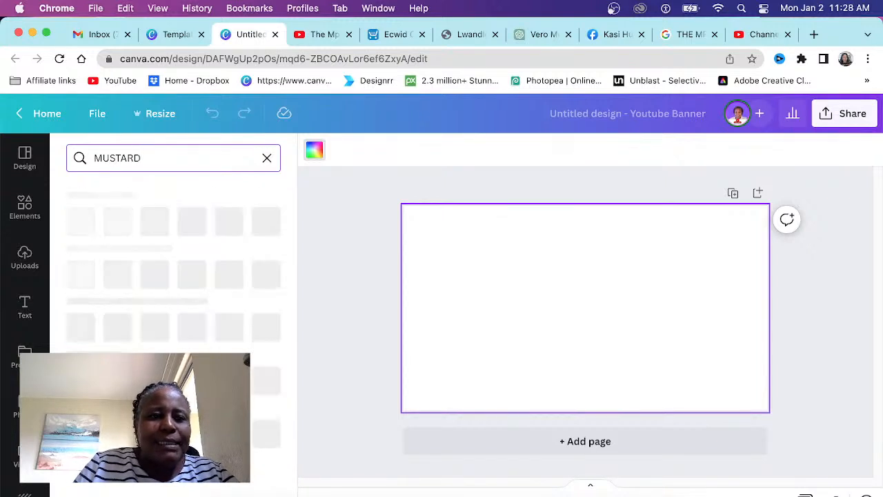
# Replace the color search with "YELLOW" and fill the banner background with the warm yellow from the Meadow Bounty palette
pyautogui.press('BackSpace')
pyautogui.press('BackSpace')
pyautogui.press('BackSpace')
pyautogui.press('BackSpace')
pyautogui.press('BackSpace')
pyautogui.press('BackSpace')
pyautogui.press('BackSpace')
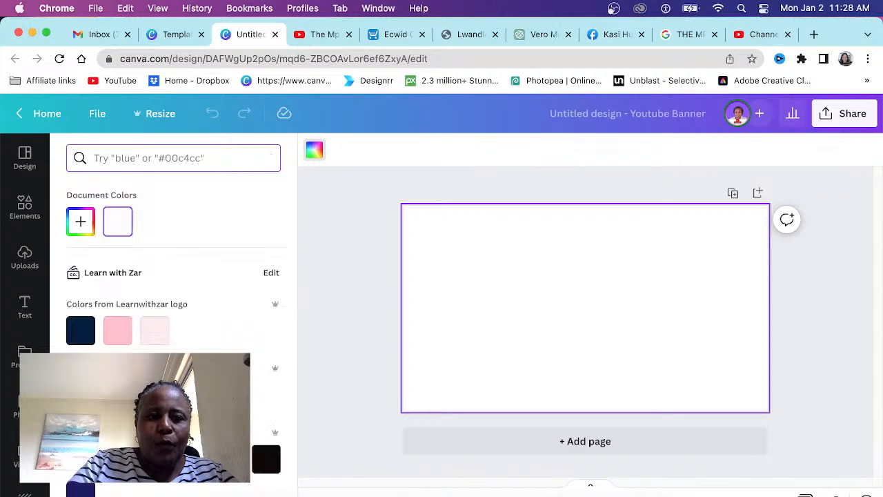
pyautogui.write('YELLOW')
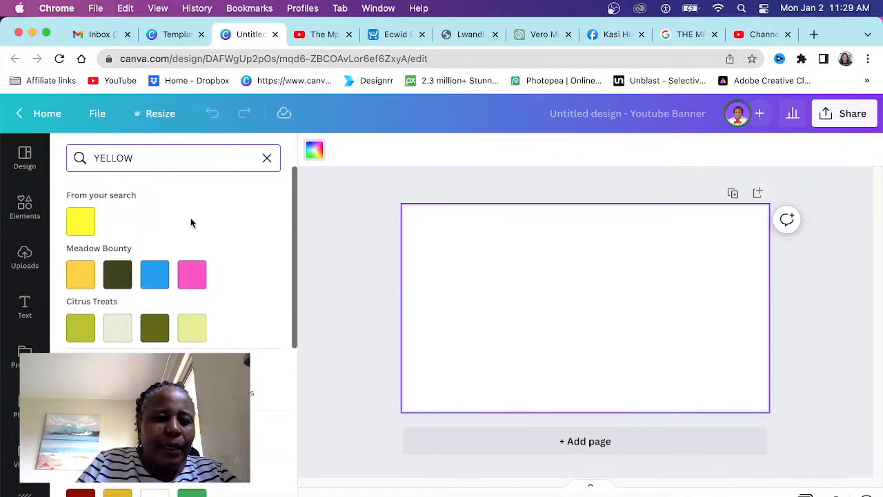
pyautogui.click(83, 278)
pyautogui.click(84, 278)
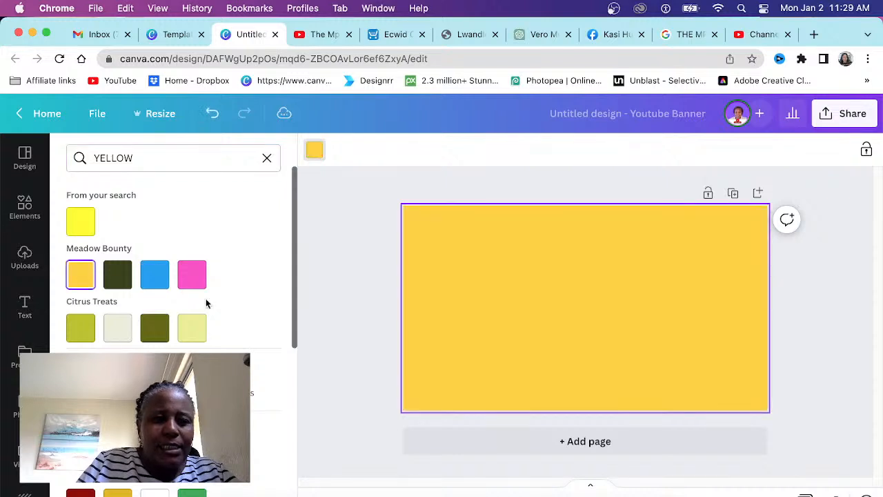
pyautogui.click(320, 333)
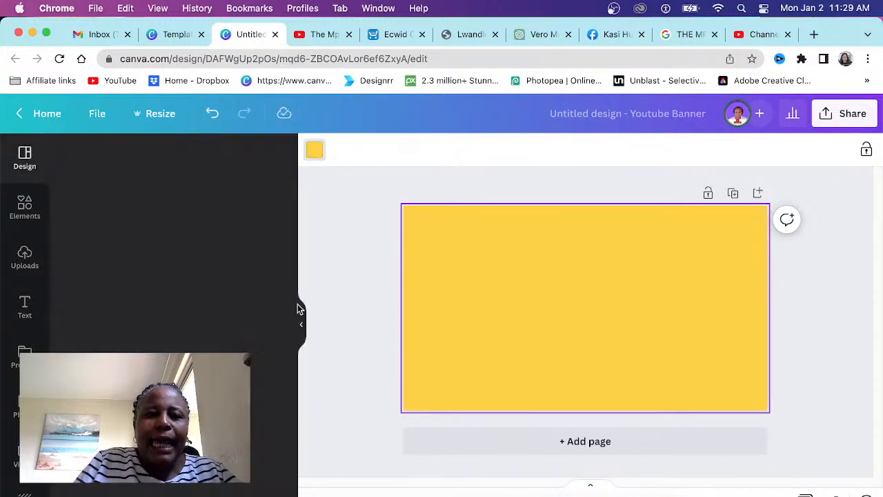
# Upload the couple's JPEG photo from the desktop and place it on the yellow banner
pyautogui.click(22, 267)
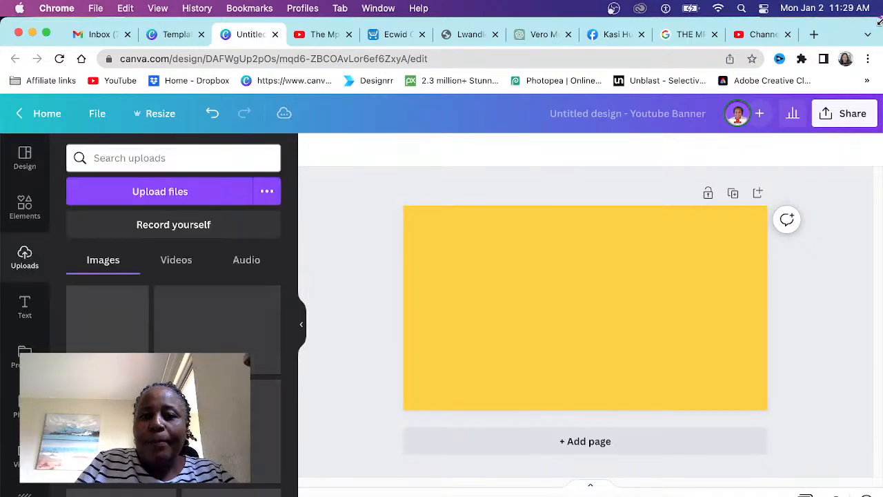
pyautogui.moveTo(882, 18); pyautogui.dragTo(637, 6)
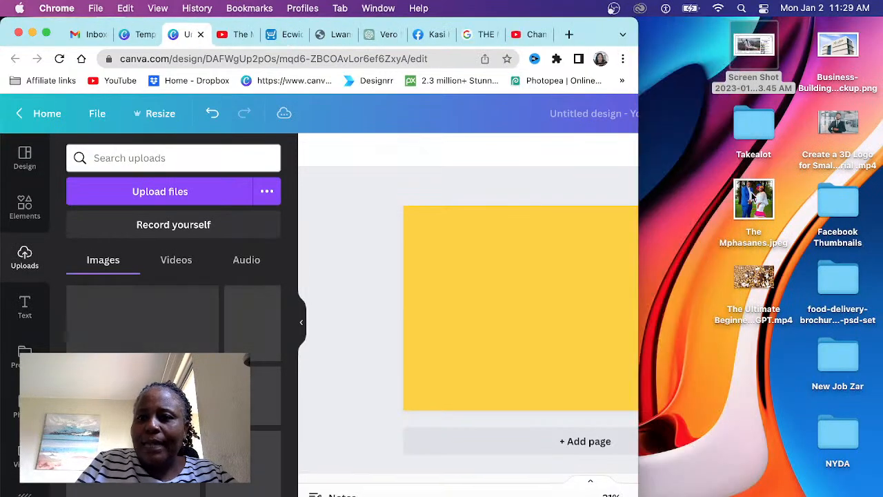
pyautogui.moveTo(748, 203); pyautogui.dragTo(465, 314)
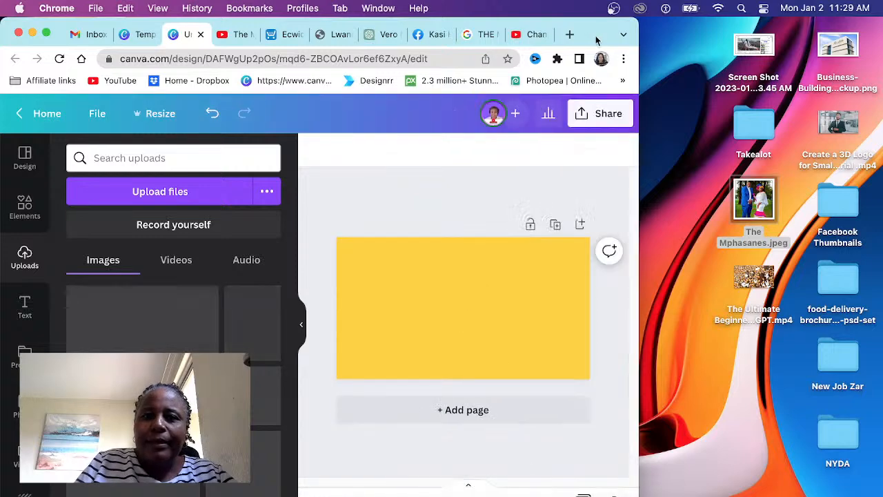
pyautogui.doubleClick(598, 40)
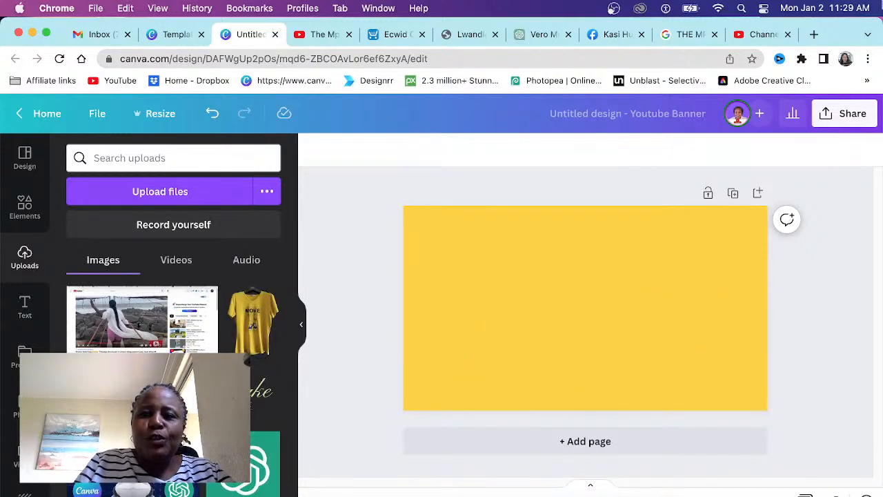
pyautogui.moveTo(877, 30); pyautogui.dragTo(676, 289)
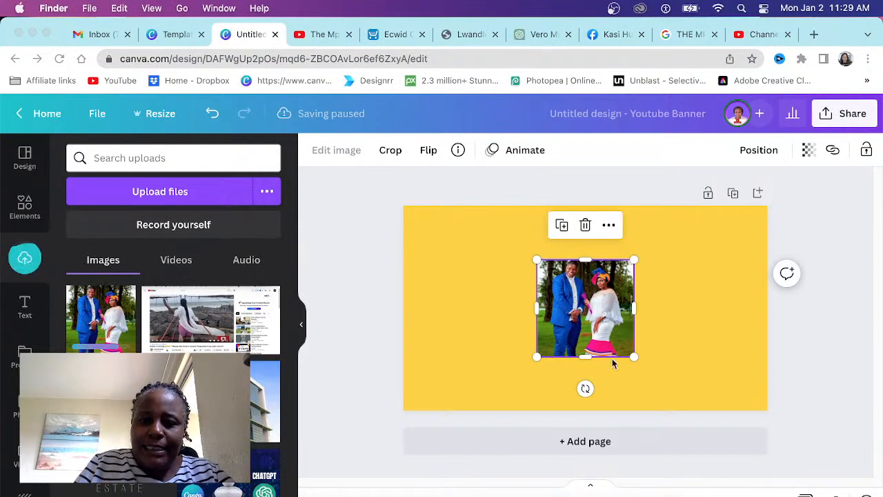
# Shift the couple's photo slightly left on the banner and remove its background with BG Remover
pyautogui.click(593, 334)
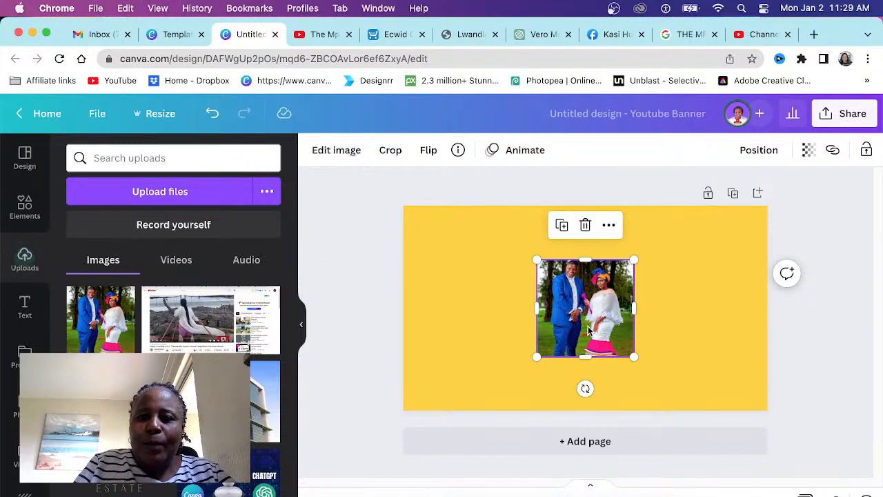
pyautogui.moveTo(588, 331); pyautogui.dragTo(566, 332)
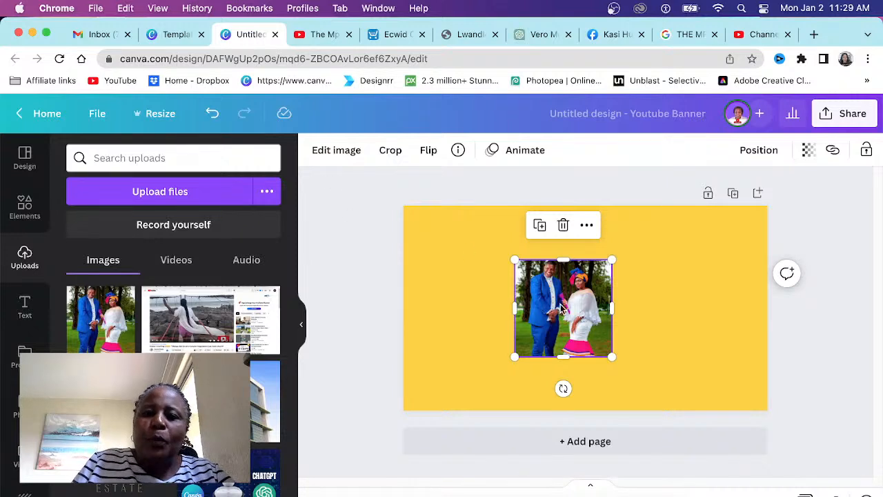
pyautogui.click(336, 151)
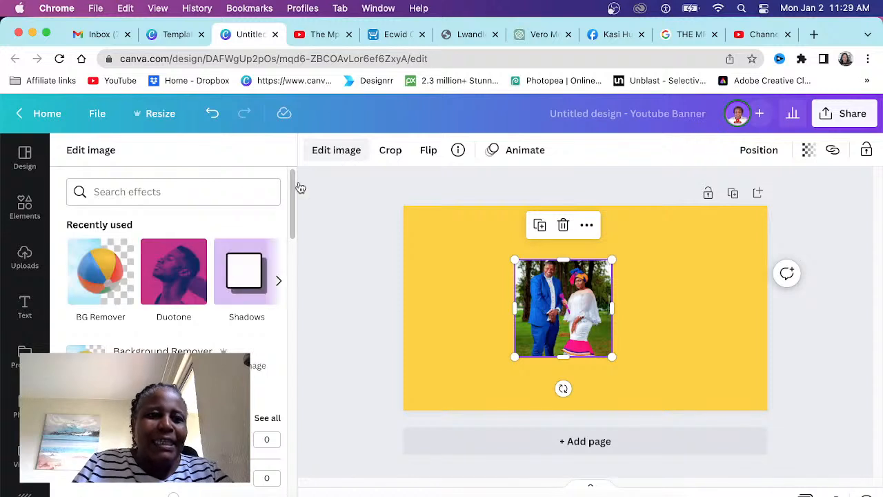
pyautogui.click(90, 278)
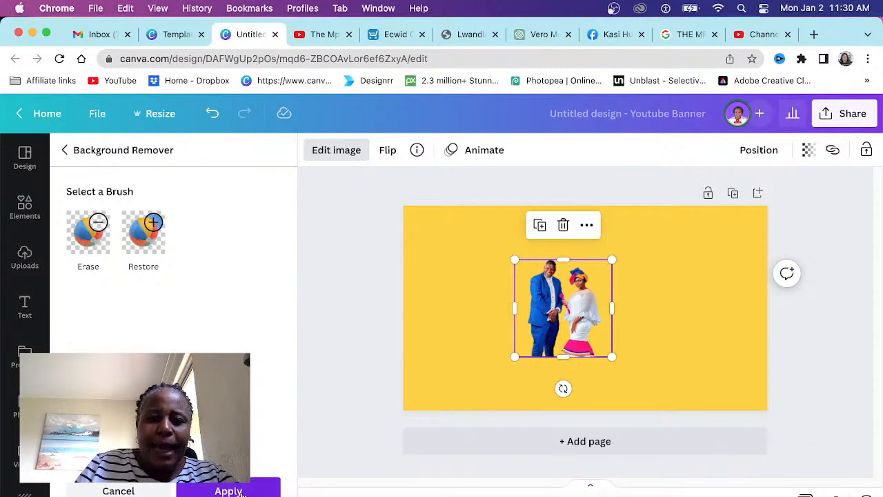
pyautogui.click(240, 491)
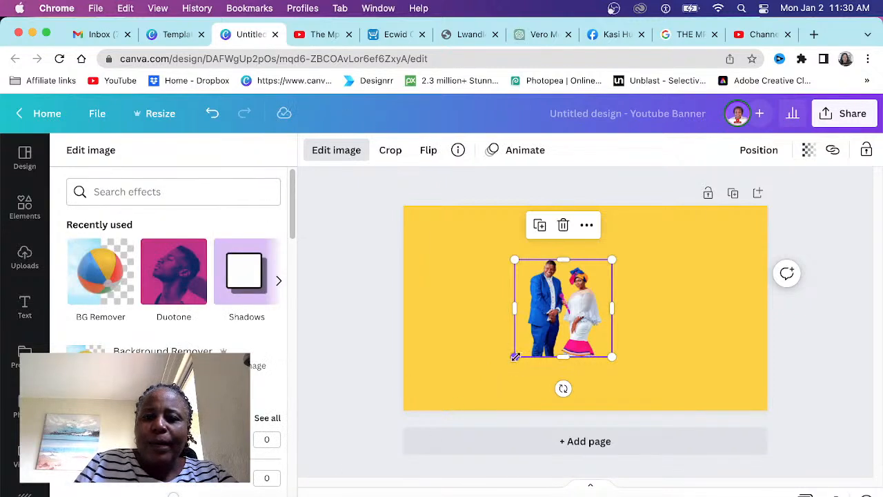
# Enlarge the cut-out couple slightly and center it on the banner both horizontally and vertically
pyautogui.moveTo(498, 360)
pyautogui.mouseDown()
pyautogui.moveTo(457, 373)
pyautogui.moveTo(493, 352)
pyautogui.mouseUp()
pyautogui.moveTo(590, 343); pyautogui.dragTo(600, 340)
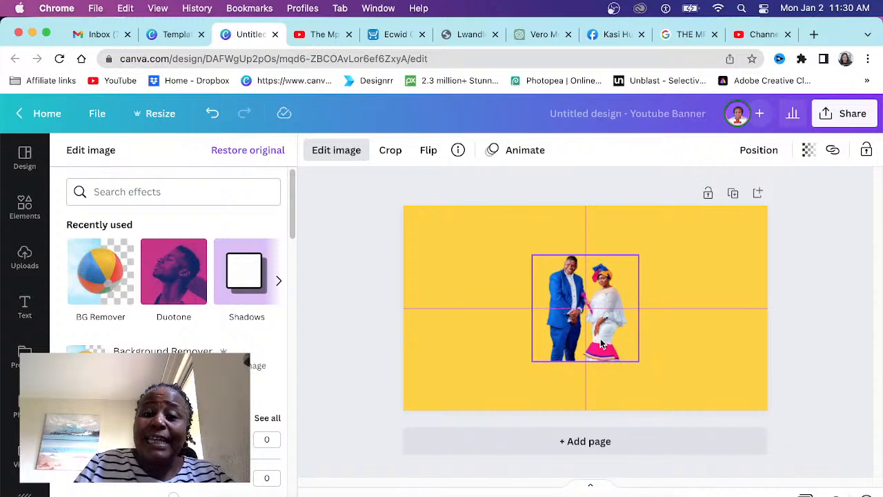
pyautogui.moveTo(601, 343); pyautogui.dragTo(600, 343)
pyautogui.click(485, 333)
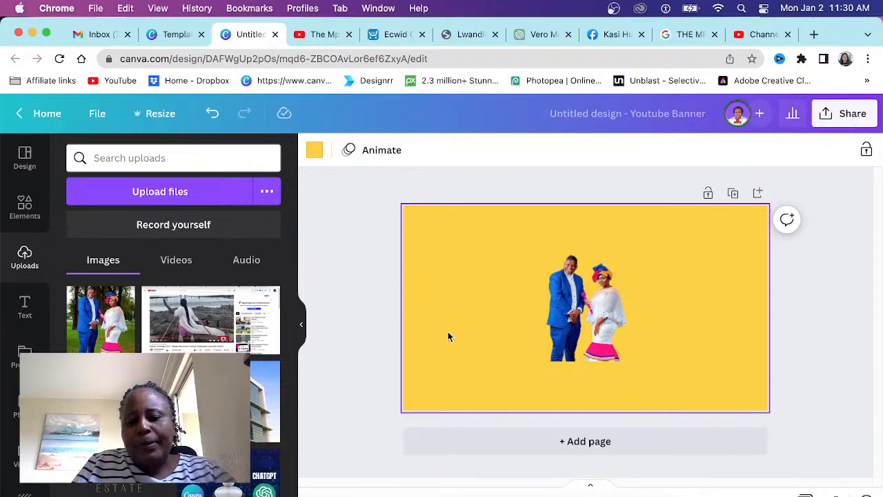
# Add a text box, enlarge it to about font size 189, and position it above the couple
pyautogui.press('/')
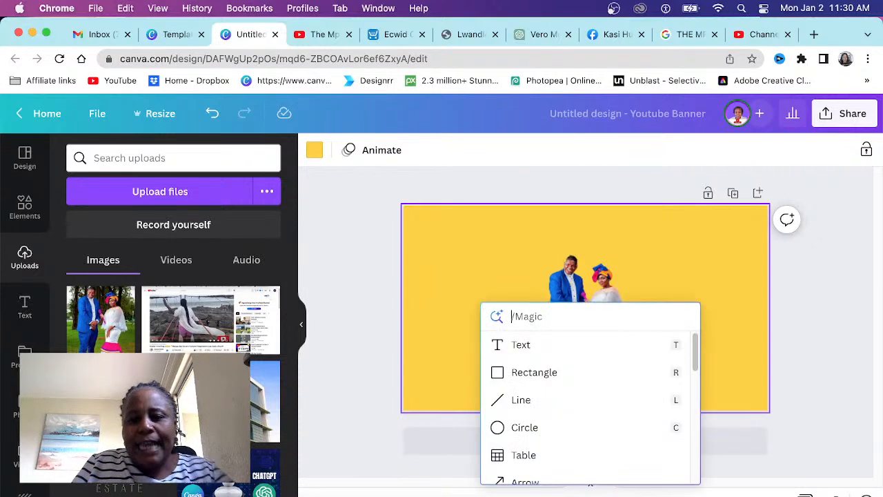
pyautogui.click(528, 354)
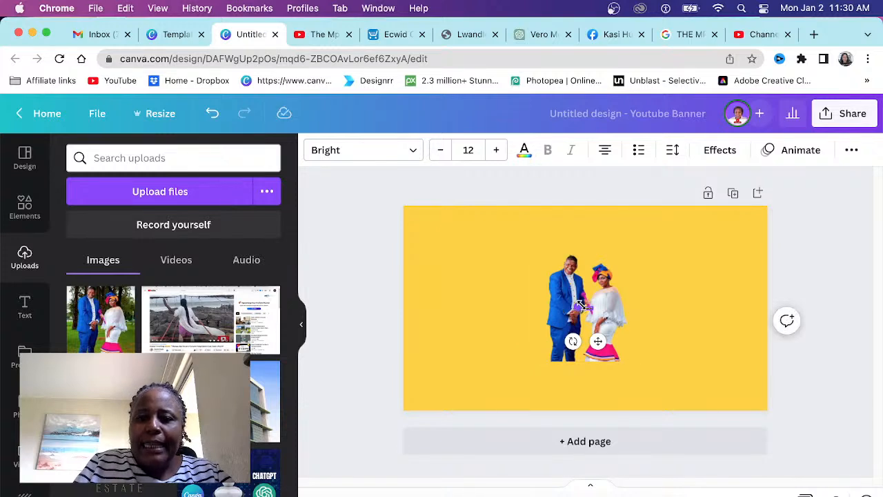
pyautogui.moveTo(579, 304); pyautogui.dragTo(359, 293)
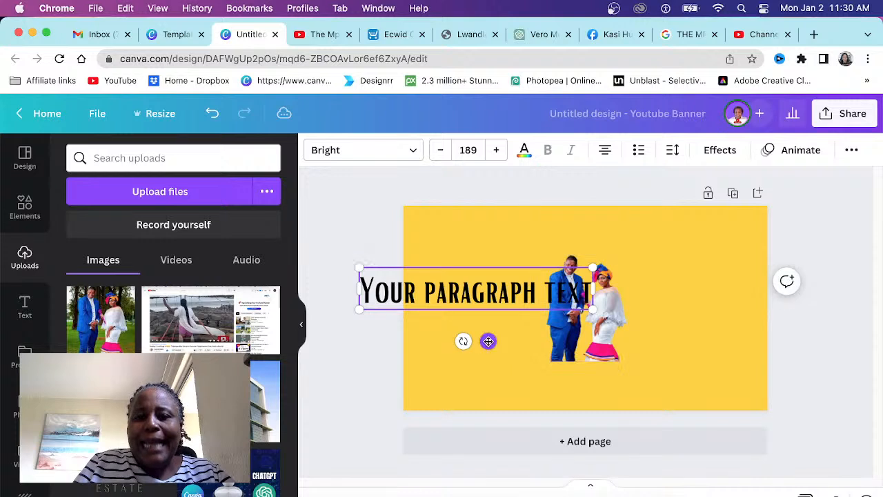
pyautogui.moveTo(489, 341); pyautogui.dragTo(593, 289)
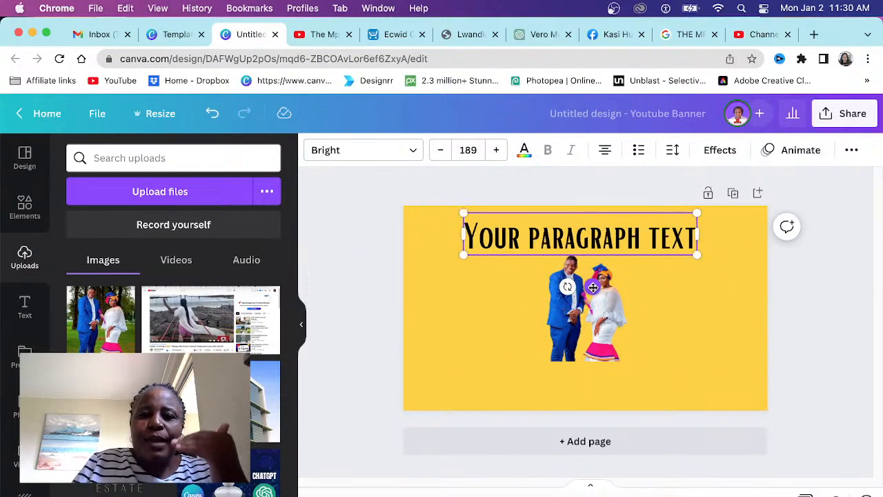
# Set the banner text's font to Hatton Black
pyautogui.click(387, 153)
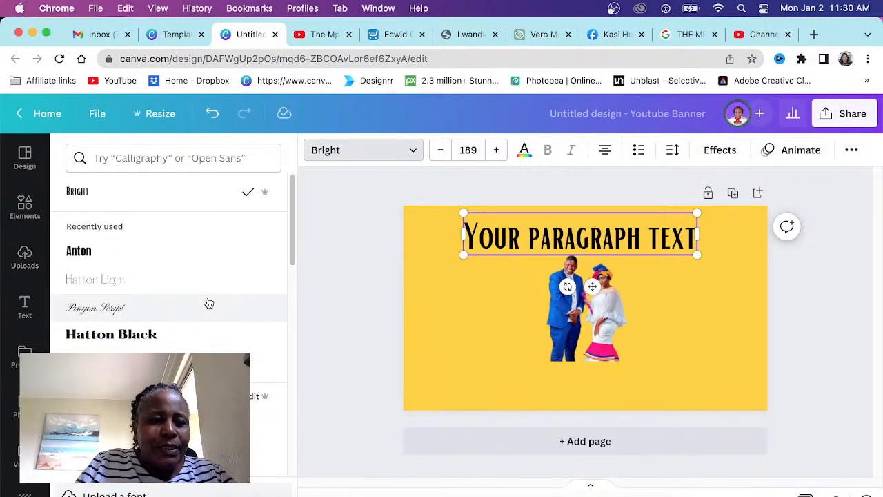
pyautogui.scroll(-2, 207, 301)
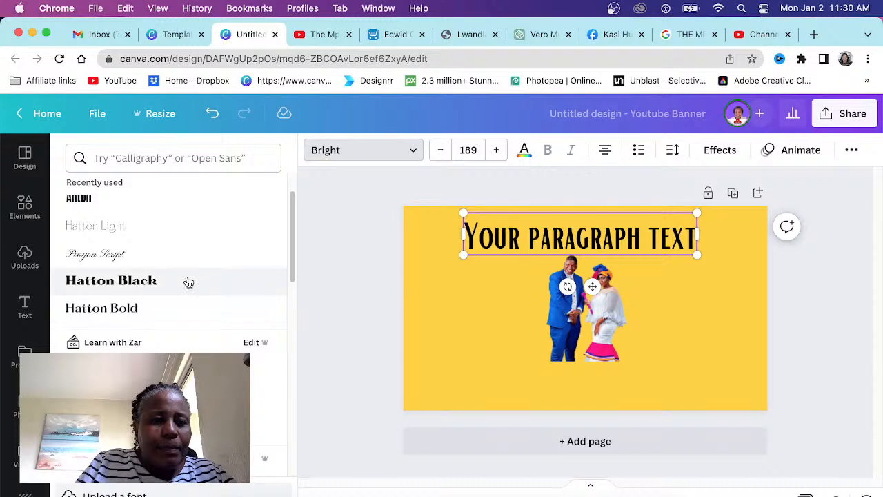
pyautogui.click(189, 282)
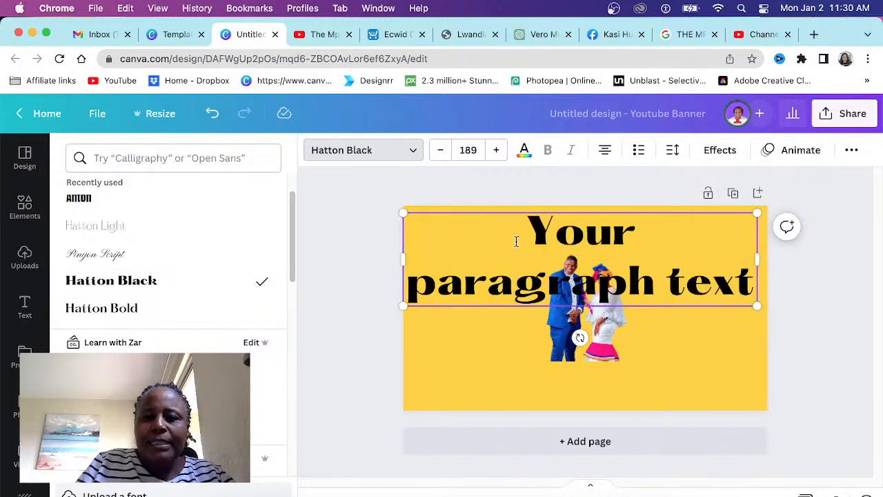
# Replace the placeholder text with the family's channel name, starting with "The" and ending in "'s"
pyautogui.moveTo(532, 228); pyautogui.dragTo(791, 302)
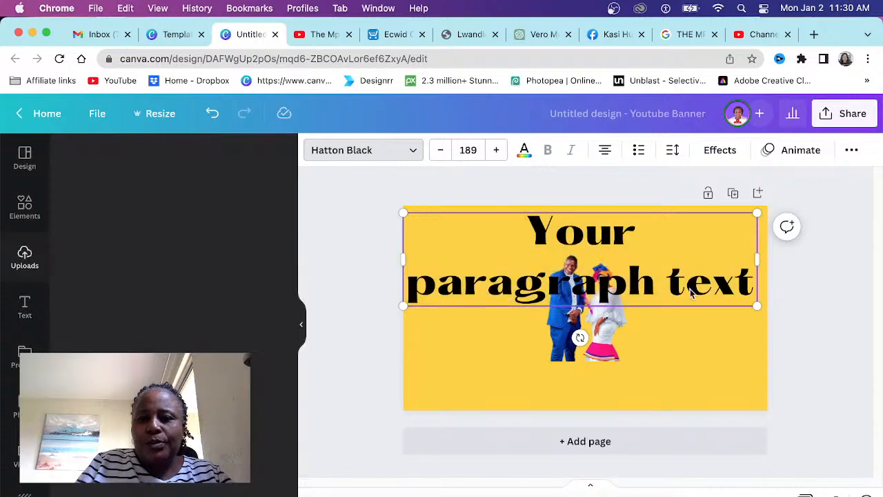
pyautogui.tripleClick(653, 283)
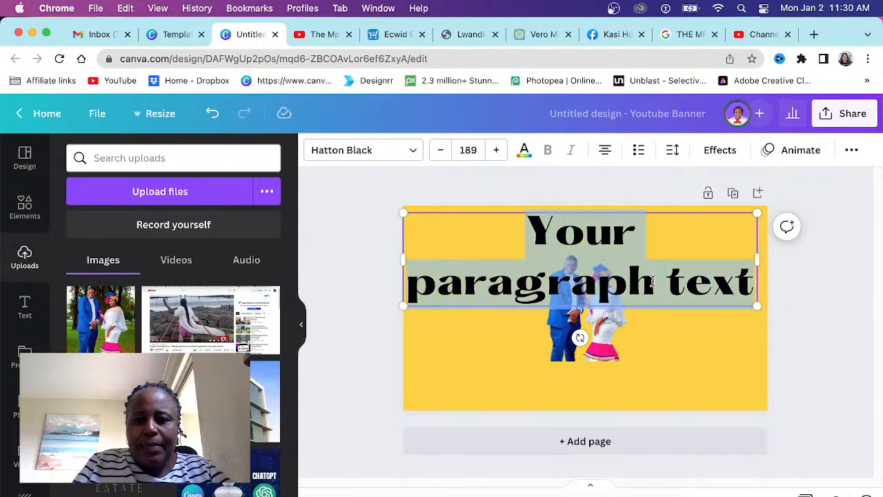
pyautogui.write('TH')
pyautogui.press('BackSpace')
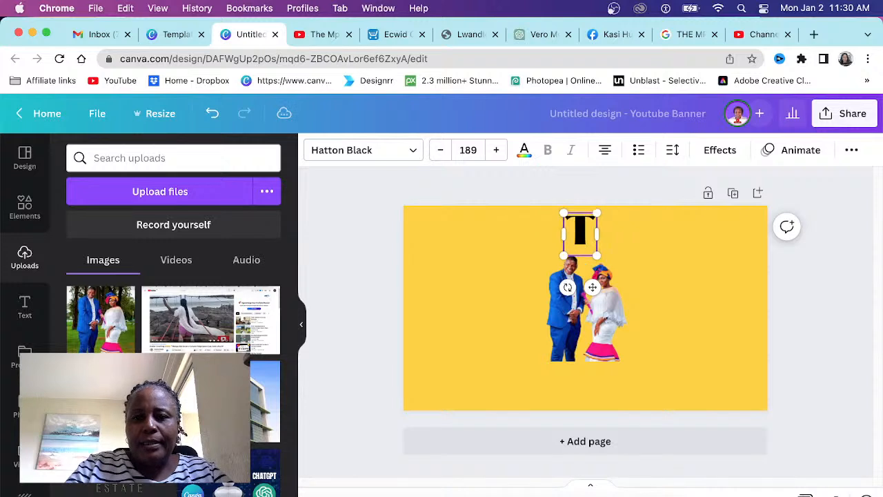
pyautogui.write('he Mh')
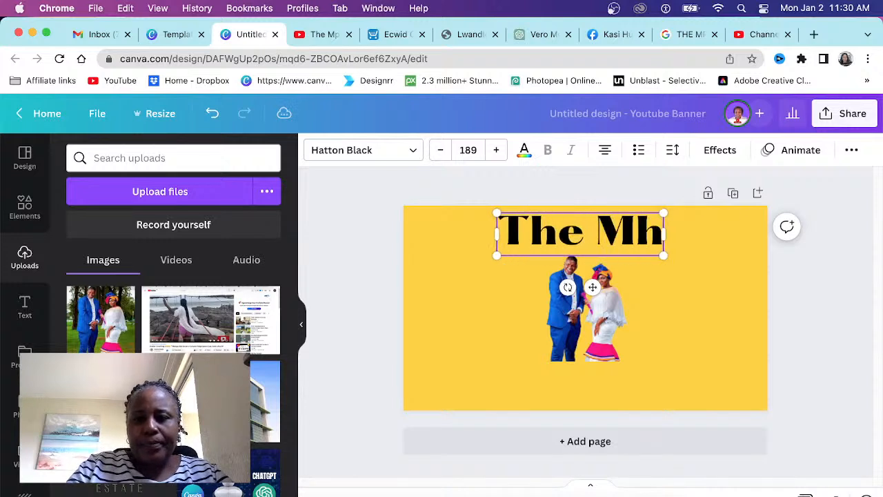
pyautogui.press('BackSpace')
pyautogui.write('pha')
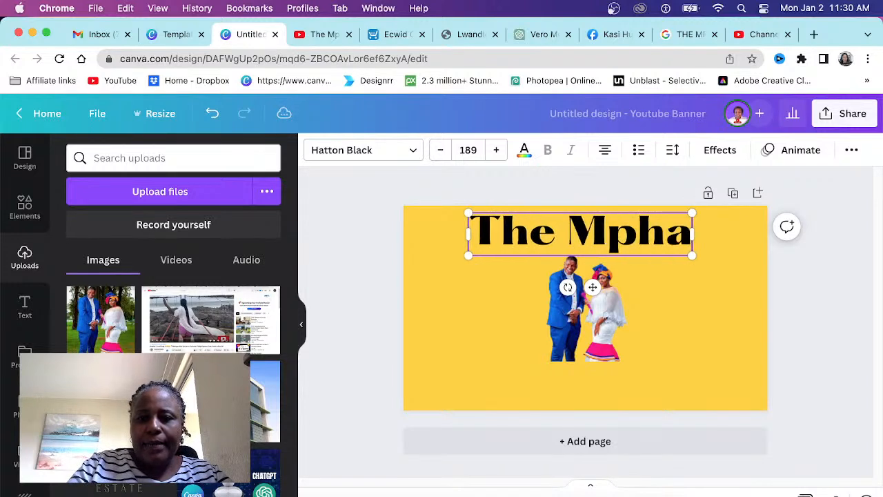
pyautogui.write('sane')
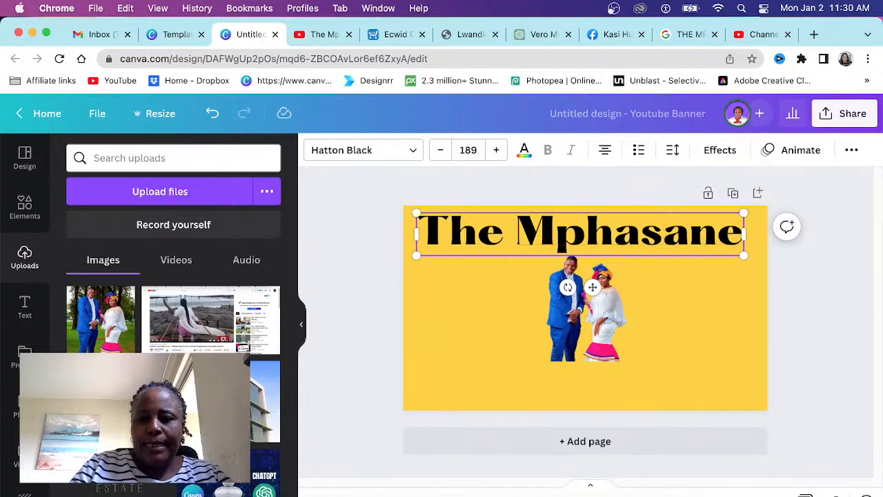
pyautogui.write("'s")
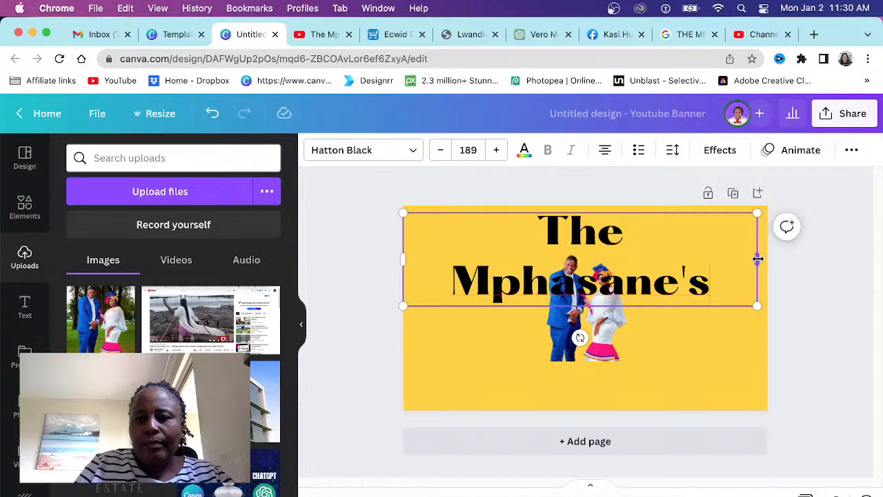
# Fit the channel name on one line at font size 167 and center it along the banner's upper edge
pyautogui.moveTo(761, 259); pyautogui.dragTo(772, 241)
pyautogui.click(821, 294)
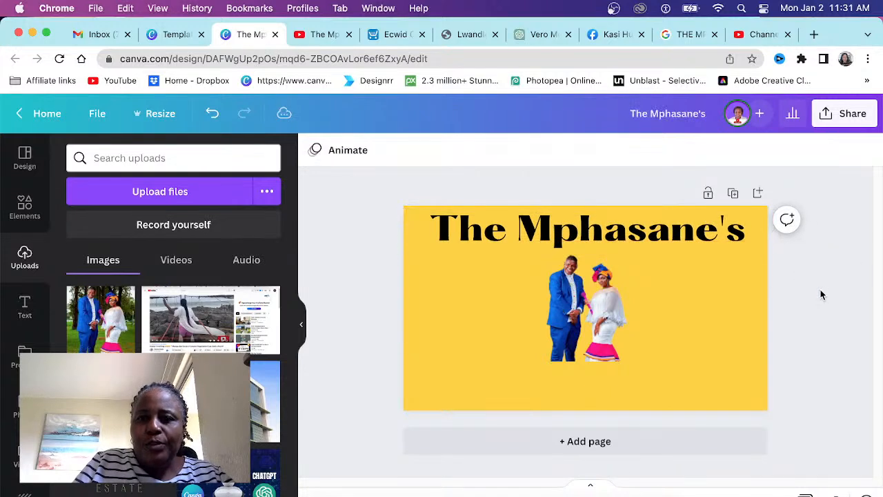
pyautogui.moveTo(687, 238); pyautogui.dragTo(688, 236)
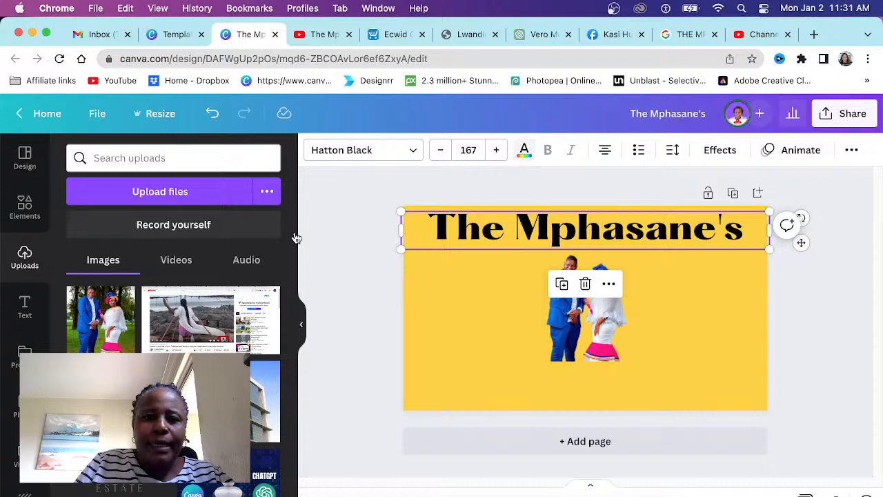
# Try white on the channel name, undo it, and apply the dark navy from the Learnwithzar logo colors
pyautogui.scroll(-3, 222, 268)
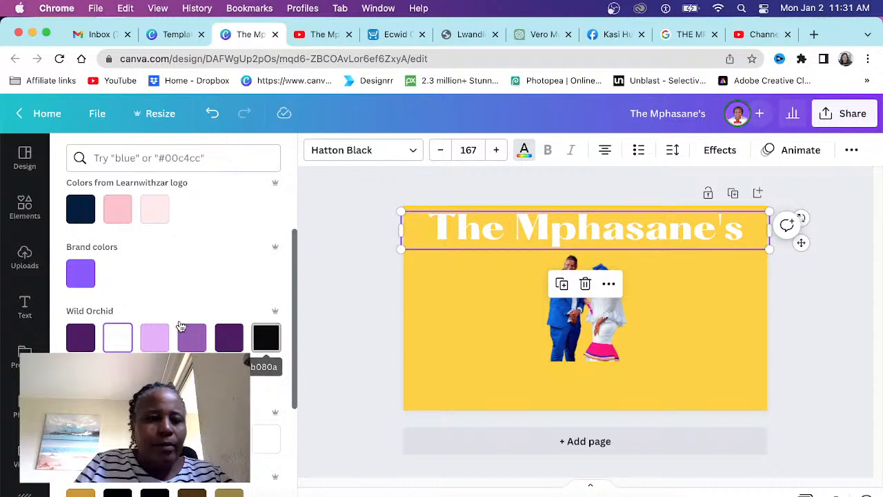
pyautogui.click(212, 114)
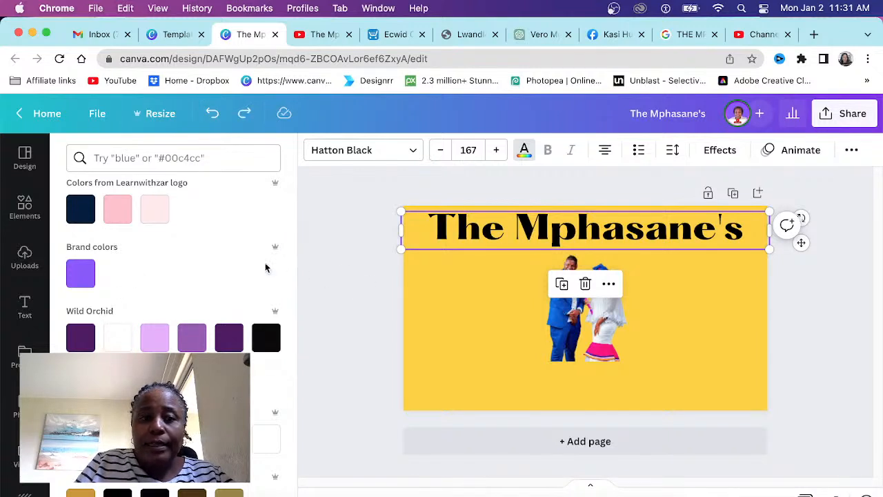
pyautogui.click(81, 209)
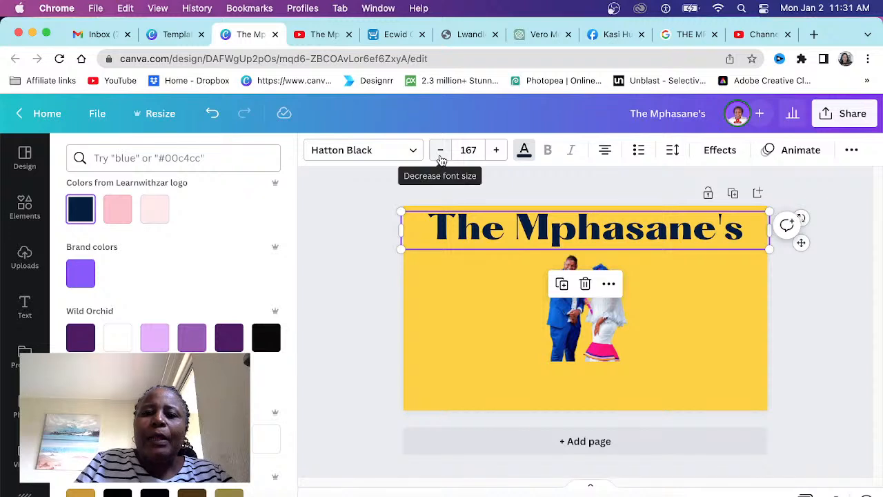
# Duplicate the channel name, place the copy beneath the couple, and give it the hollow outline text effect
pyautogui.click(563, 286)
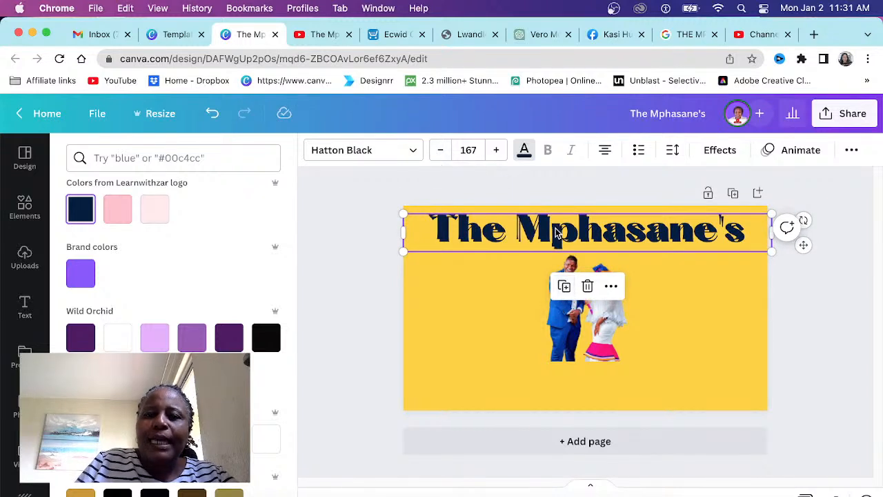
pyautogui.moveTo(557, 233); pyautogui.dragTo(557, 388)
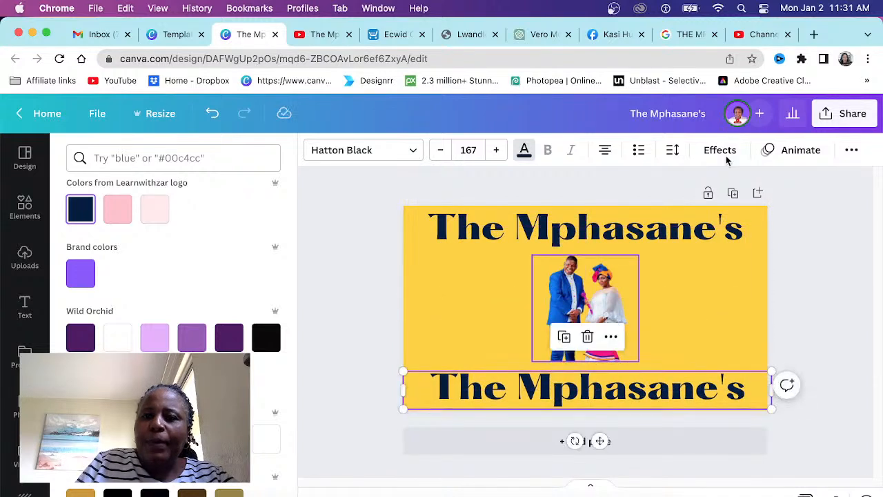
pyautogui.click(722, 152)
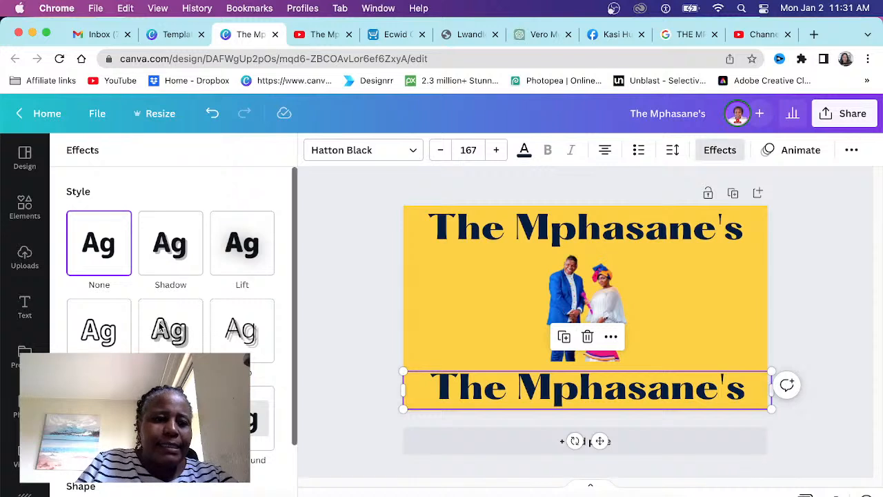
pyautogui.click(99, 332)
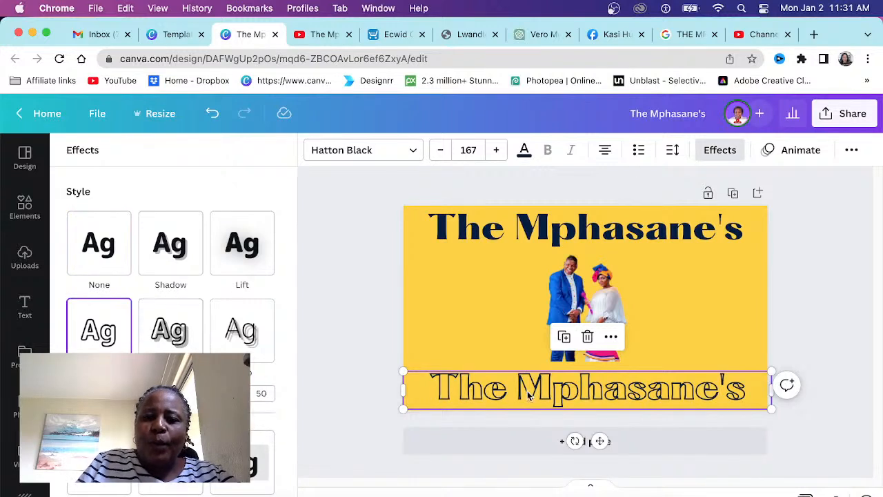
# Move the solid navy channel name to the banner's middle and send it backward behind the couple's photo
pyautogui.click(514, 243)
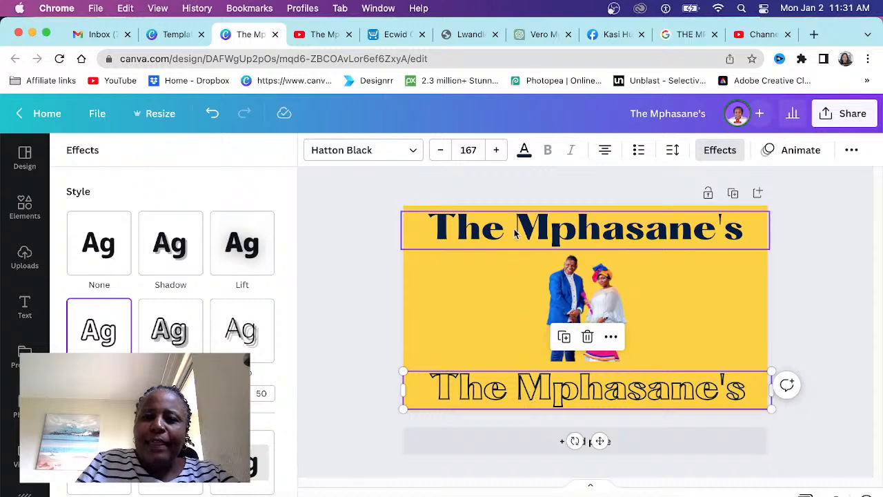
pyautogui.moveTo(516, 231); pyautogui.dragTo(521, 308)
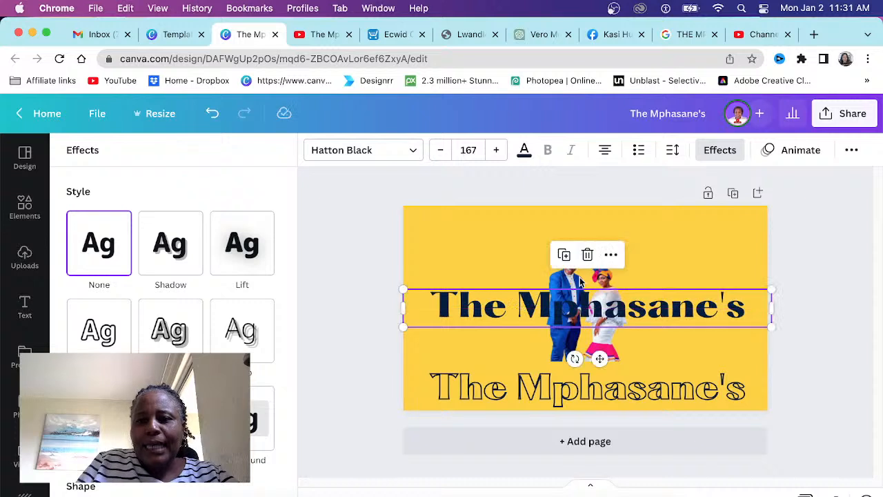
pyautogui.click(852, 150)
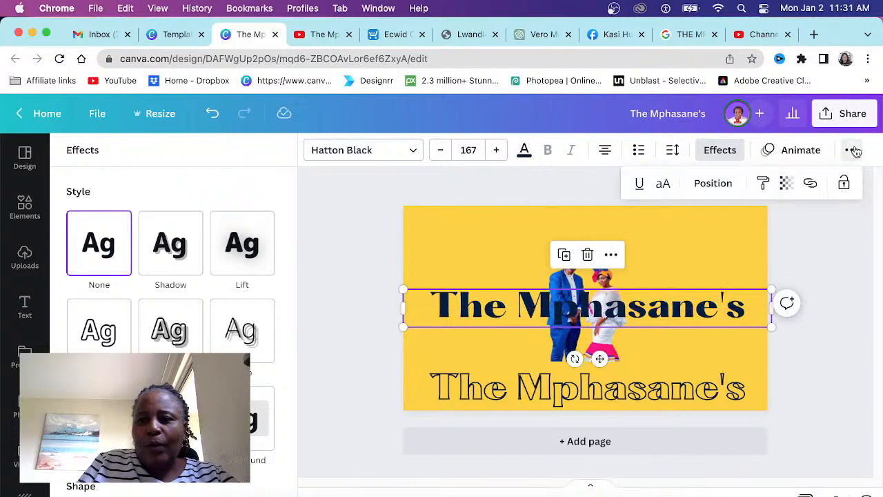
pyautogui.click(715, 185)
pyautogui.click(652, 226)
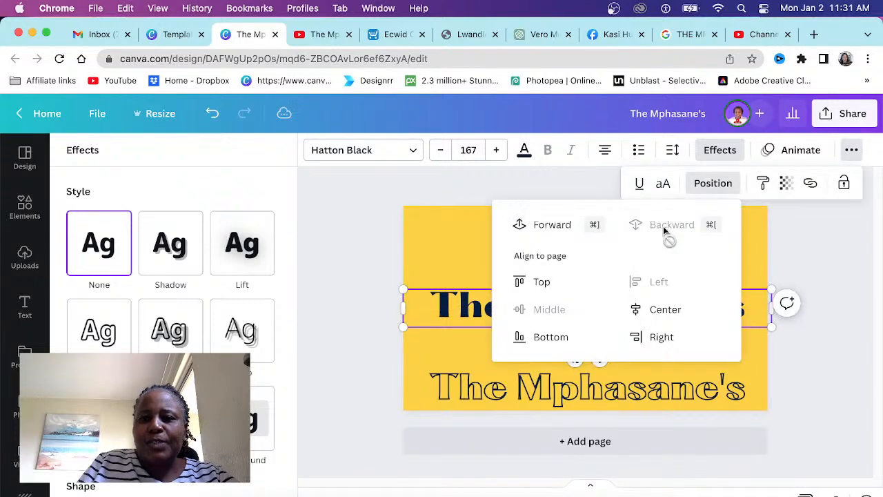
pyautogui.click(855, 259)
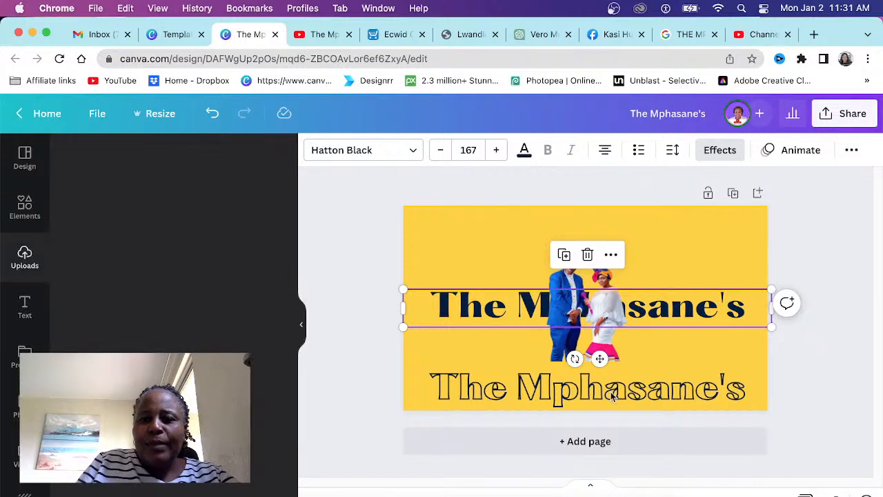
# Move the outlined channel name up so it exactly overlaps the solid copy, in front of the couple
pyautogui.click(609, 396)
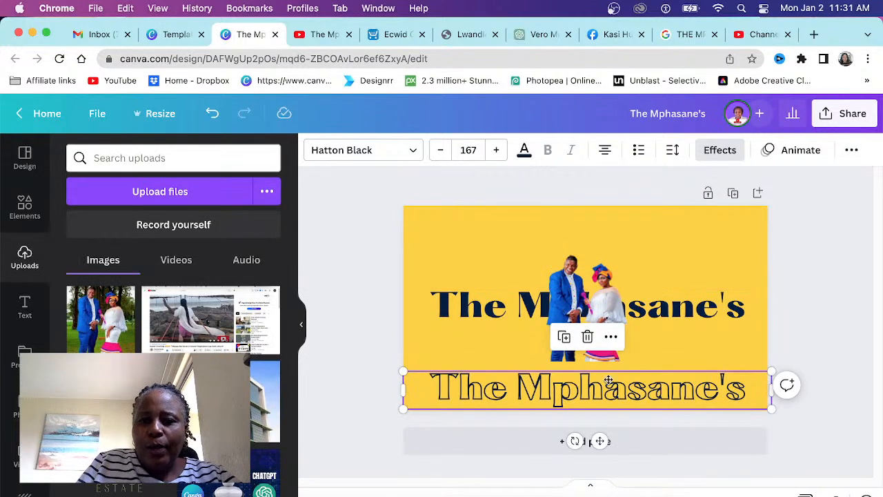
pyautogui.moveTo(608, 380); pyautogui.dragTo(608, 313)
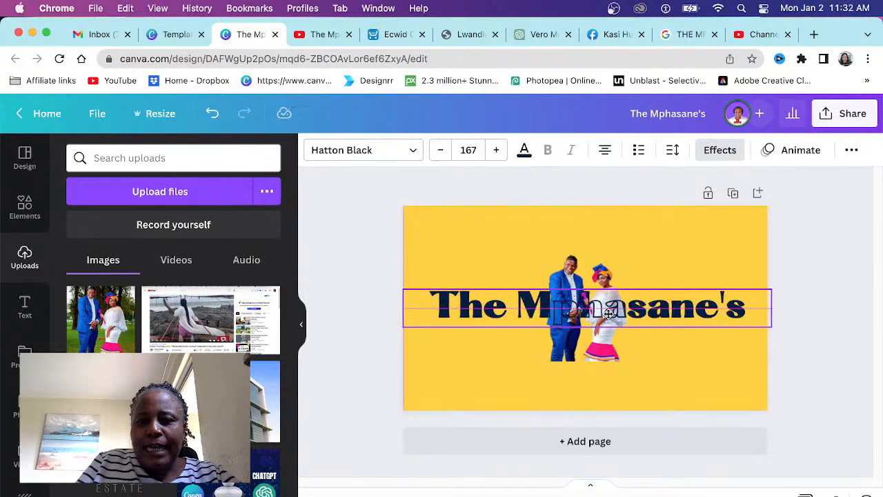
pyautogui.click(696, 385)
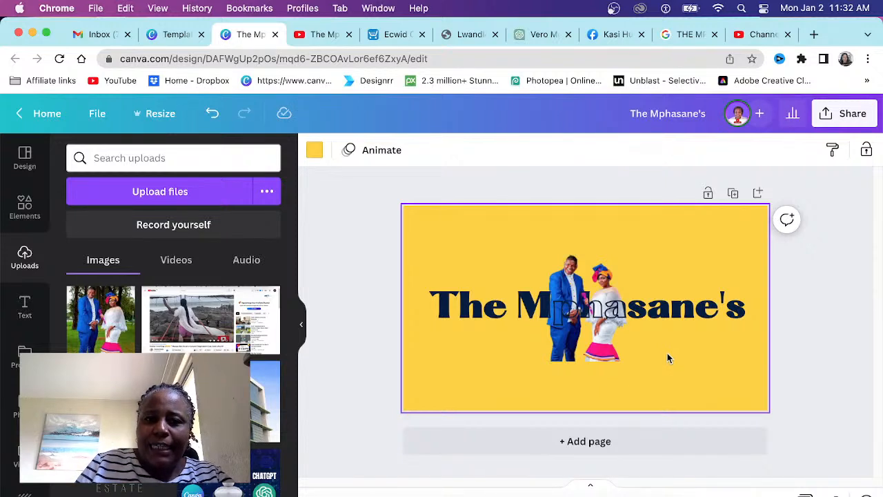
# Add a rectangle and shape it into a thin bar directly beneath the channel name, beside the couple
pyautogui.press('r')
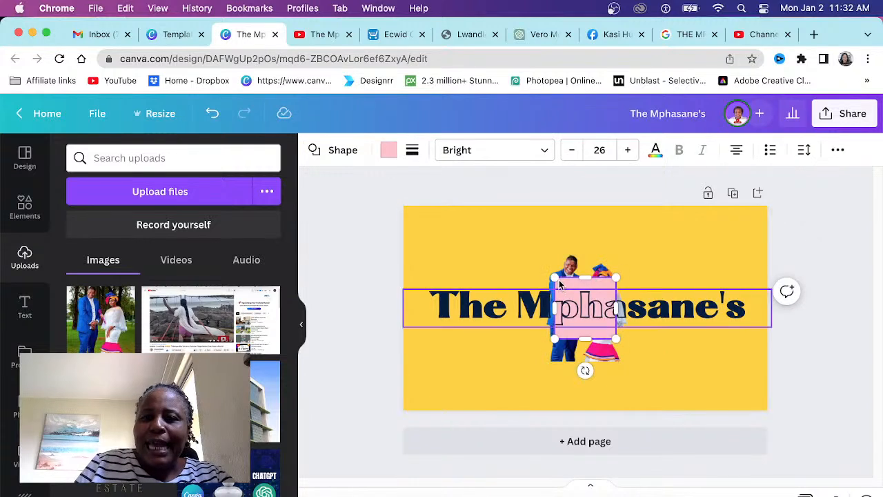
pyautogui.moveTo(575, 316); pyautogui.dragTo(574, 318)
pyautogui.moveTo(599, 372); pyautogui.dragTo(671, 372)
pyautogui.moveTo(689, 339); pyautogui.dragTo(723, 331)
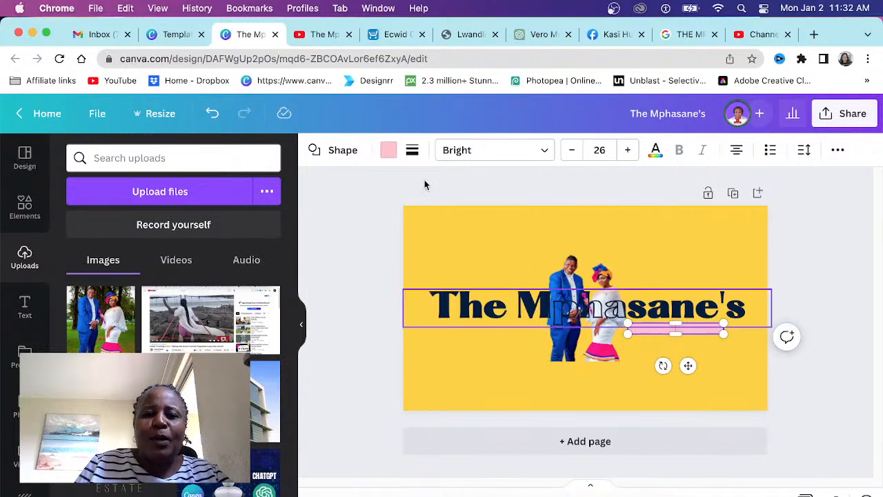
# Recolor the thin bar with the dark navy from the Learnwithzar logo colors
pyautogui.click(390, 151)
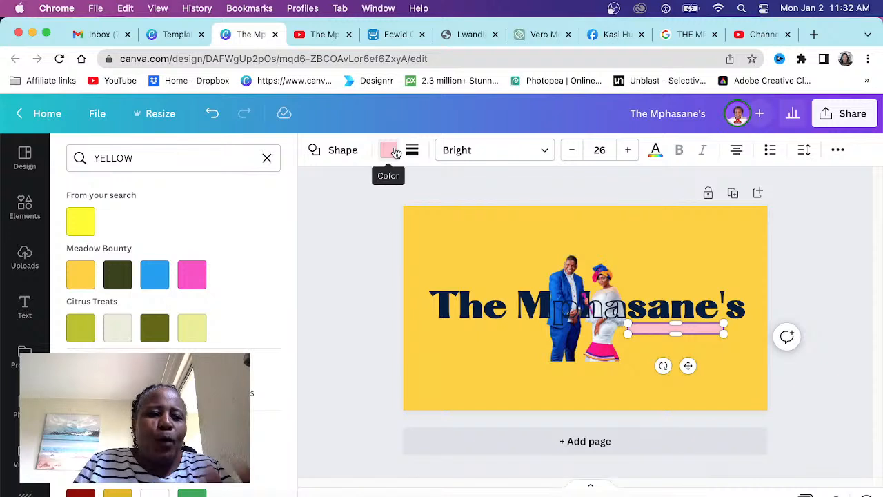
pyautogui.click(265, 159)
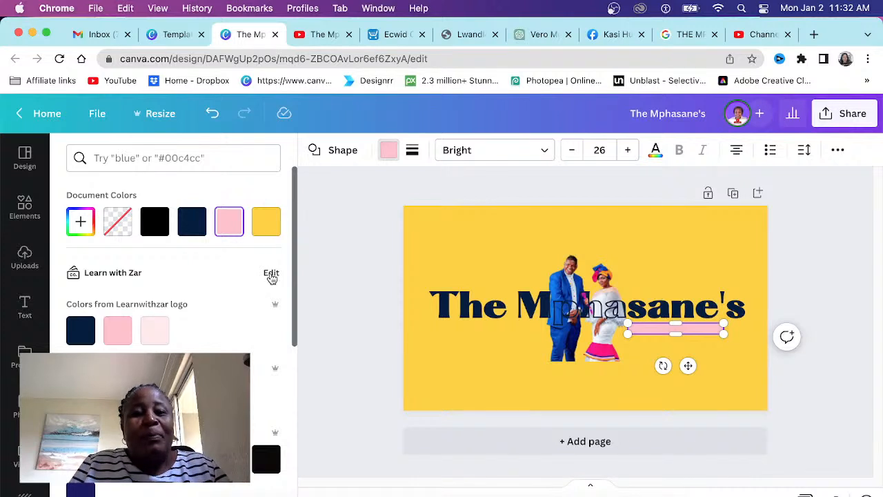
pyautogui.click(80, 331)
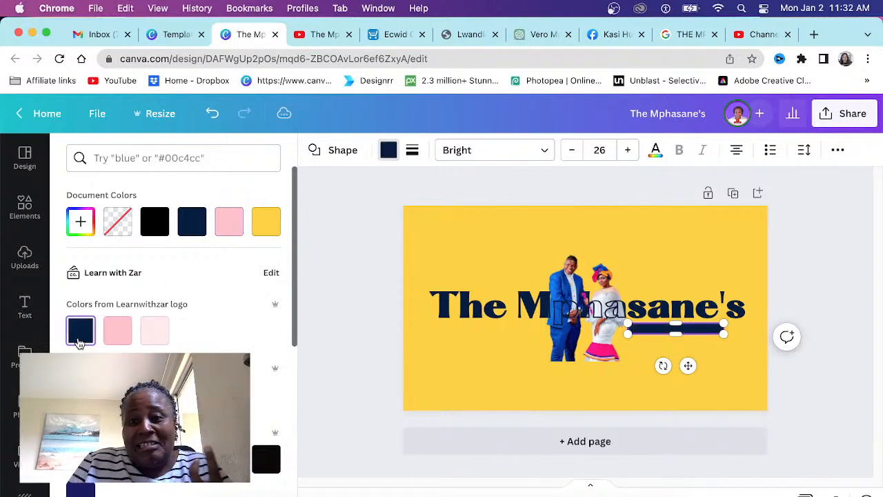
pyautogui.click(450, 371)
pyautogui.click(450, 369)
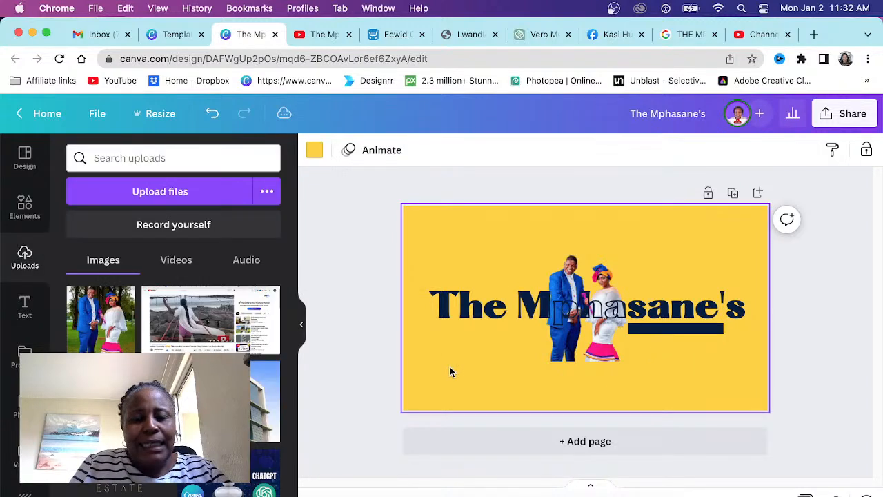
# Add a text box, scale it down to size 48.9 beneath the start of the channel name, and color it white
pyautogui.press('t')
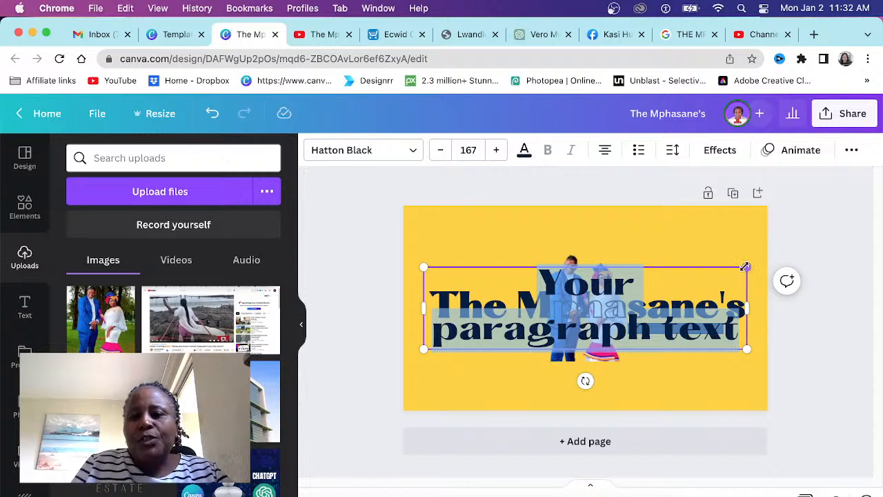
pyautogui.moveTo(743, 271); pyautogui.dragTo(534, 382)
pyautogui.click(524, 151)
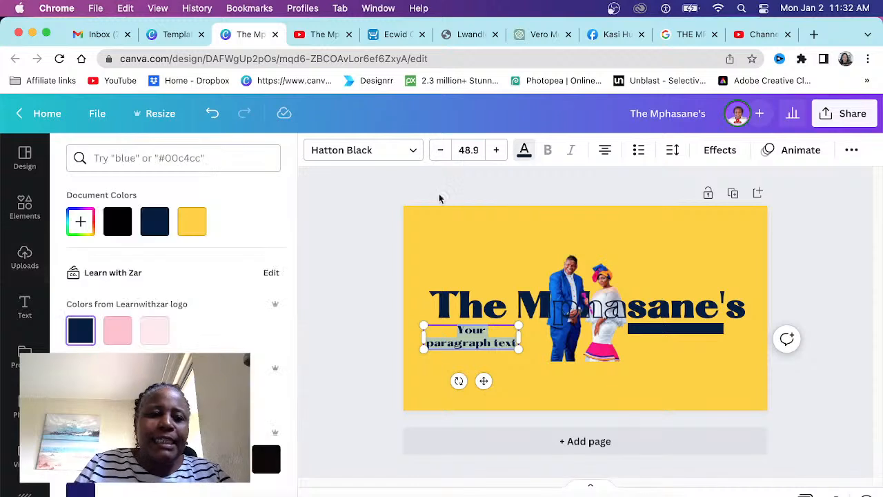
pyautogui.scroll(-1, 174, 311)
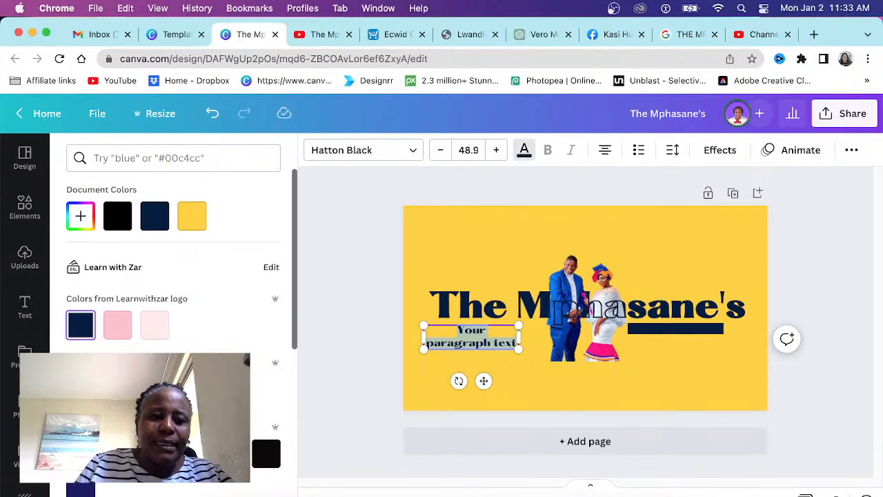
pyautogui.click(229, 453)
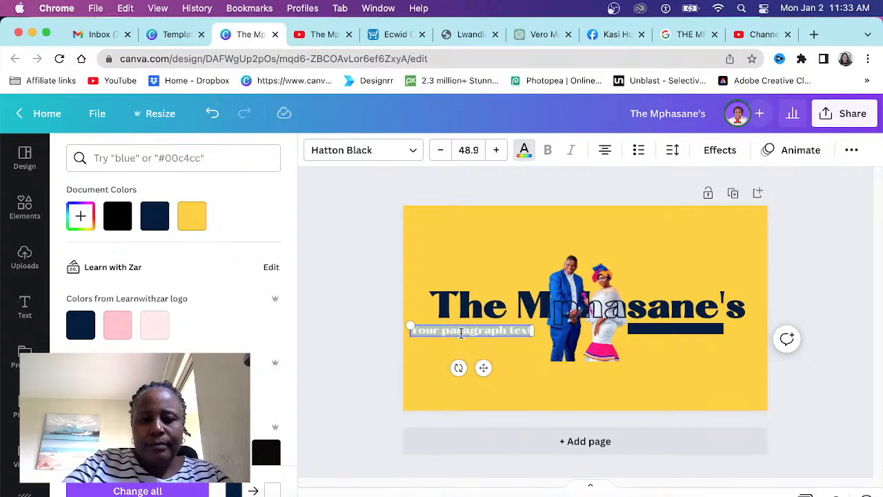
# Replace the white placeholder text with the tagline "Fun Cooking Weekly Videos"
pyautogui.press('BackSpace')
pyautogui.write('Fun Coo')
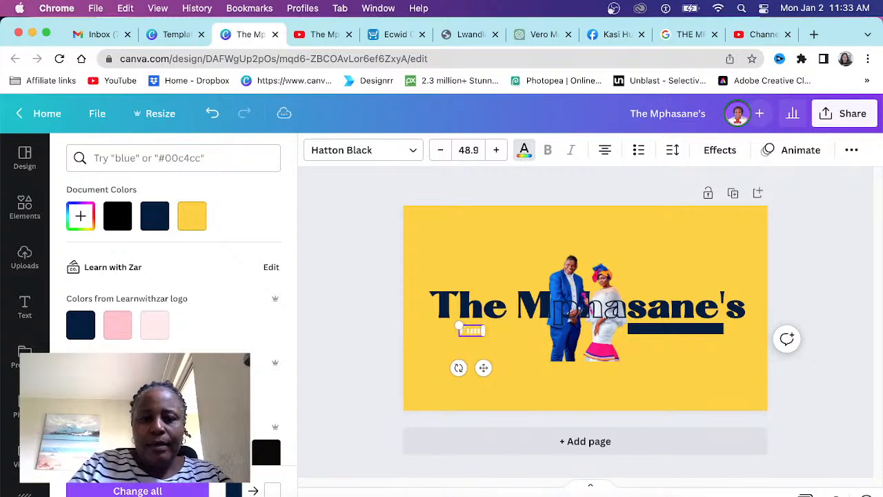
pyautogui.write('king')
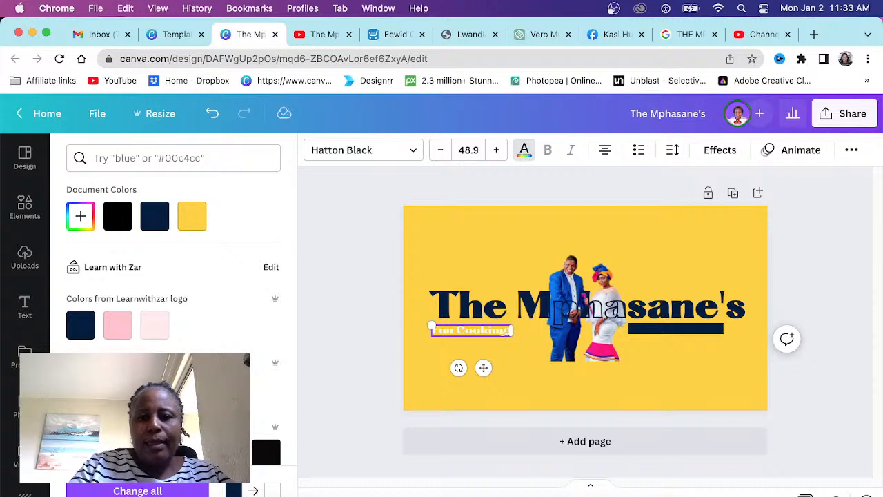
pyautogui.write(' Wit')
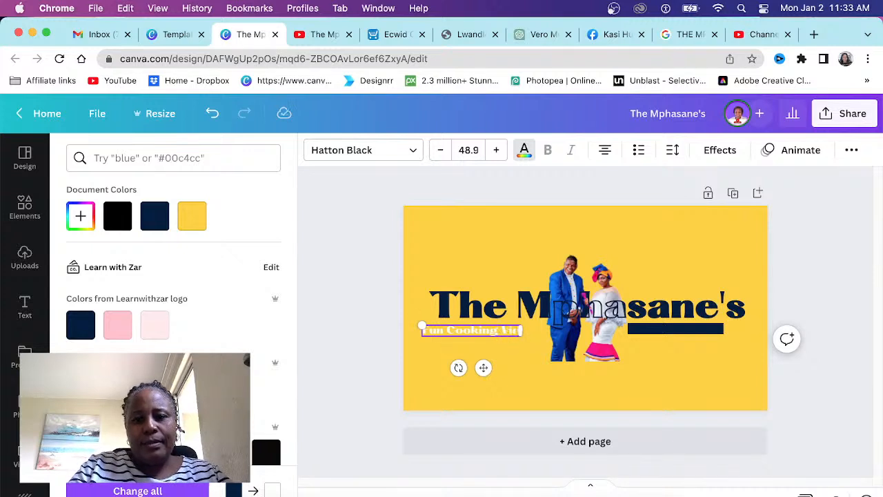
pyautogui.press('BackSpace')
pyautogui.press('BackSpace')
pyautogui.press('BackSpace')
pyautogui.write('We')
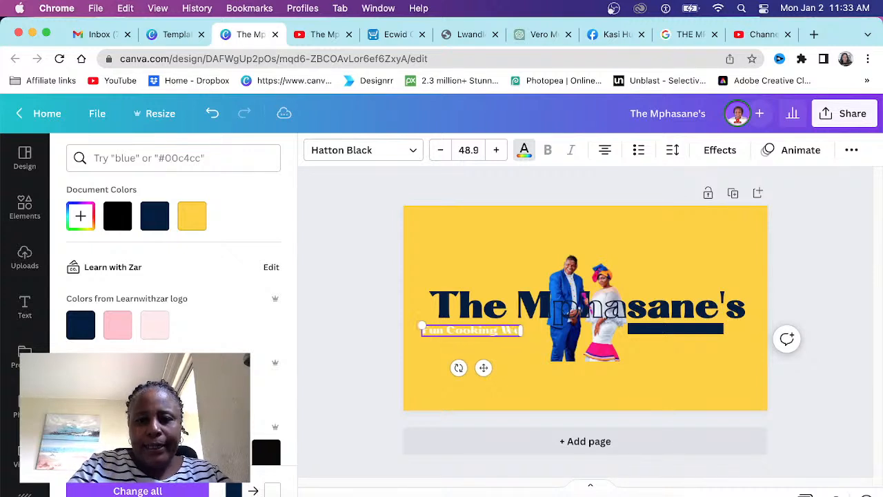
pyautogui.write('ekly')
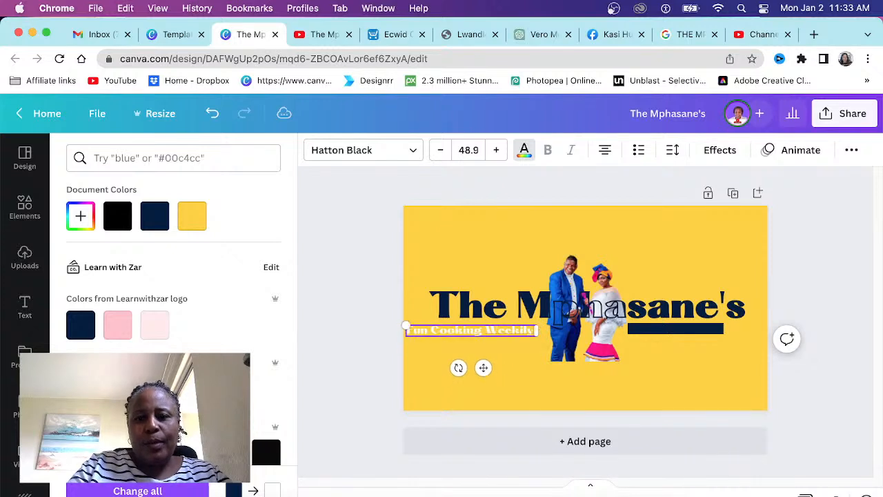
pyautogui.press('BackSpace')
pyautogui.write('y')
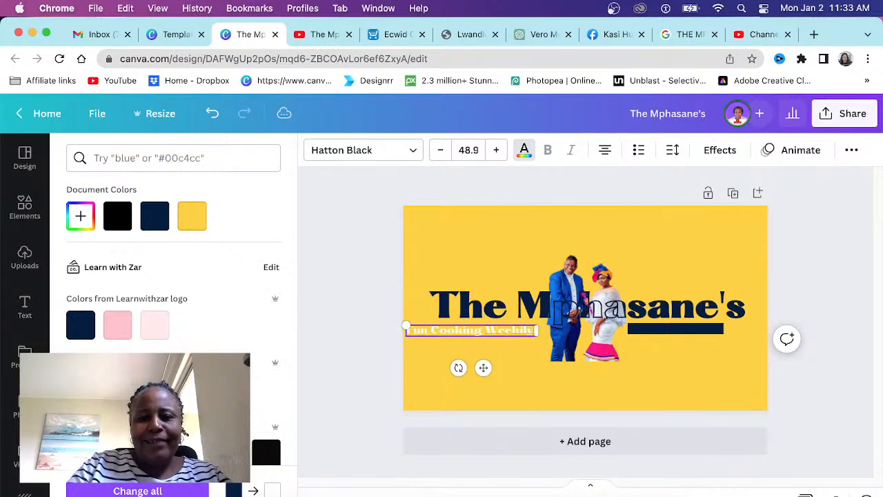
pyautogui.press('BackSpace')
pyautogui.press('BackSpace')
pyautogui.press('BackSpace')
pyautogui.write('ly')
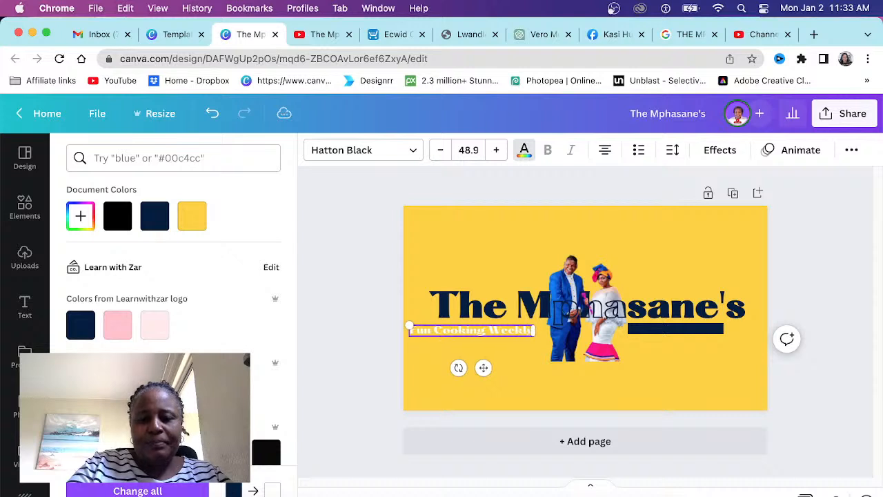
pyautogui.write(' Videos')
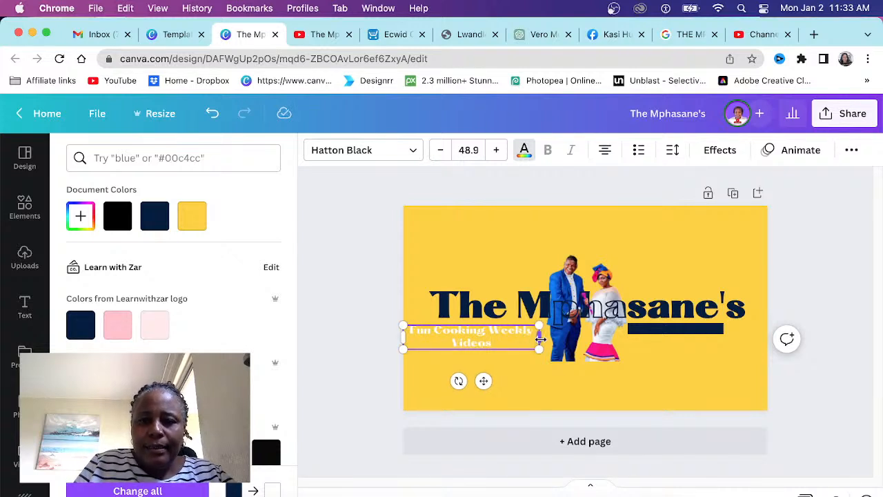
# Fit the tagline on one line at font size 28 and place it on the navy bar
pyautogui.moveTo(539, 338); pyautogui.dragTo(606, 346)
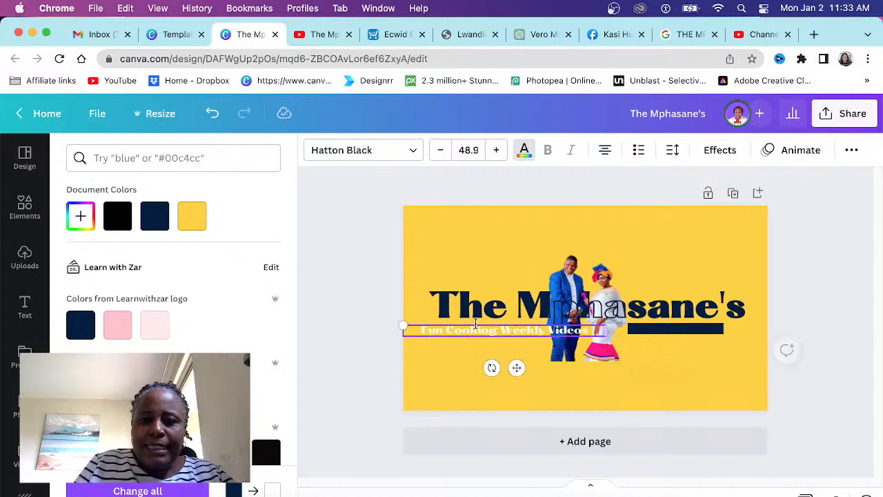
pyautogui.moveTo(405, 325); pyautogui.dragTo(489, 330)
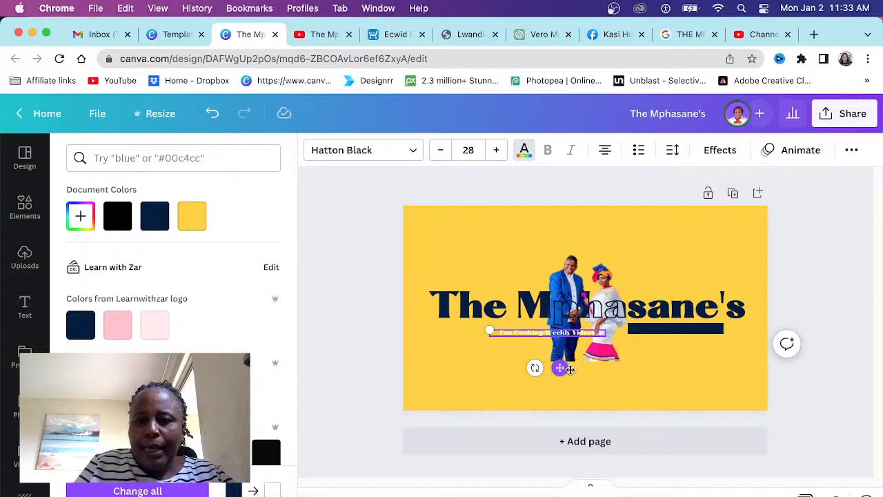
pyautogui.moveTo(559, 366); pyautogui.dragTo(688, 366)
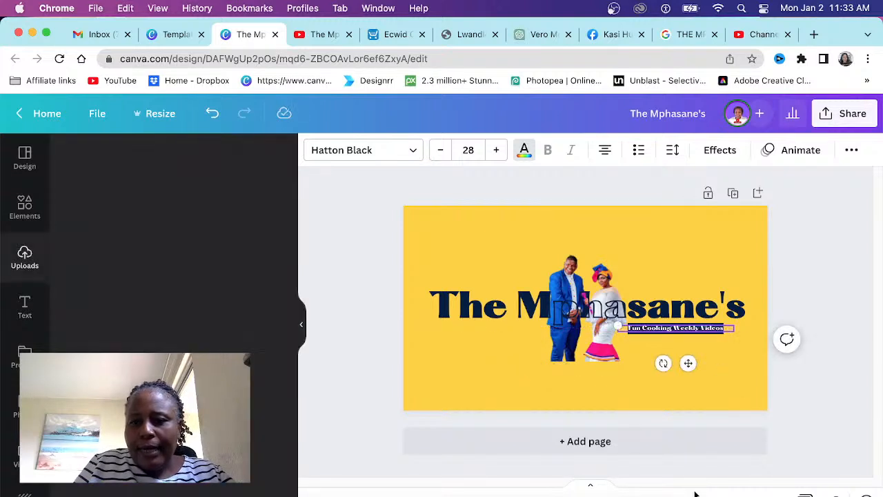
# Widen the navy bar behind the tagline so it reaches the end of the channel name
pyautogui.moveTo(668, 496); pyautogui.dragTo(683, 481)
pyautogui.hscroll(5, 683, 485)
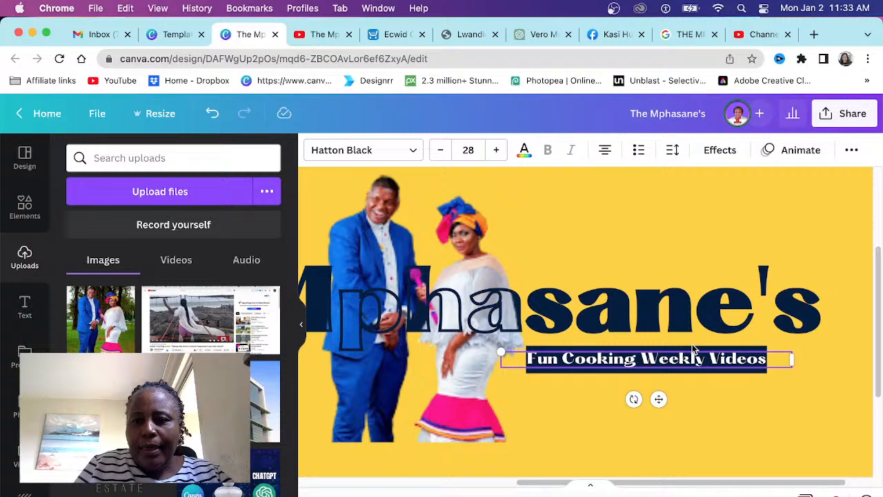
pyautogui.click(727, 383)
pyautogui.click(727, 373)
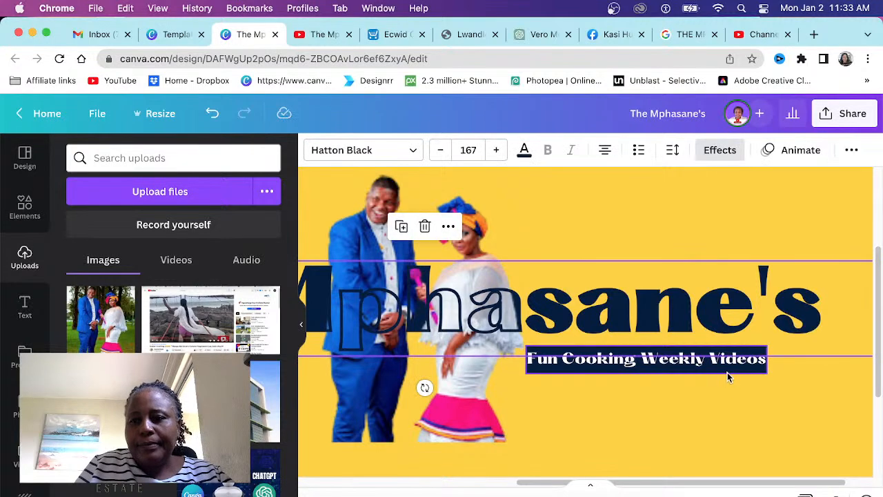
pyautogui.click(728, 372)
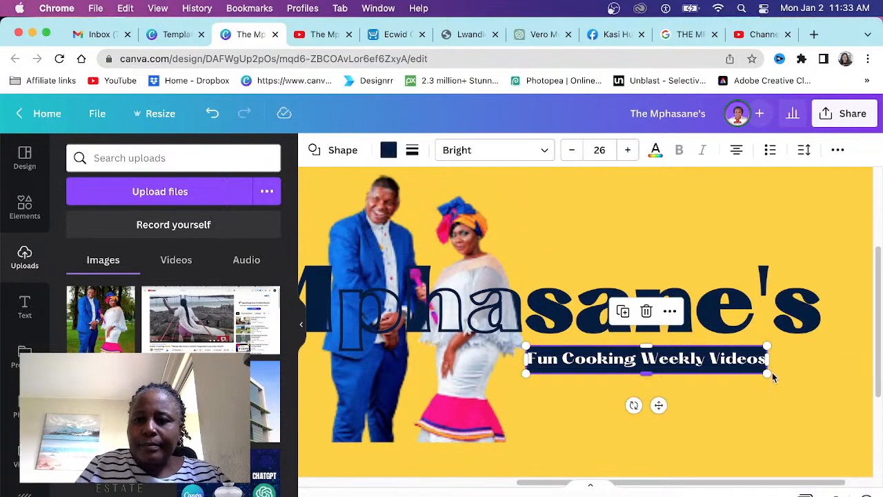
pyautogui.moveTo(773, 362); pyautogui.dragTo(820, 360)
# Enlarge the tagline to font size 31.2 and center it within the widened navy bar
pyautogui.click(731, 363)
pyautogui.moveTo(742, 362); pyautogui.dragTo(766, 362)
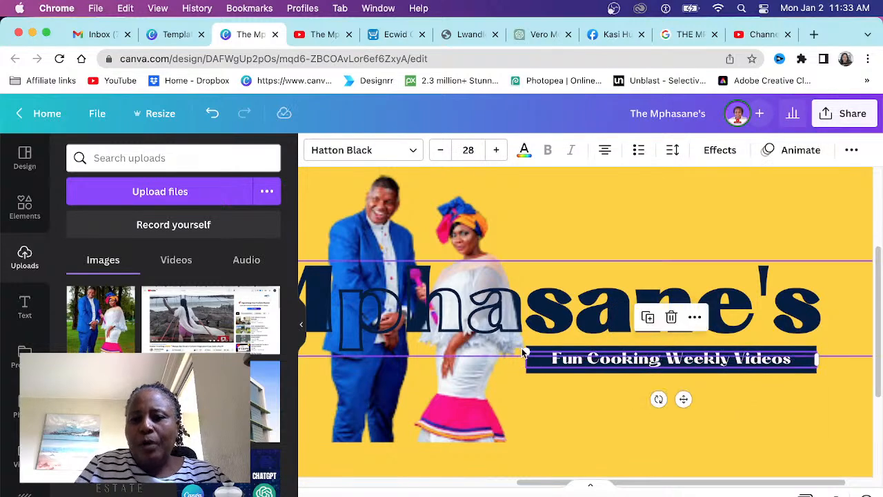
pyautogui.moveTo(519, 347); pyautogui.dragTo(492, 340)
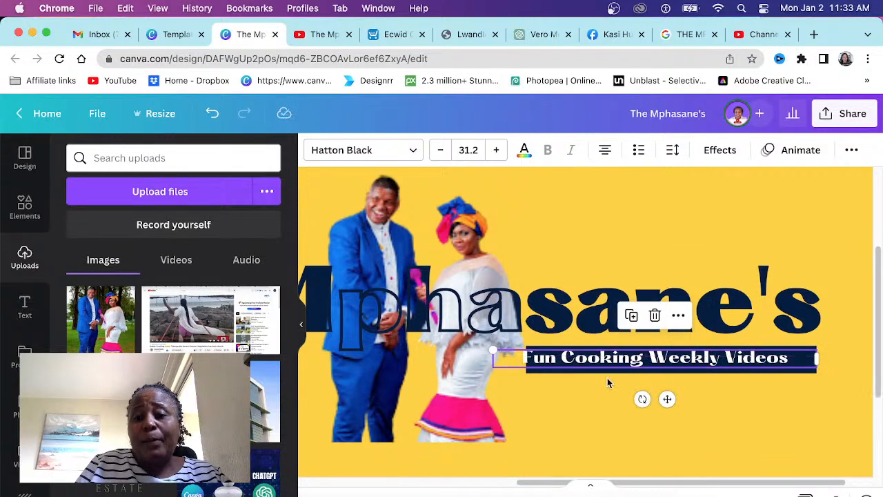
pyautogui.moveTo(668, 399); pyautogui.dragTo(683, 400)
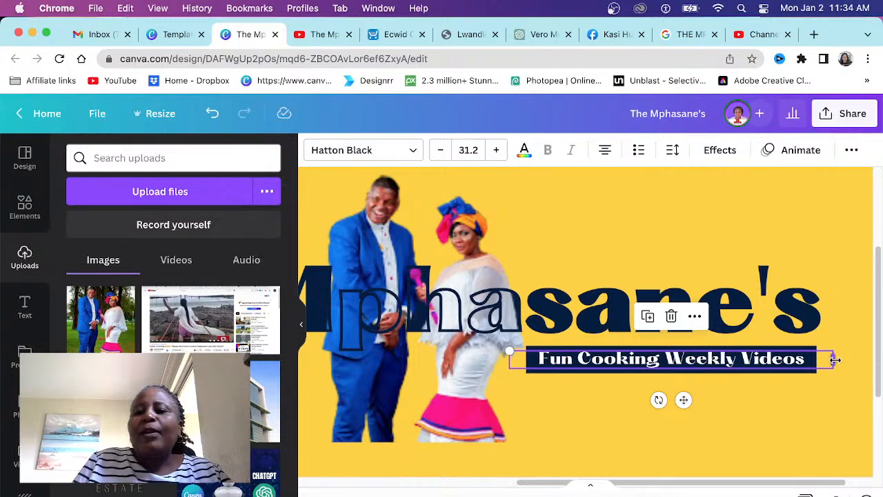
# Narrow the tagline's text box to the width of the navy bar and recenter it on the bar
pyautogui.moveTo(829, 363); pyautogui.dragTo(799, 359)
pyautogui.moveTo(667, 400); pyautogui.dragTo(686, 402)
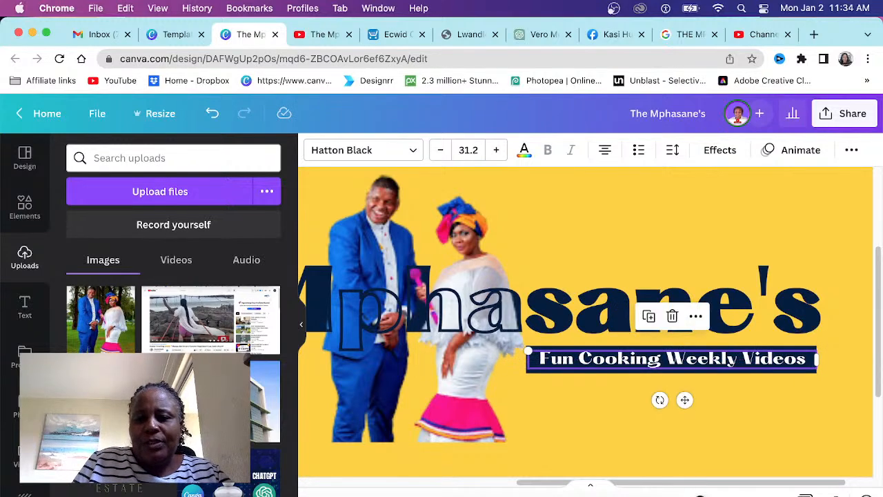
pyautogui.moveTo(700, 496); pyautogui.dragTo(674, 496)
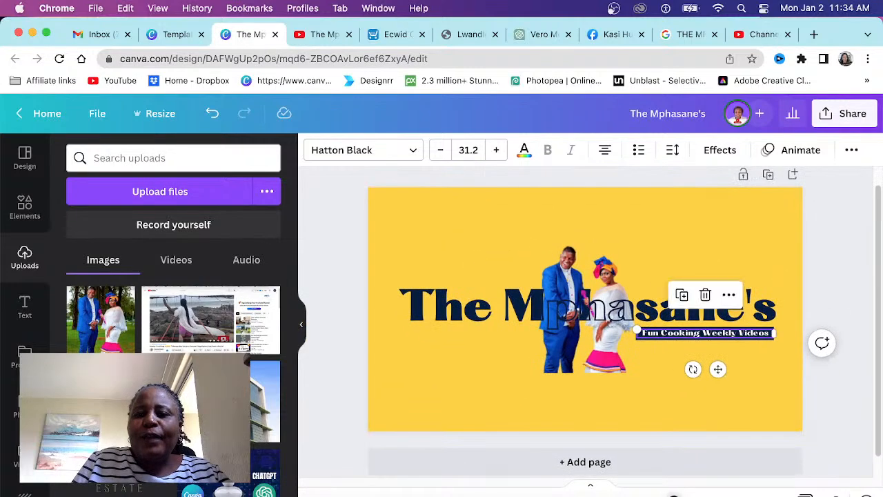
pyautogui.click(728, 418)
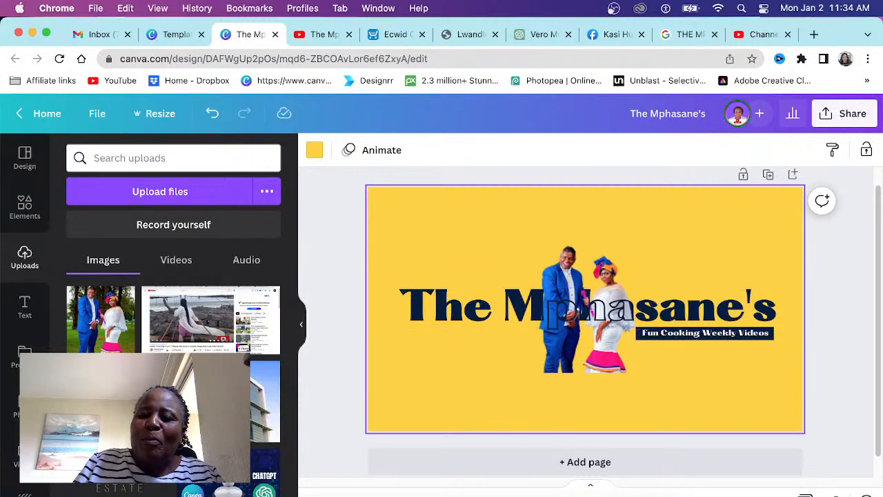
pyautogui.moveTo(652, 495); pyautogui.dragTo(667, 495)
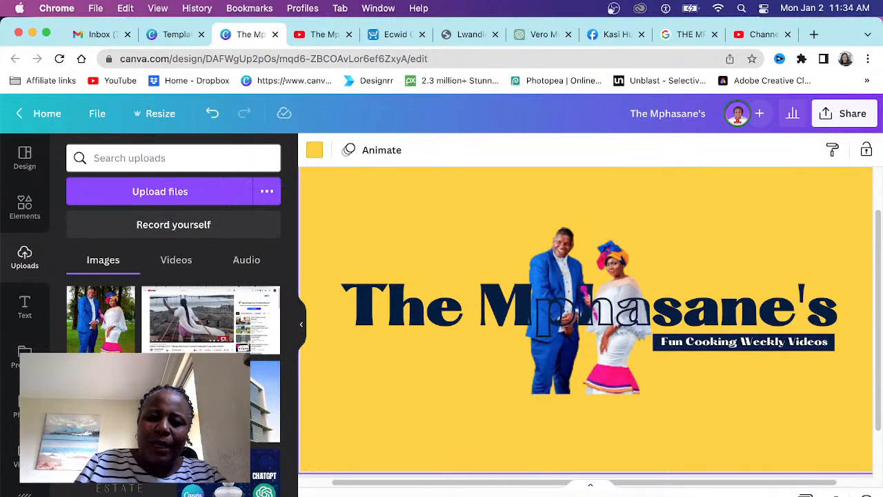
pyautogui.moveTo(684, 496); pyautogui.dragTo(661, 496)
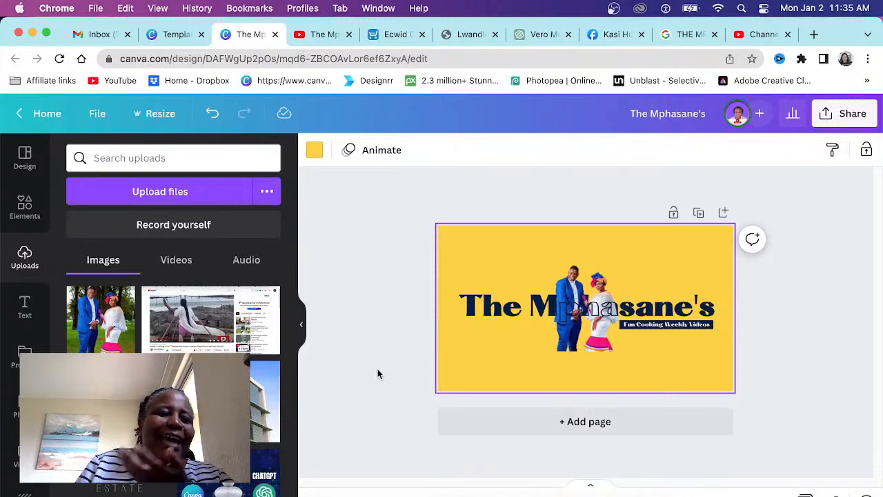
# Browse the YouTube banner templates for decoration ideas
pyautogui.click(23, 211)
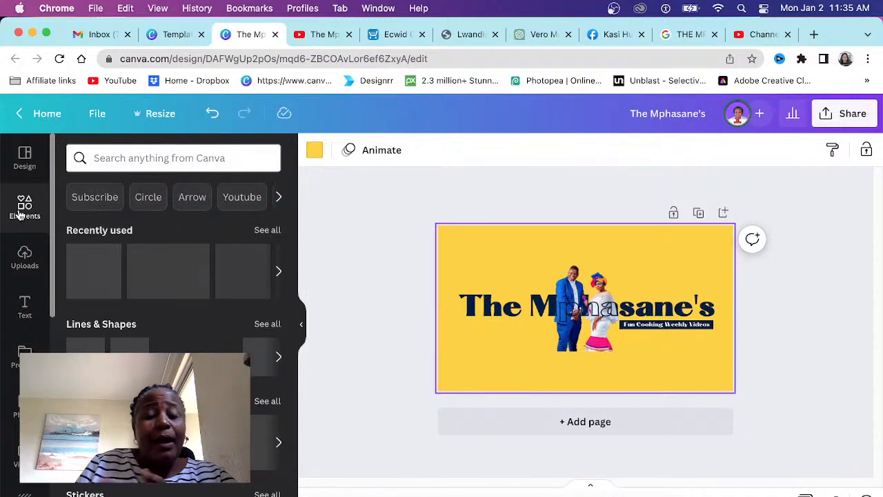
pyautogui.click(25, 163)
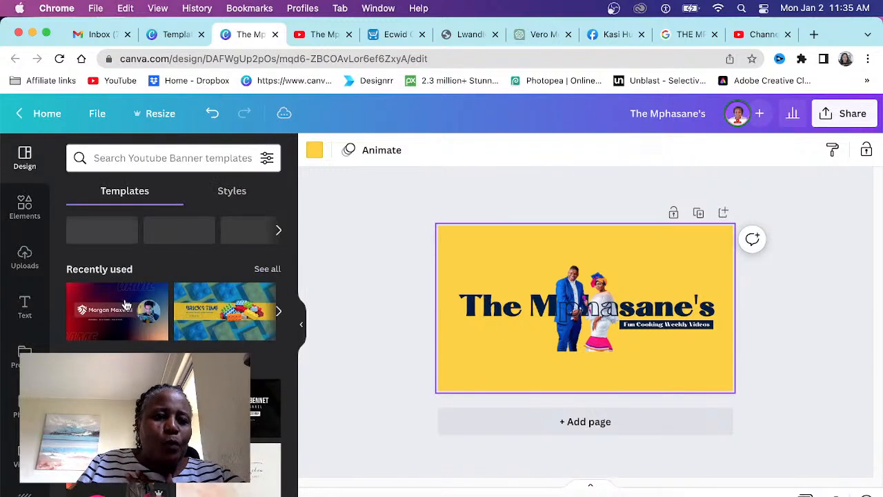
pyautogui.scroll(-2, 138, 296)
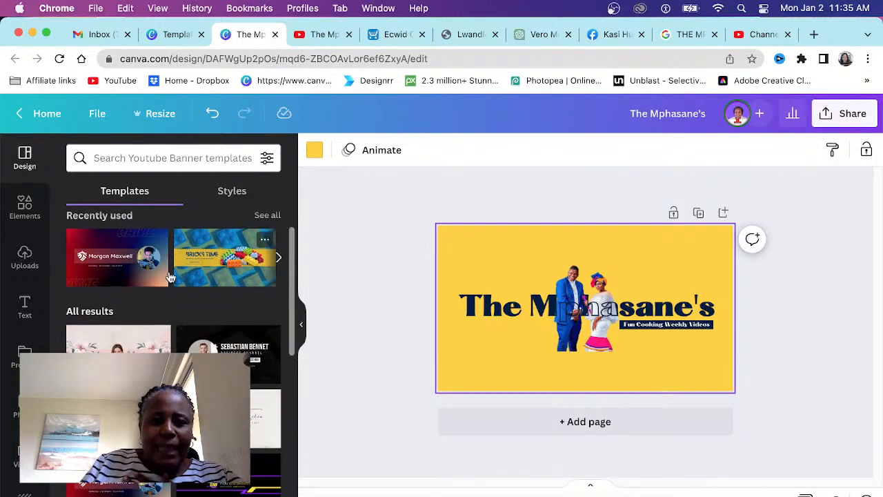
pyautogui.scroll(-1, 144, 345)
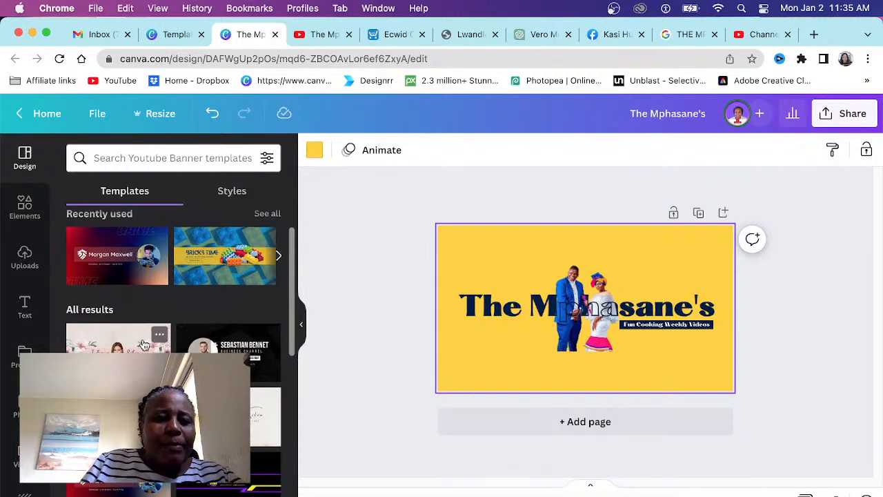
pyautogui.scroll(-3, 144, 344)
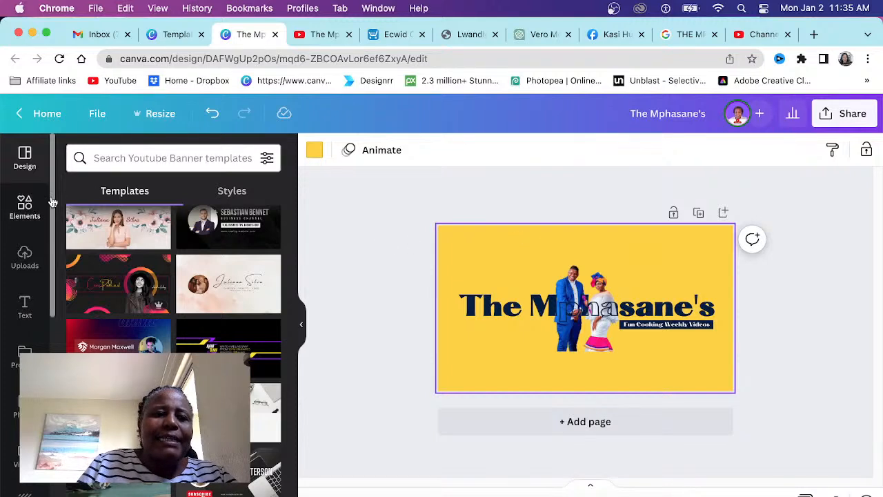
# Search the elements for "line" and narrow the results to "Decorative line" graphics
pyautogui.click(111, 158)
pyautogui.write('line')
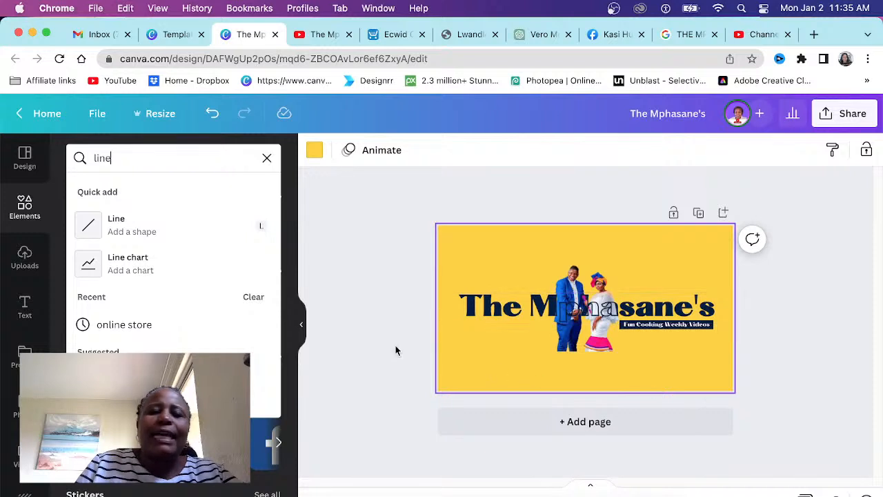
pyautogui.press('Return')
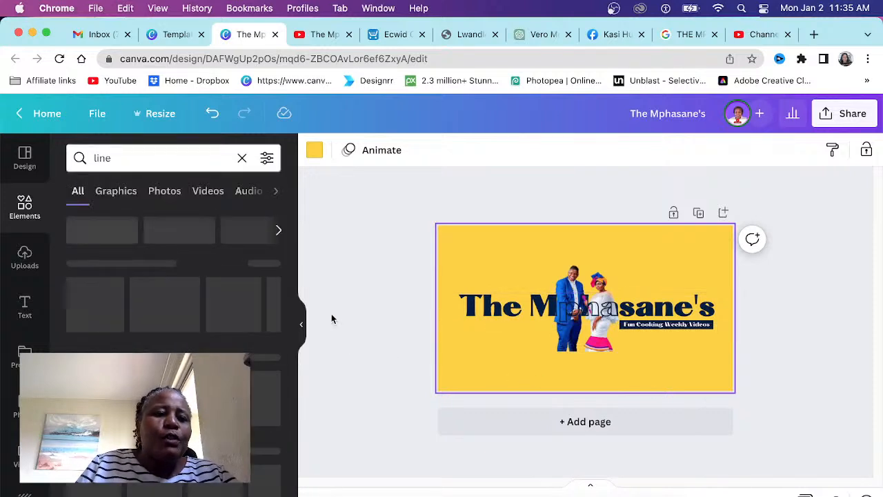
pyautogui.click(117, 193)
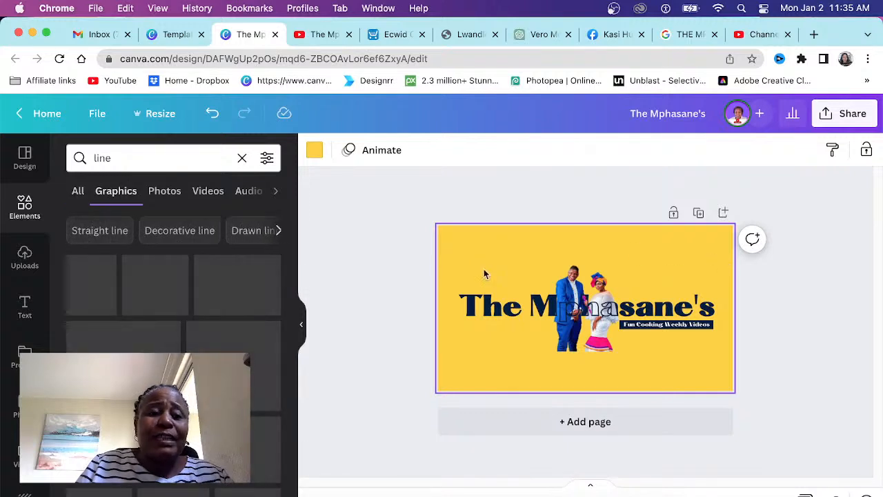
pyautogui.click(191, 234)
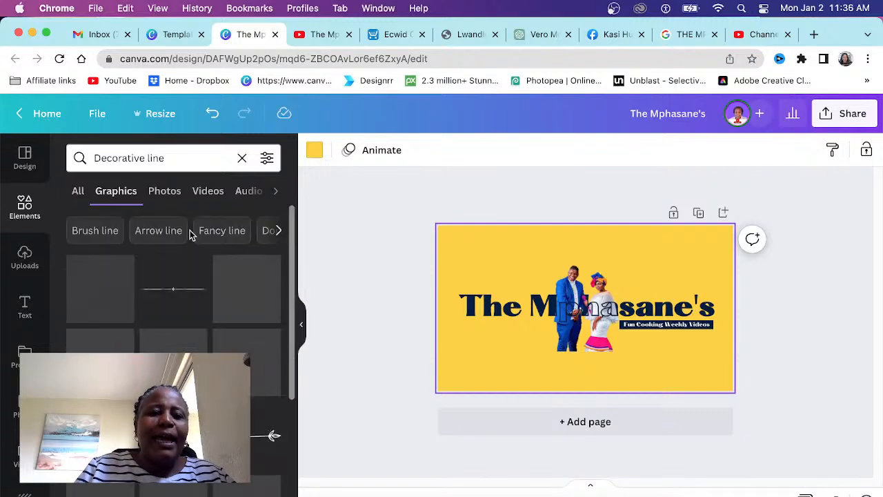
# Add the black sunburst line graphic to the banner and place it above the couple's heads
pyautogui.scroll(-2, 196, 297)
pyautogui.click(196, 303)
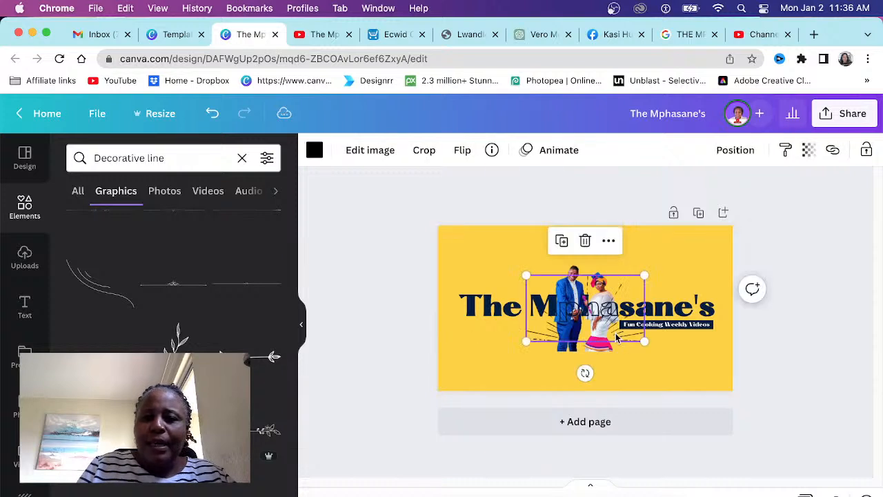
pyautogui.moveTo(625, 274)
pyautogui.mouseDown()
pyautogui.moveTo(658, 232)
pyautogui.moveTo(738, 260)
pyautogui.moveTo(724, 270)
pyautogui.moveTo(614, 266)
pyautogui.moveTo(628, 268)
pyautogui.mouseUp()
pyautogui.click(443, 275)
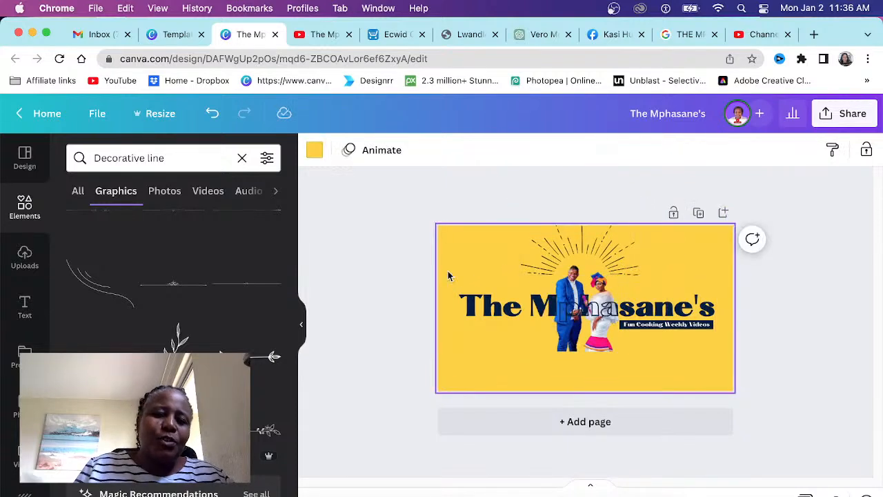